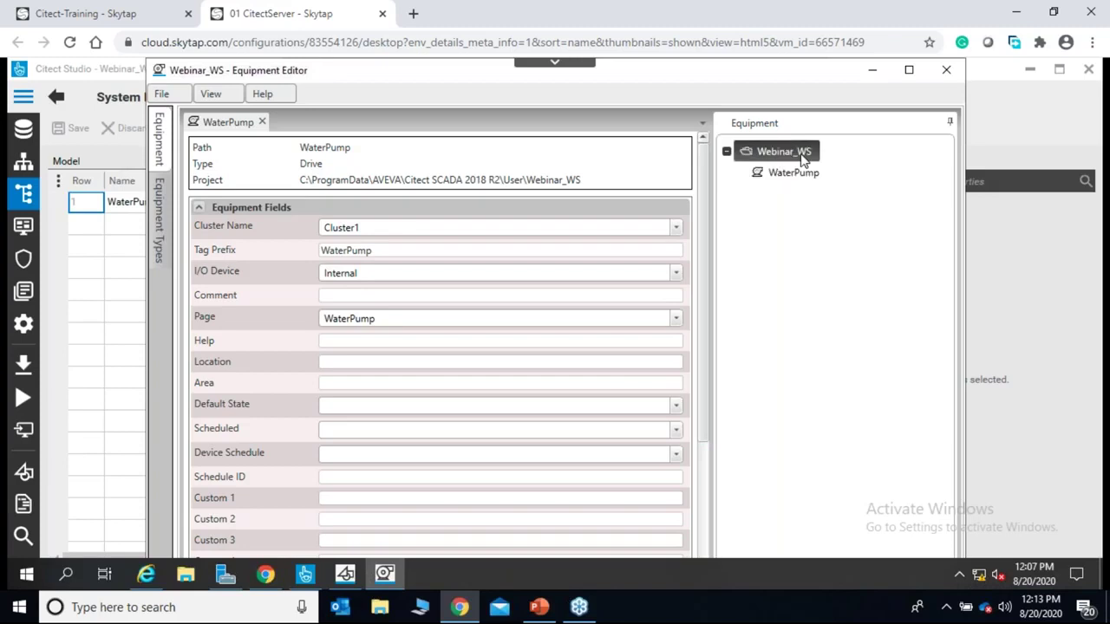
Add a new piece of equipment named WaterLevel with type Meter to the Webinar_WS project.
right_click(802, 156)
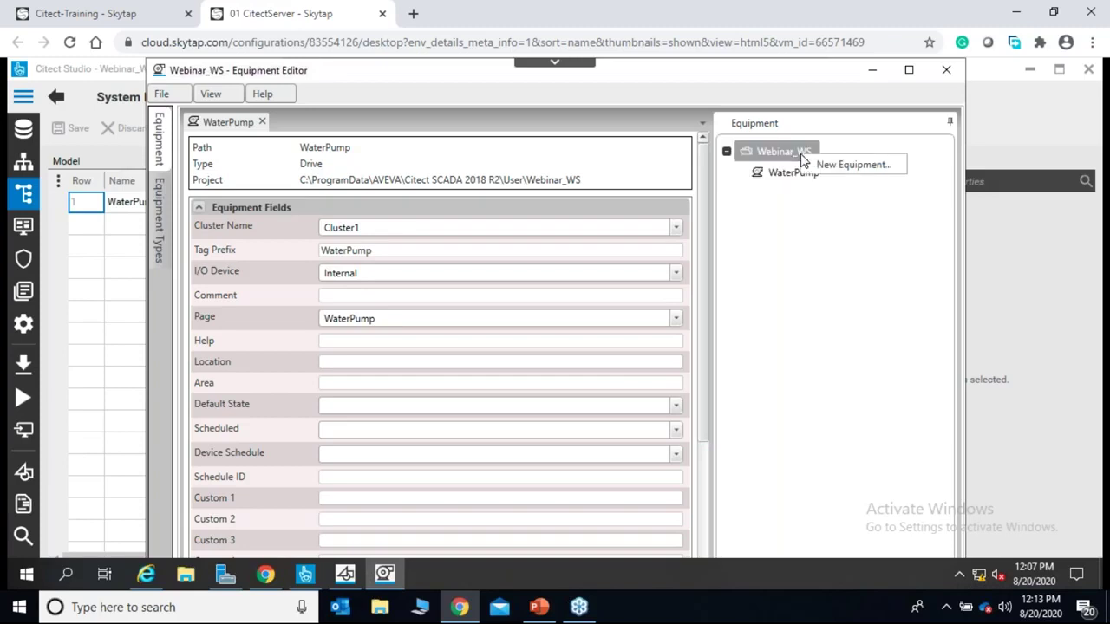
left_click(860, 171)
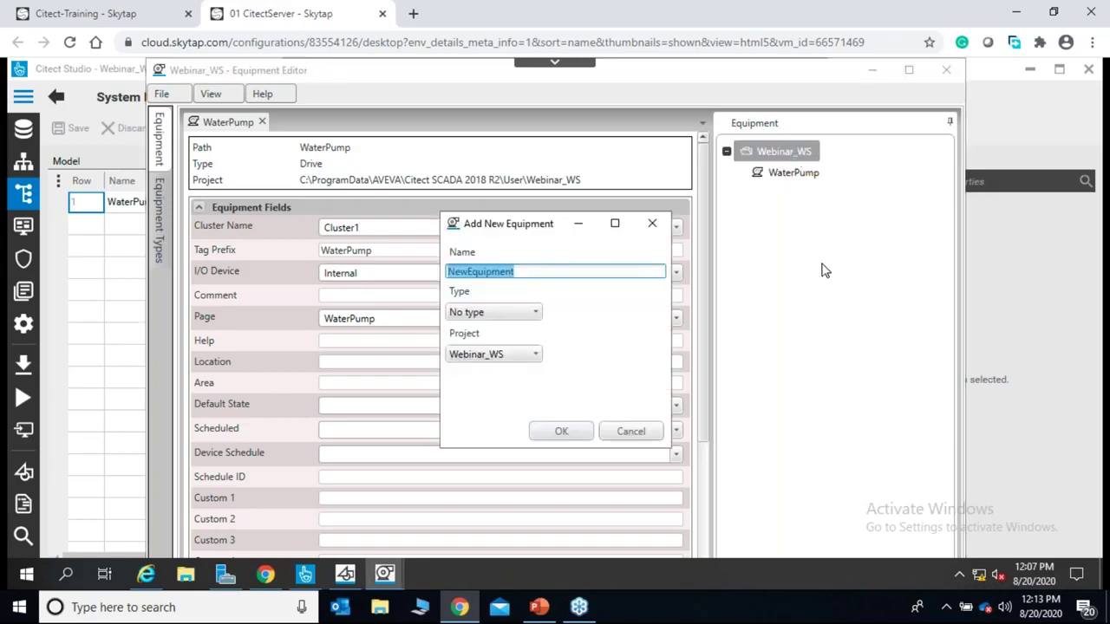
type("WaterLevel")
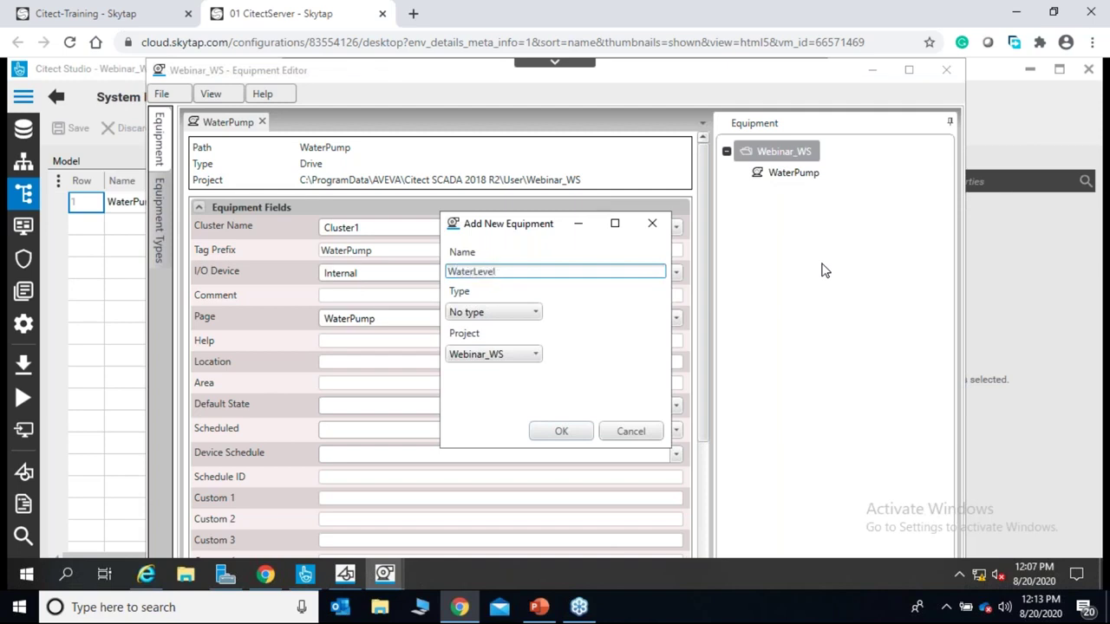
left_click(537, 312)
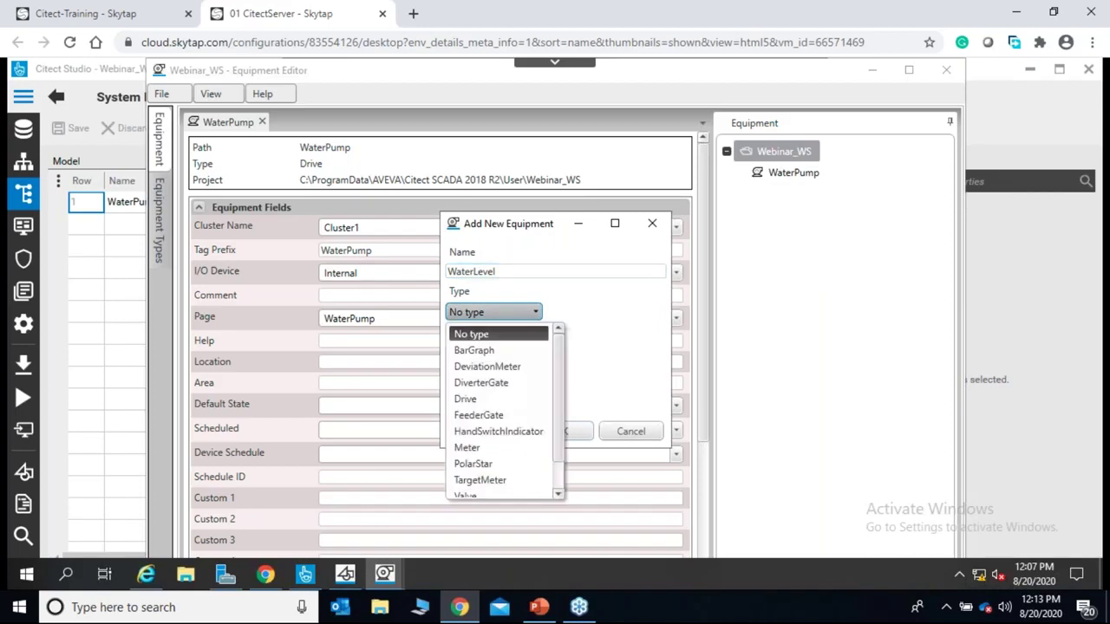
left_click(476, 453)
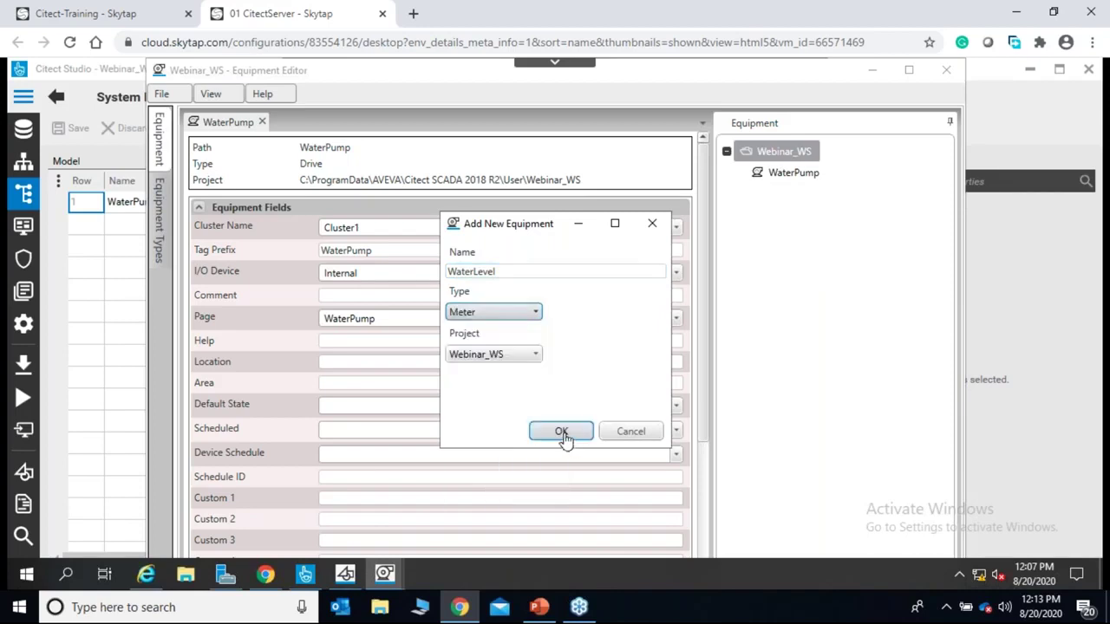
left_click(562, 432)
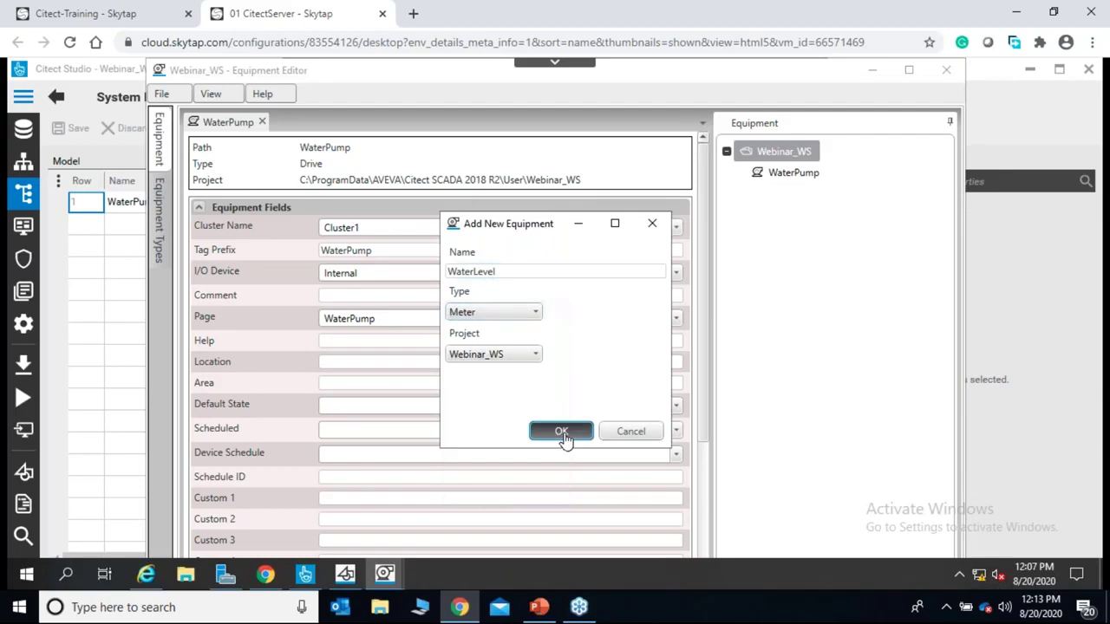
Set WaterLevel's cluster to Cluster1, its tag prefix to WaterLevel and its I/O device to Internal.
left_click(675, 228)
left_click(341, 250)
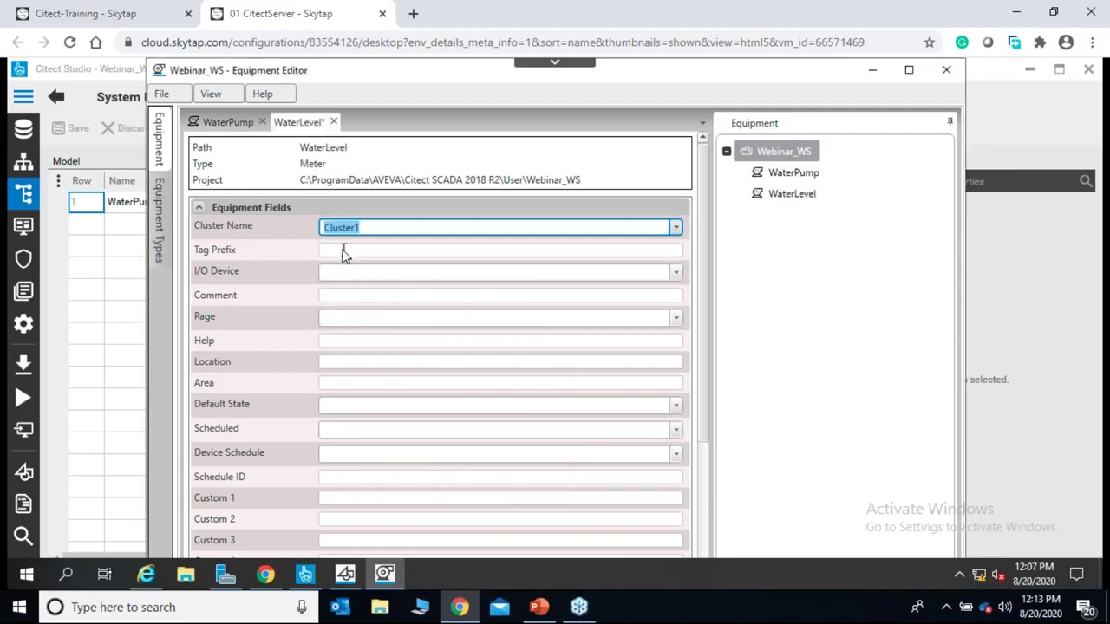
left_click(408, 251)
type("WaterLevel")
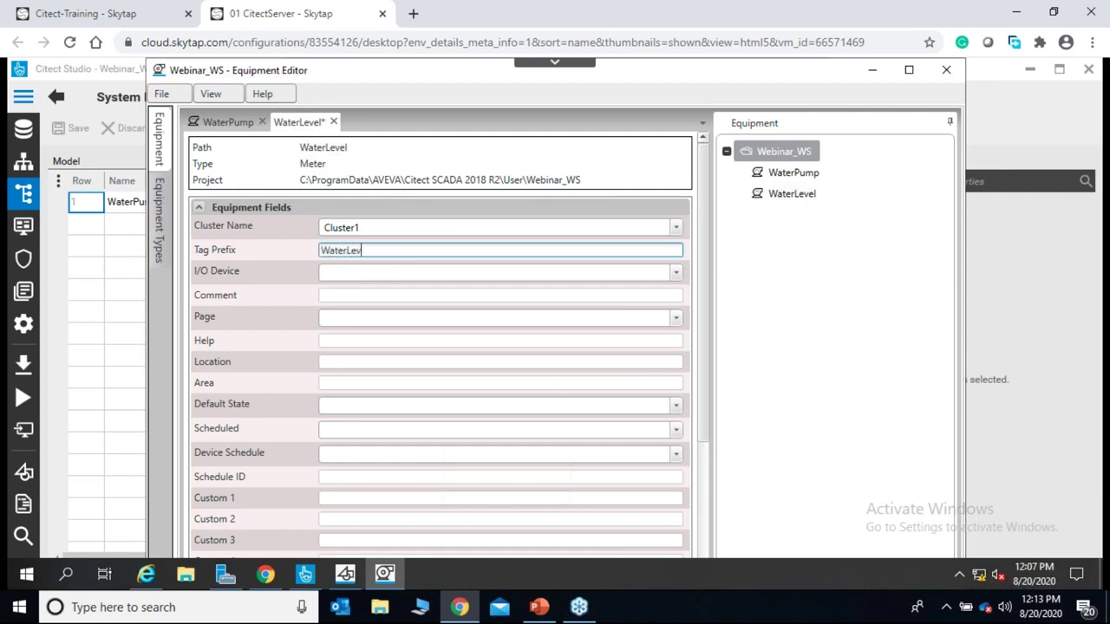
left_click(458, 274)
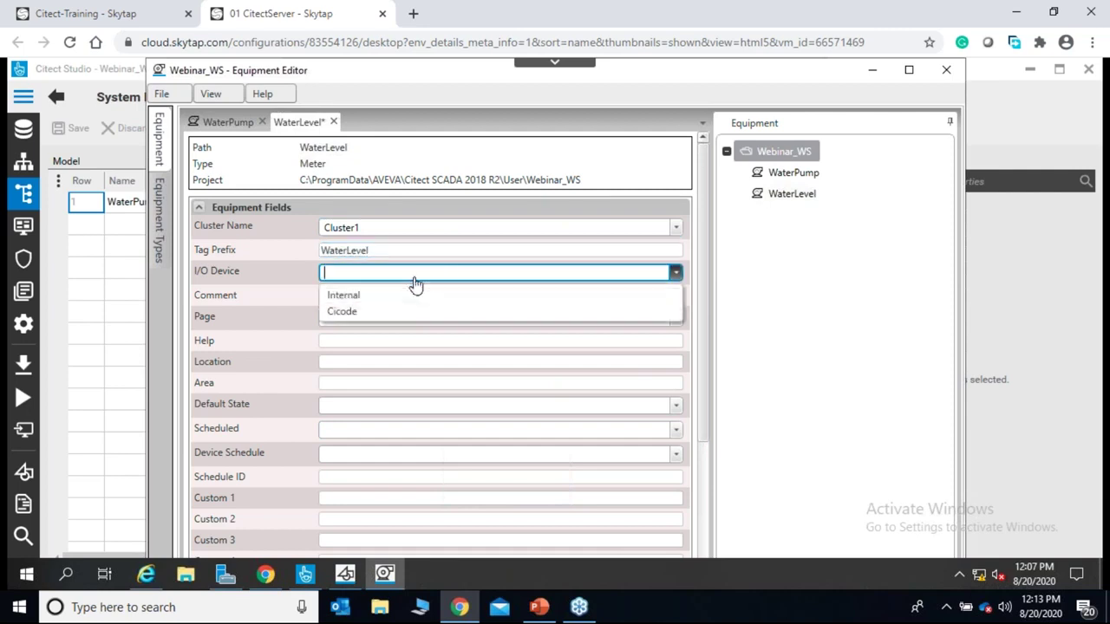
left_click(377, 294)
Assign the page name WaterTank to the WaterLevel equipment.
left_click(350, 319)
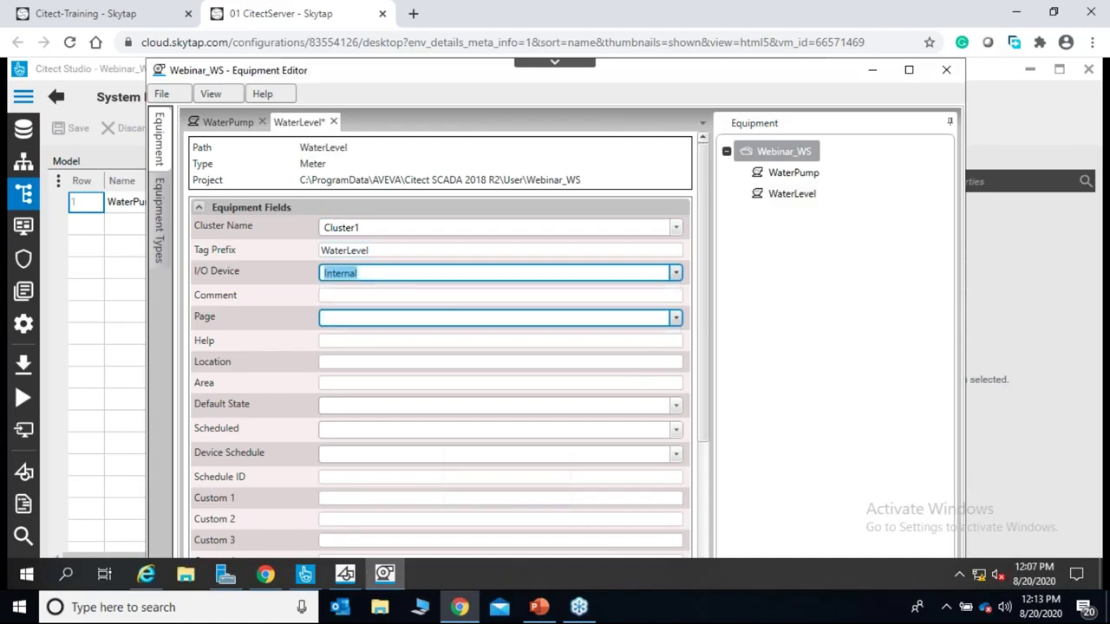
left_click(675, 317)
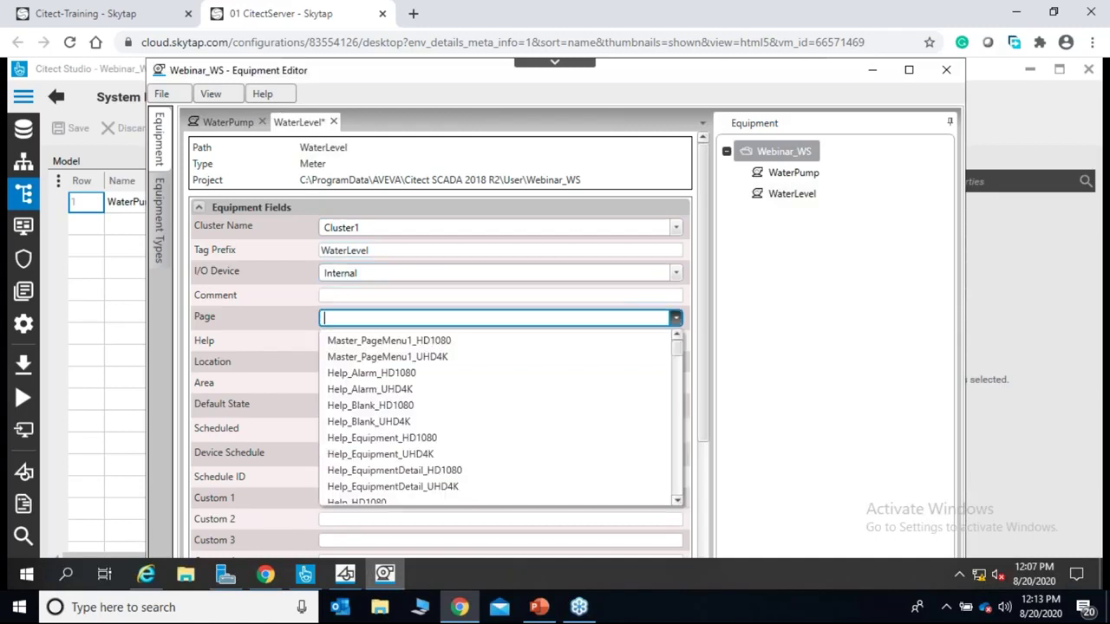
type("Water")
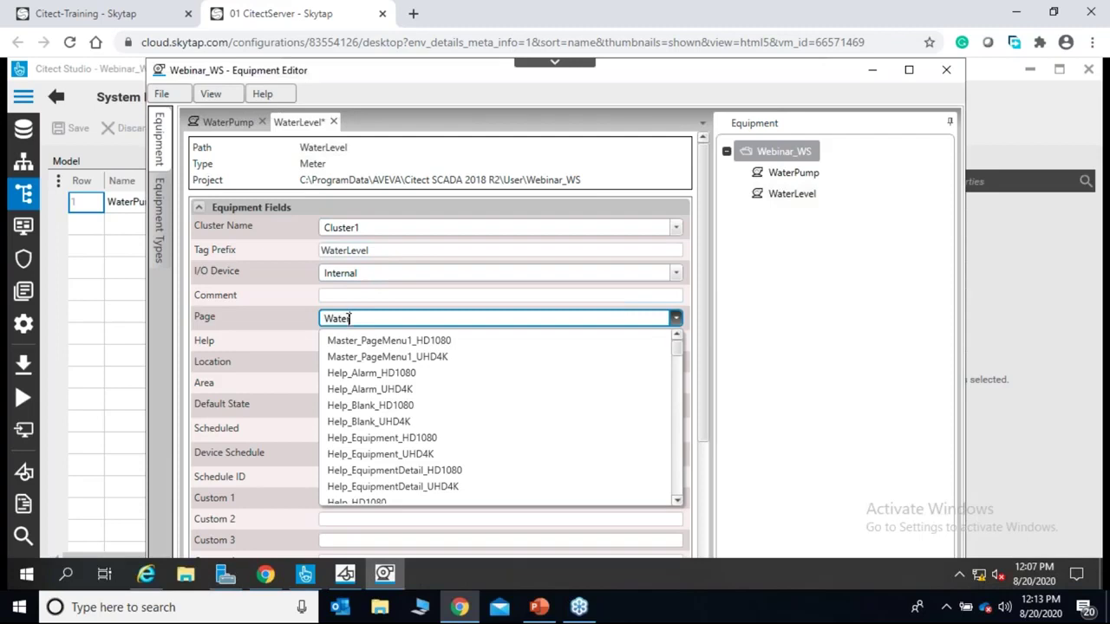
type("Tankk")
key("BackSpace")
left_click(814, 263)
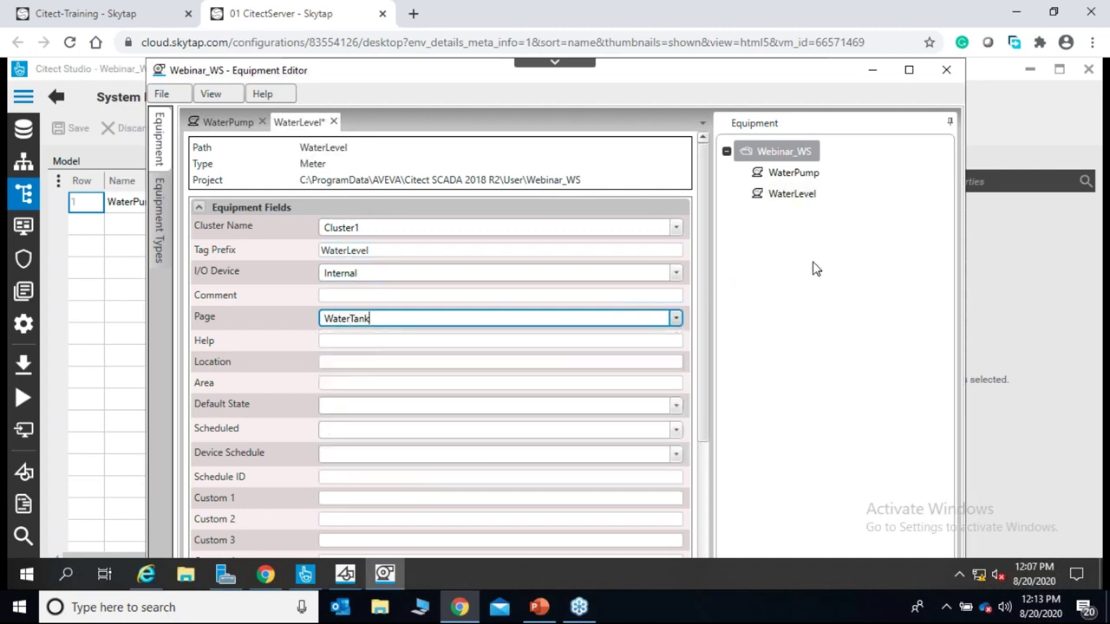
Update the equipment to generate its tags, then close the update dialog and the Equipment Editor.
left_click(162, 94)
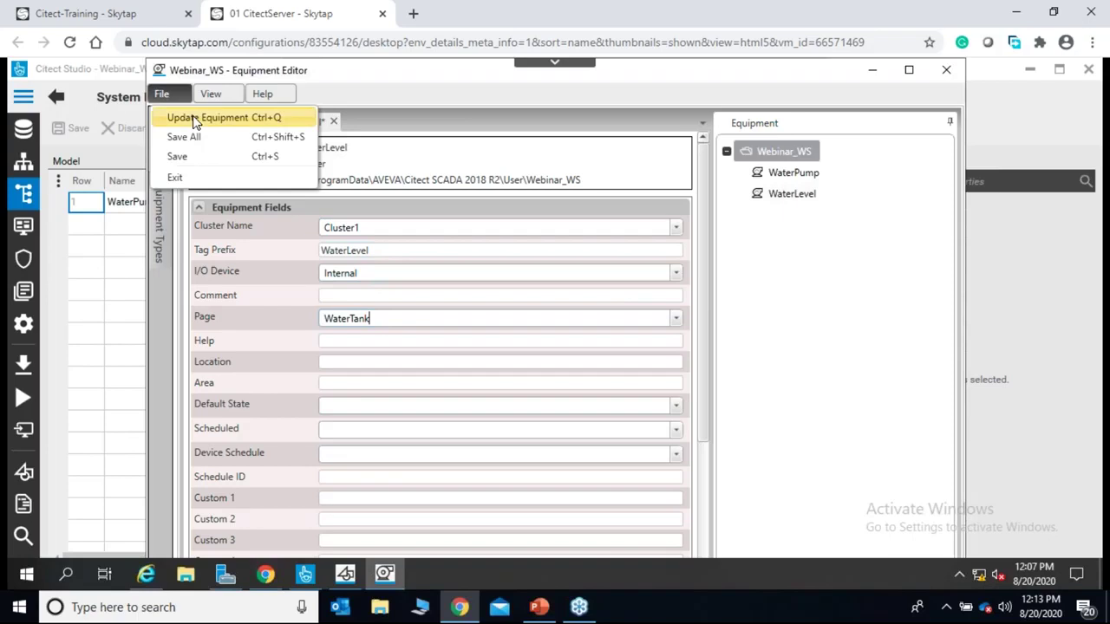
left_click(194, 118)
left_click(590, 365)
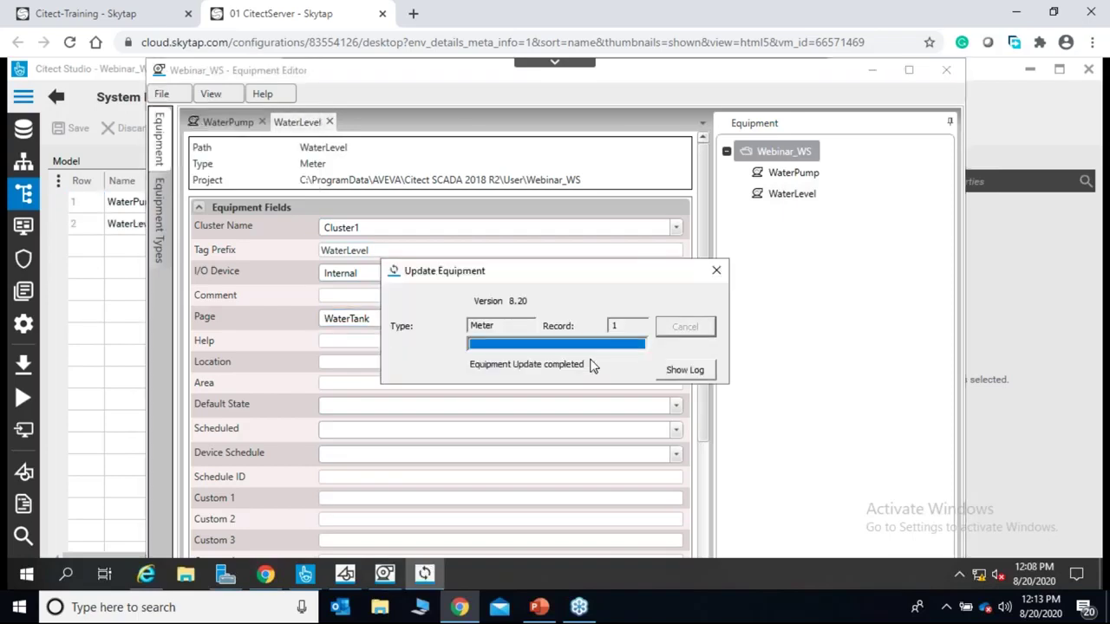
left_click(675, 374)
left_click(868, 137)
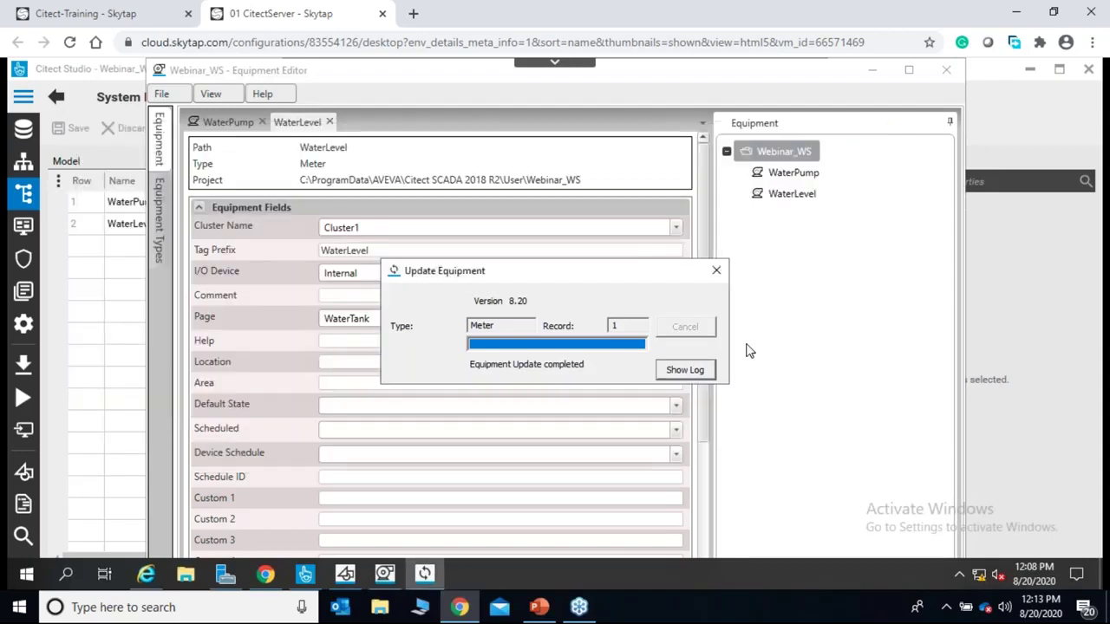
left_click(716, 271)
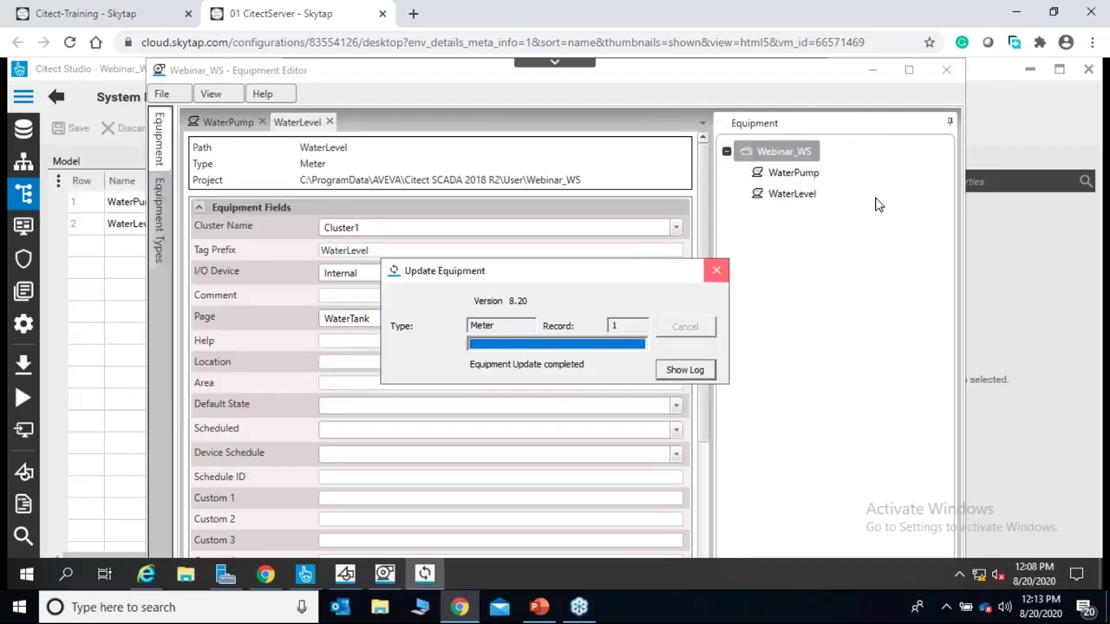
left_click(946, 69)
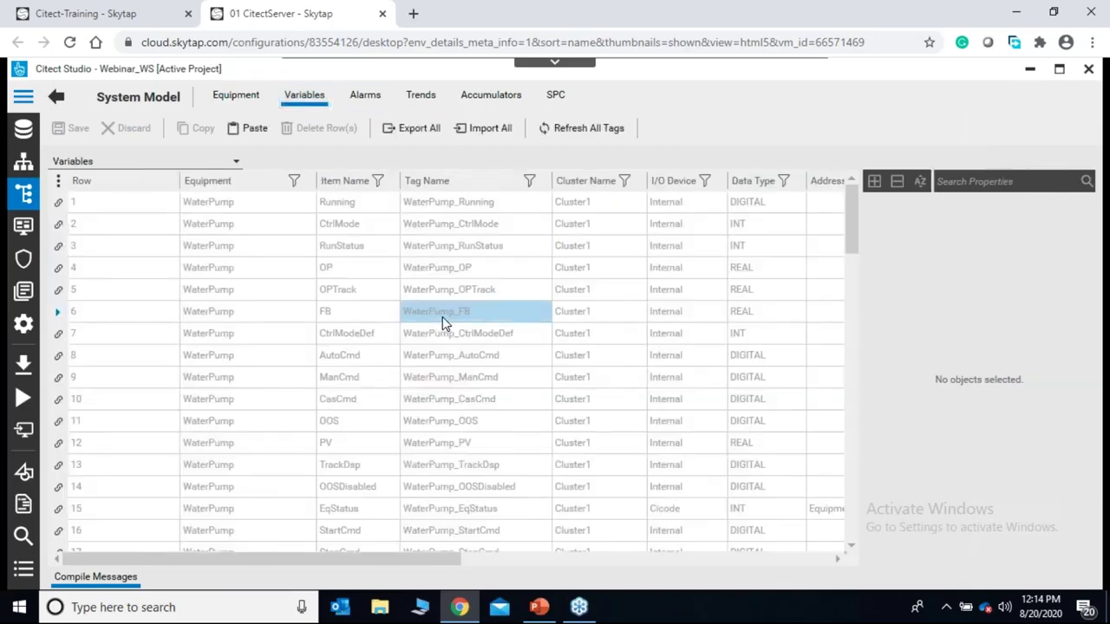
Review the variable tags generated from the equipment in the system model.
scroll(443, 321, "down", 4)
scroll(443, 317, "down", 4)
scroll(443, 316, "up", 8)
Set the WaterLevel equipment's content to FP_AI_HD1080 in the equipment table and save the change.
left_click(246, 101)
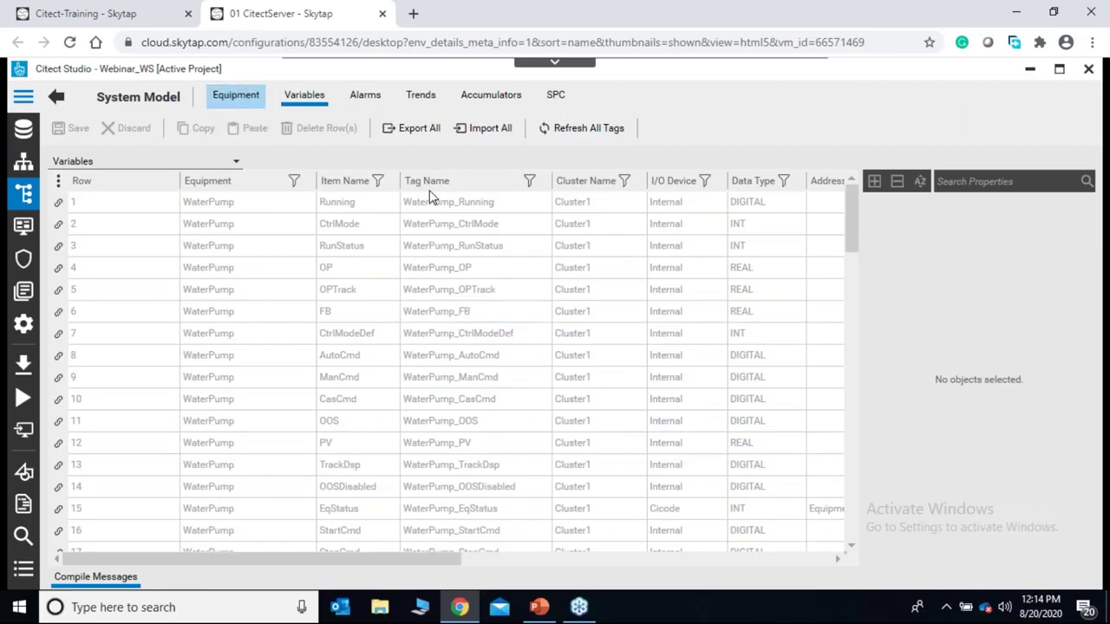
left_click(706, 212)
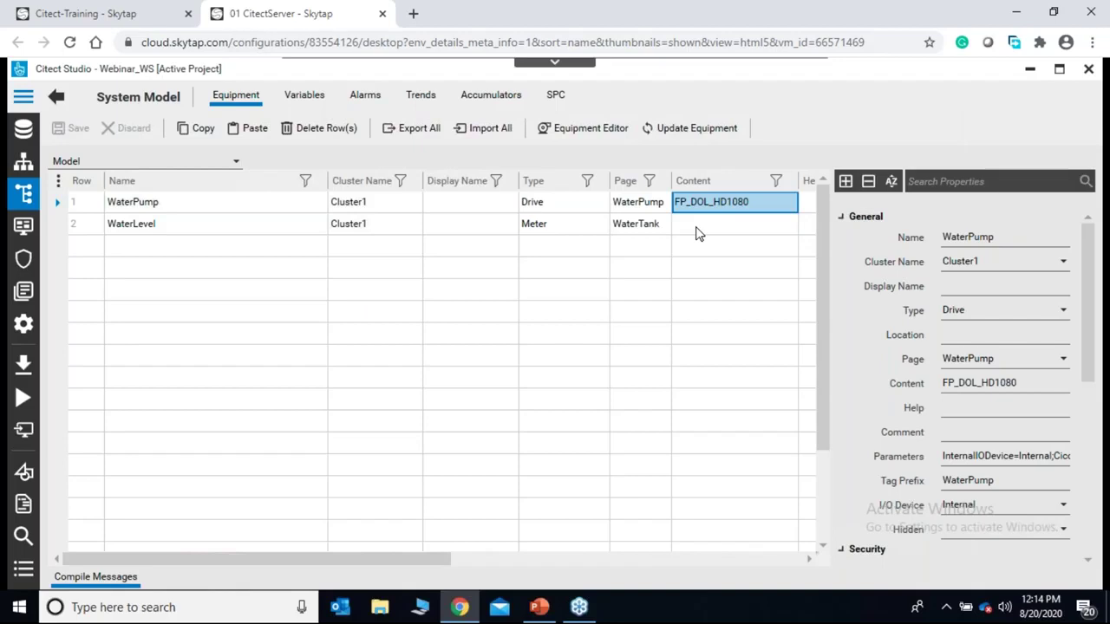
double_click(698, 228)
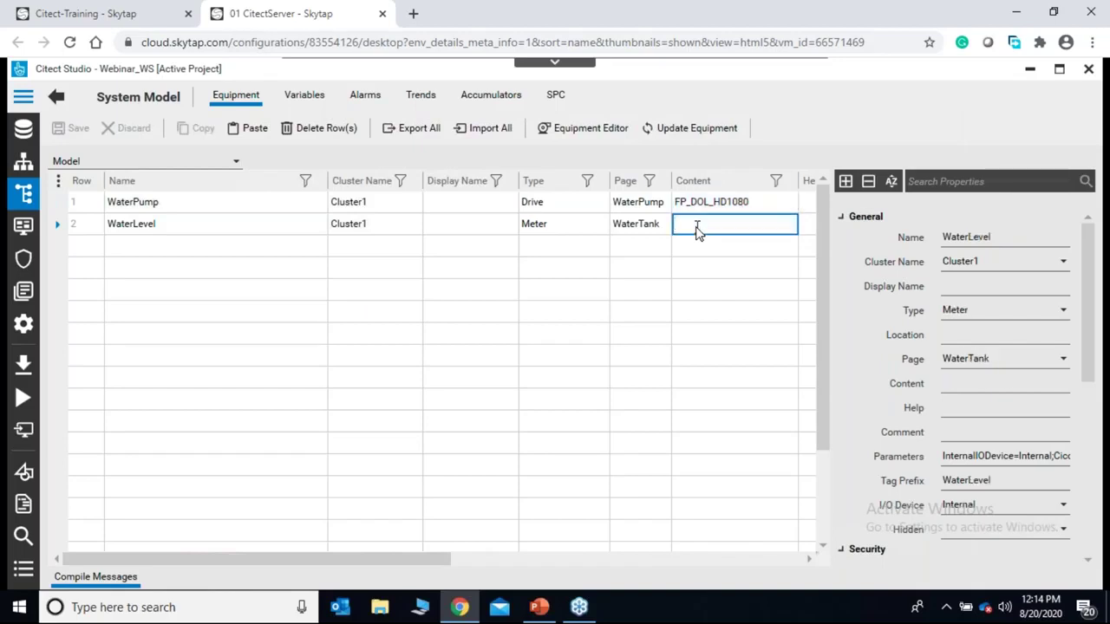
type("FP_AI_HD108")
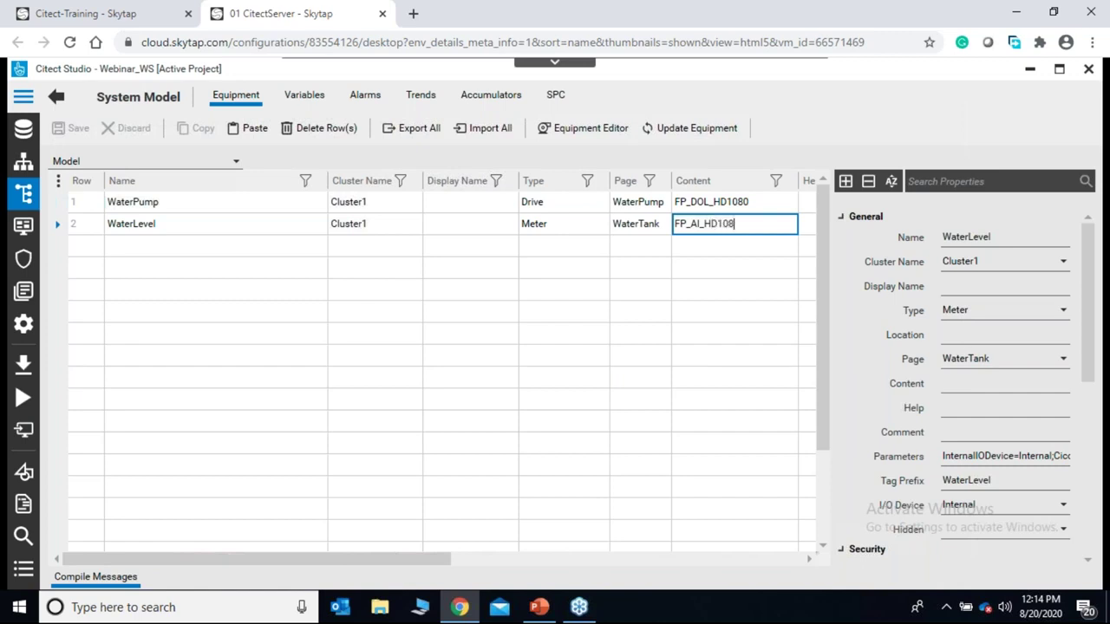
type("0")
left_click(561, 386)
left_click(66, 129)
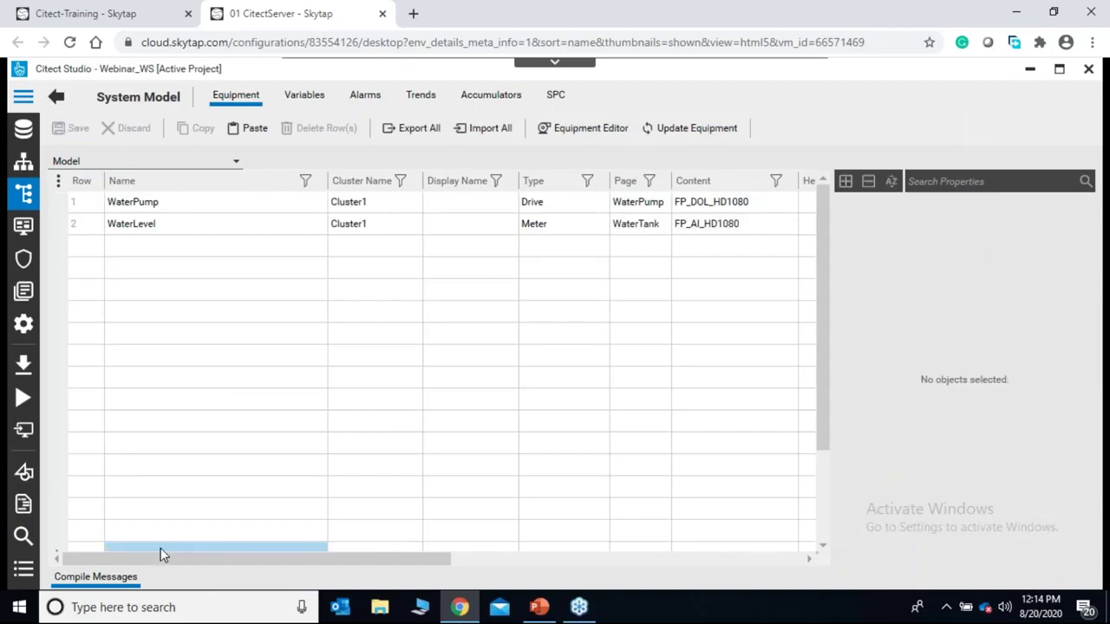
left_click(86, 268)
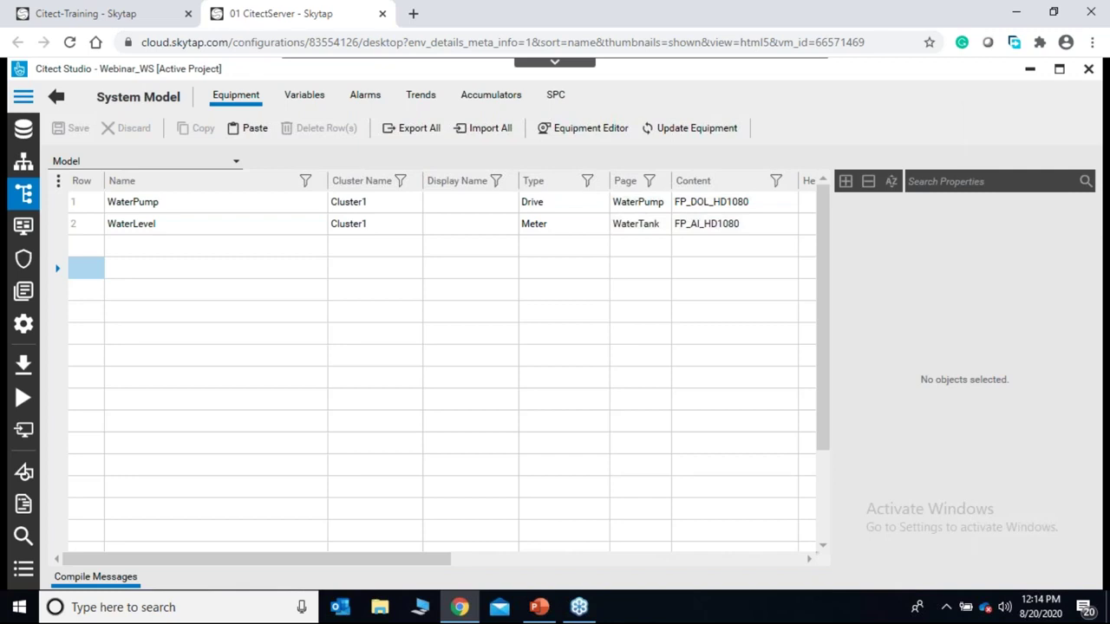
left_click(119, 280)
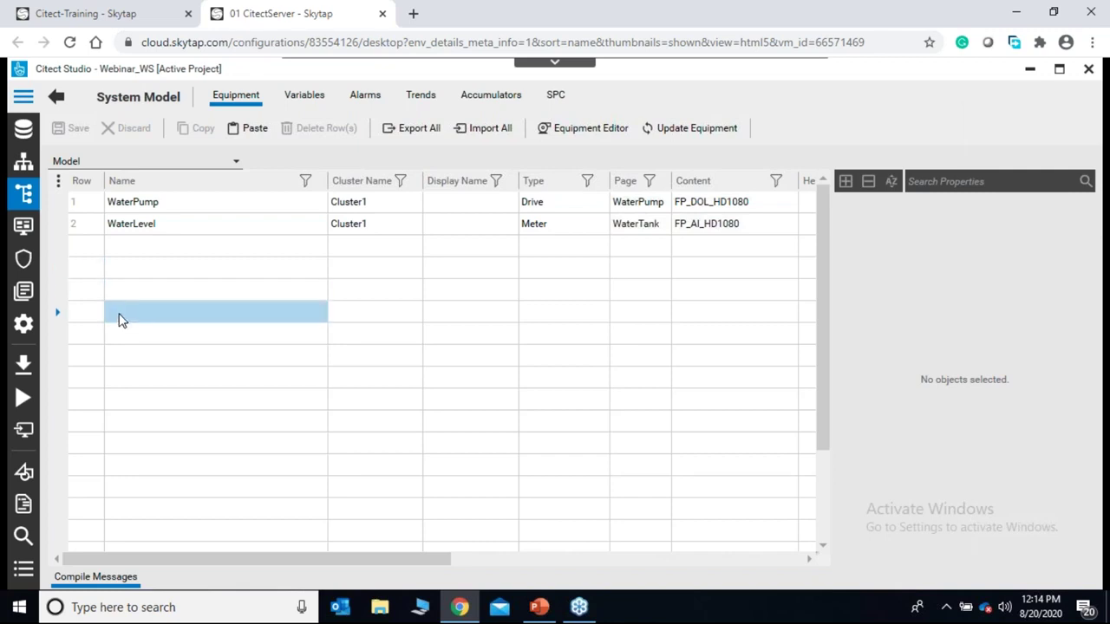
Create a screen profile named ScreenProfile1 in the project setup.
left_click(24, 324)
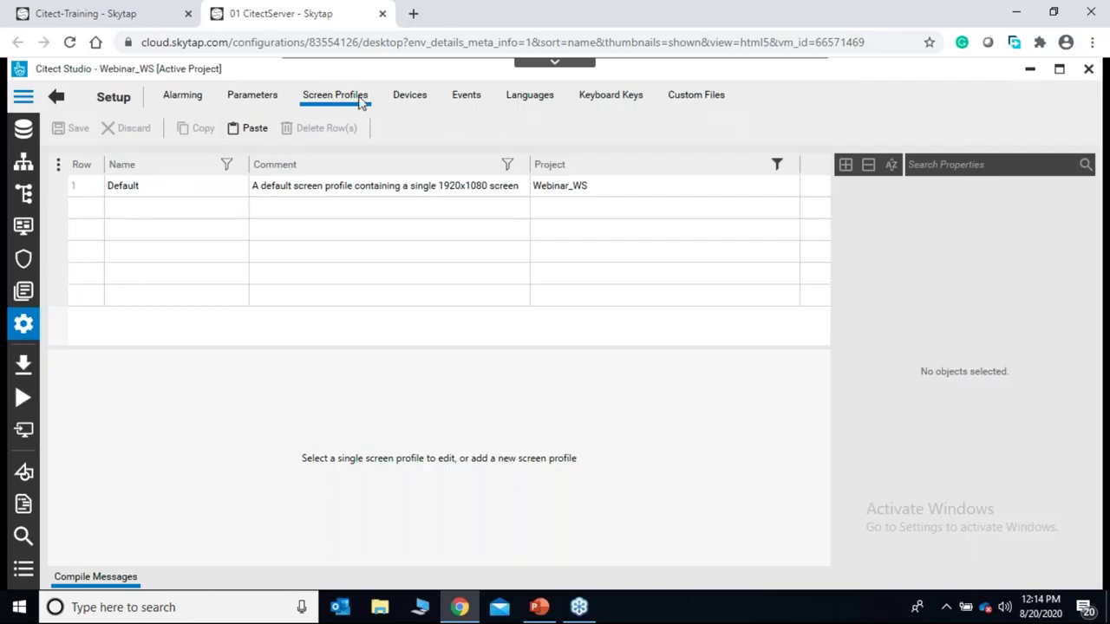
left_click(130, 215)
left_click(131, 215)
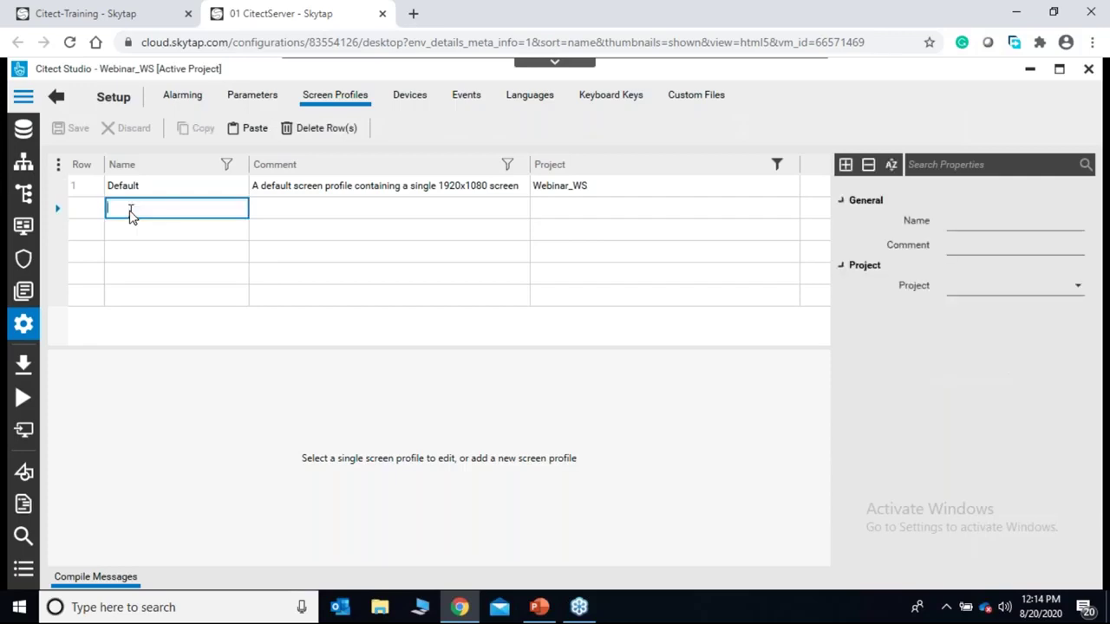
type("ScreenProfile1")
left_click(363, 207)
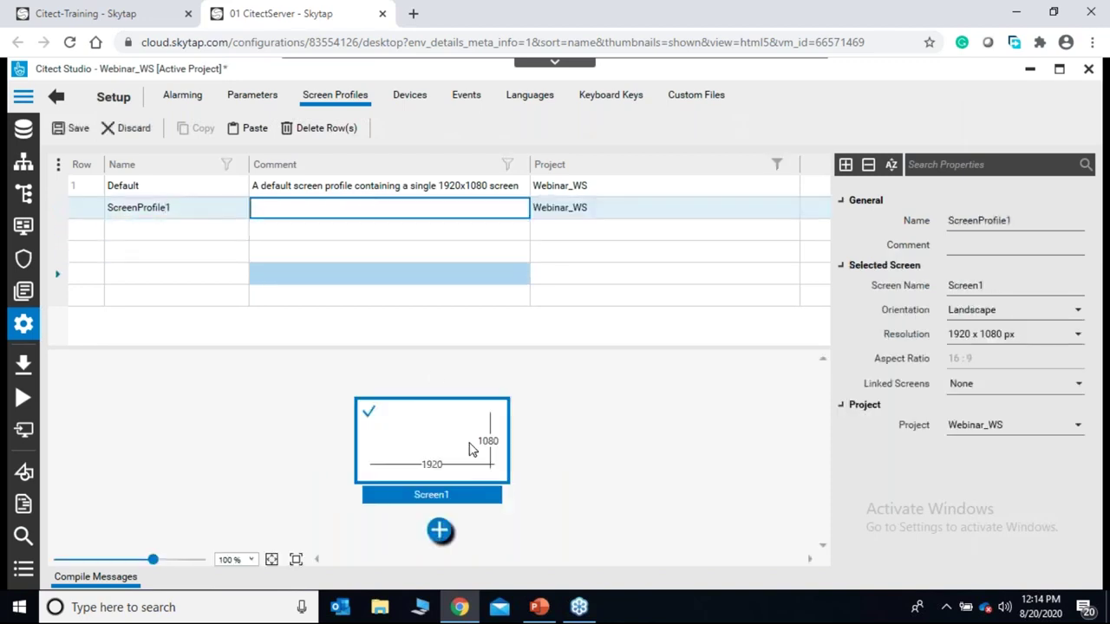
left_click(457, 450)
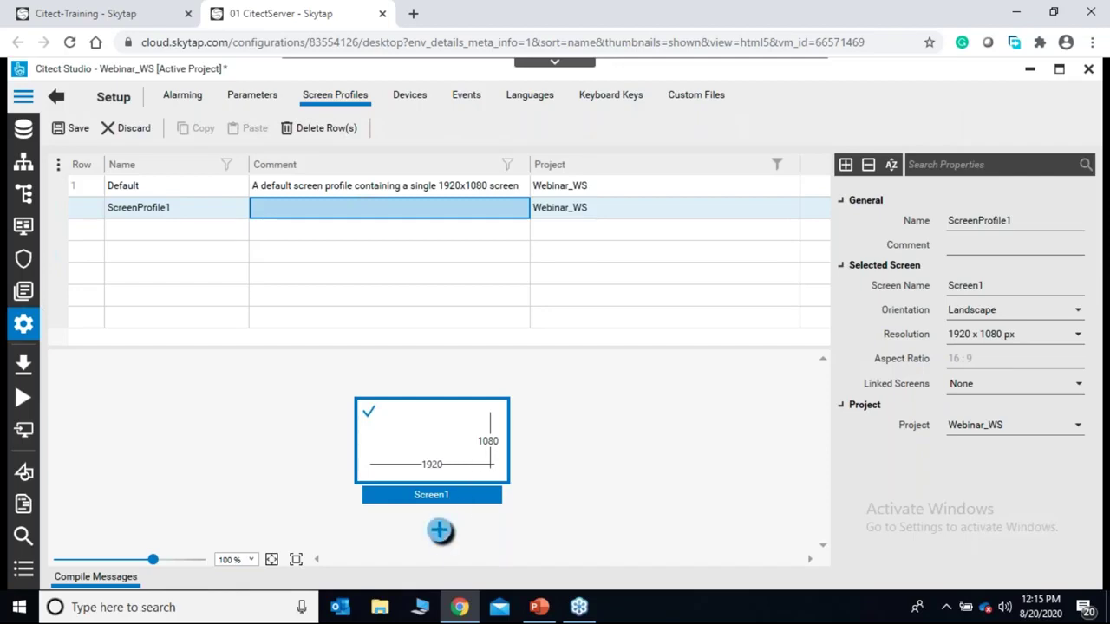
Add a second landscape 1920 x 1080 screen to ScreenProfile1 and save the profile.
left_click(440, 531)
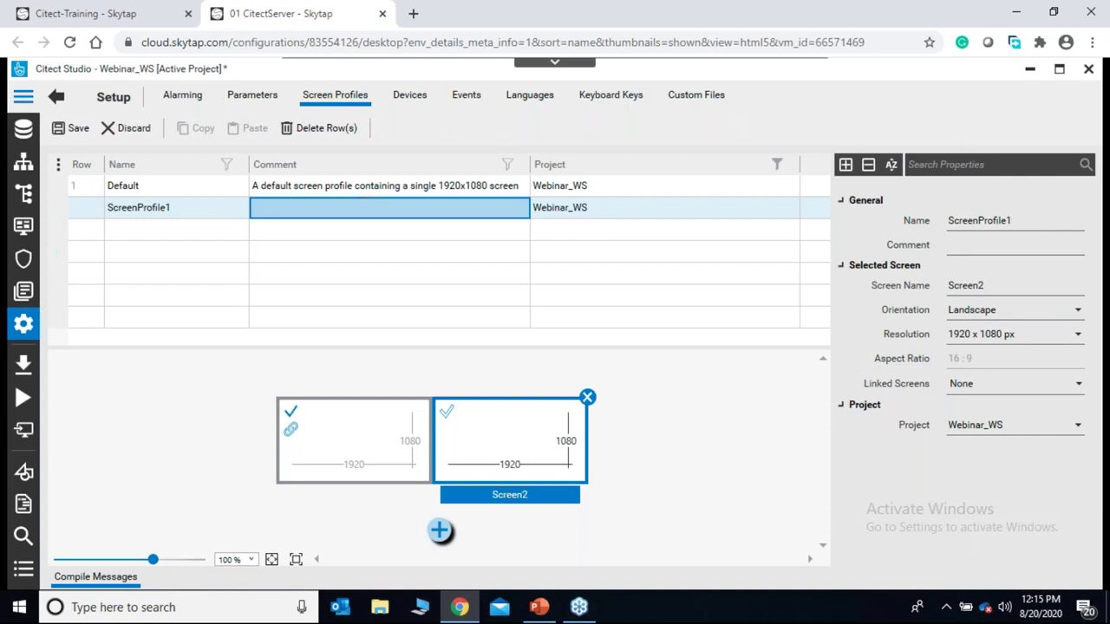
left_click(327, 412)
left_click(493, 448)
left_click(1069, 339)
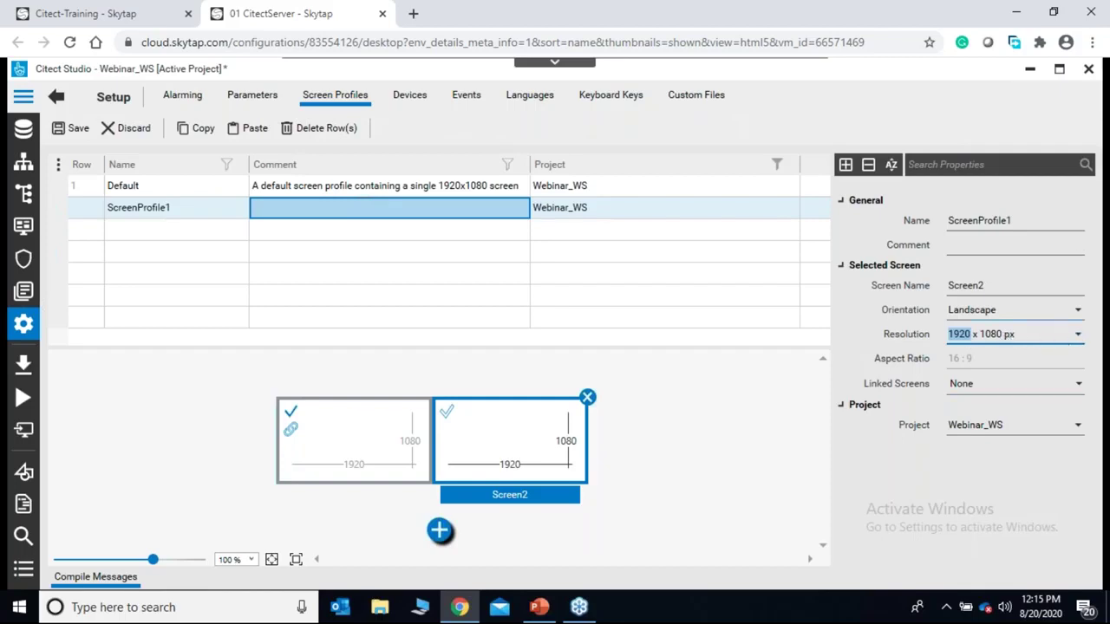
left_click(1078, 338)
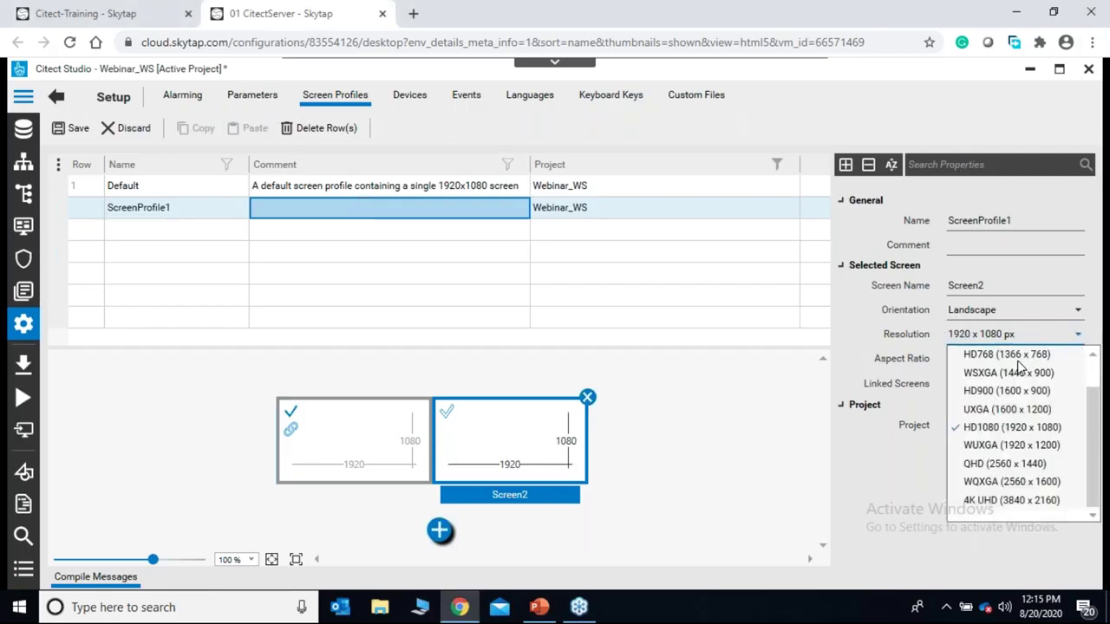
left_click(1079, 338)
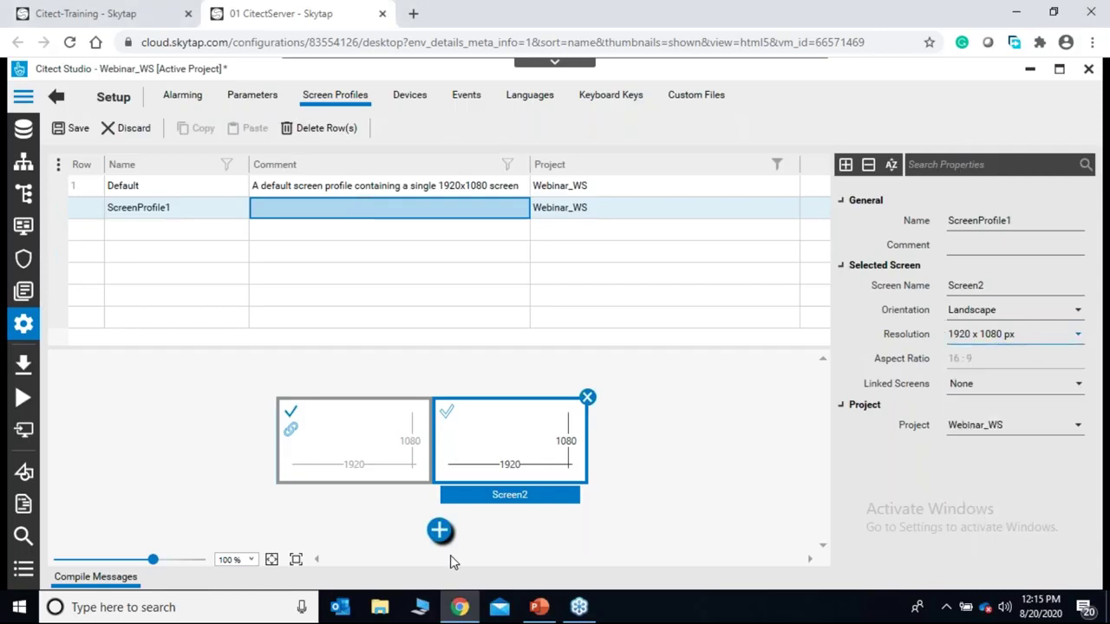
left_click(341, 451)
left_click(76, 130)
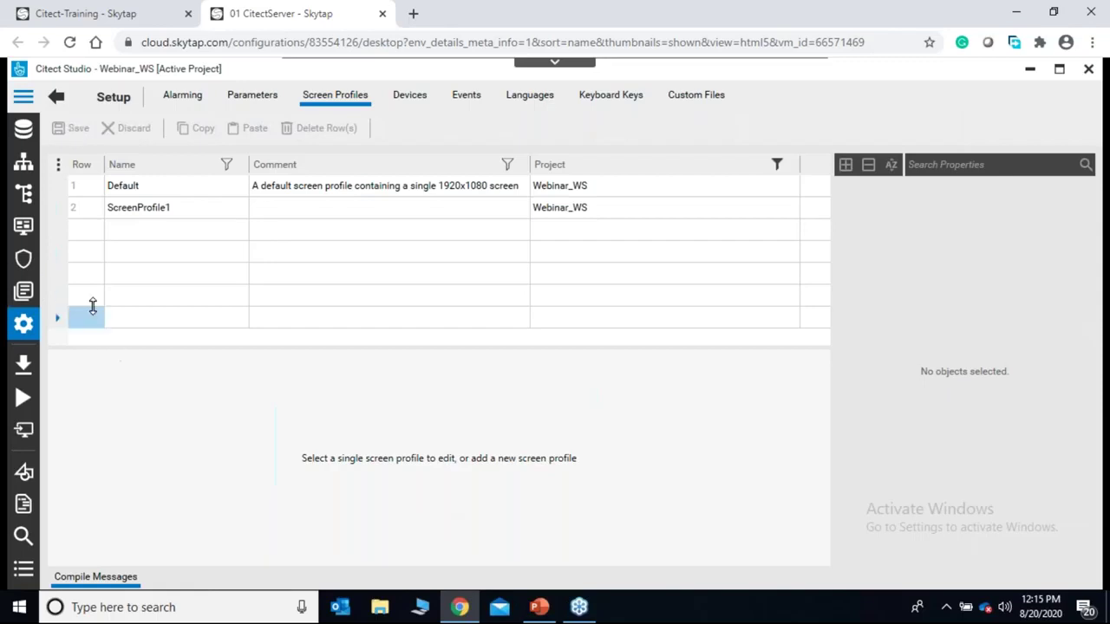
Search the project's visualization pages for FP_AI faceplates and clear the search.
left_click(24, 227)
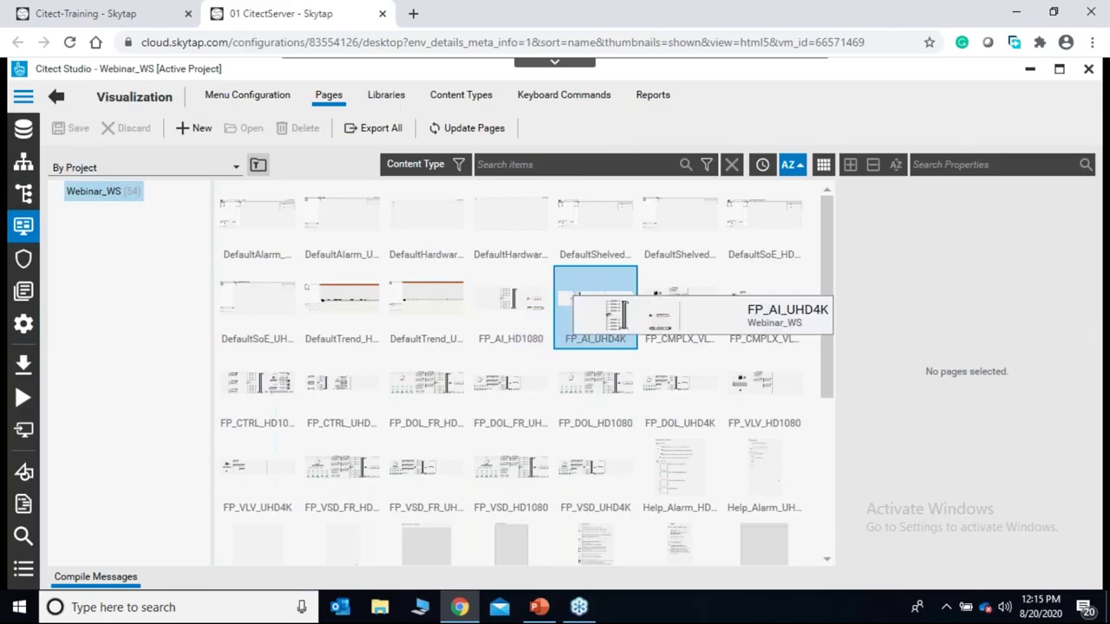
left_click(546, 165)
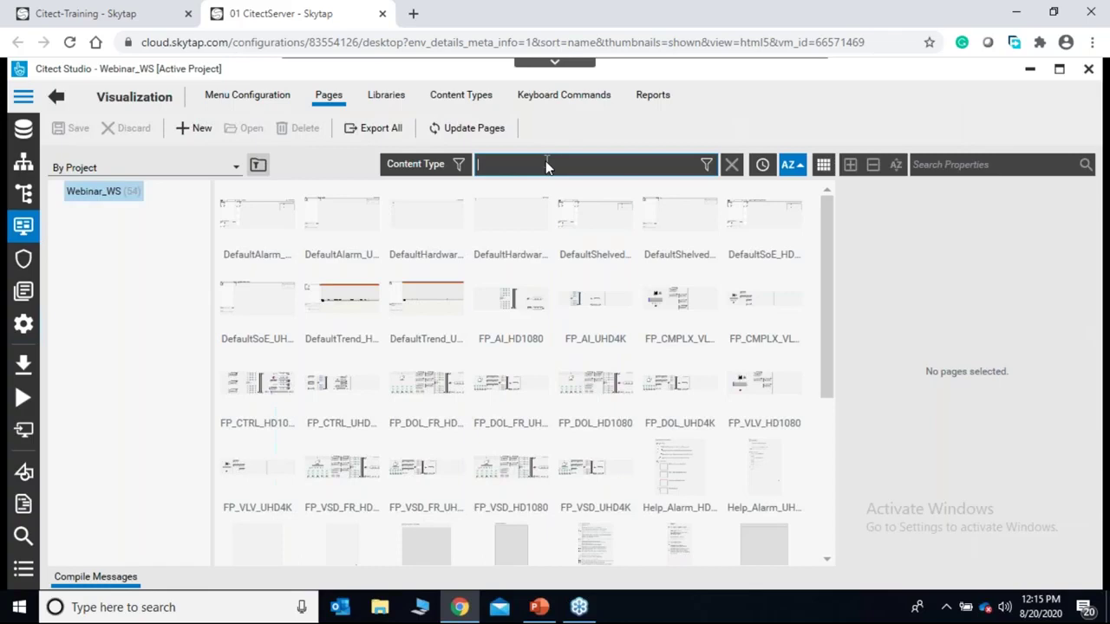
type("FP")
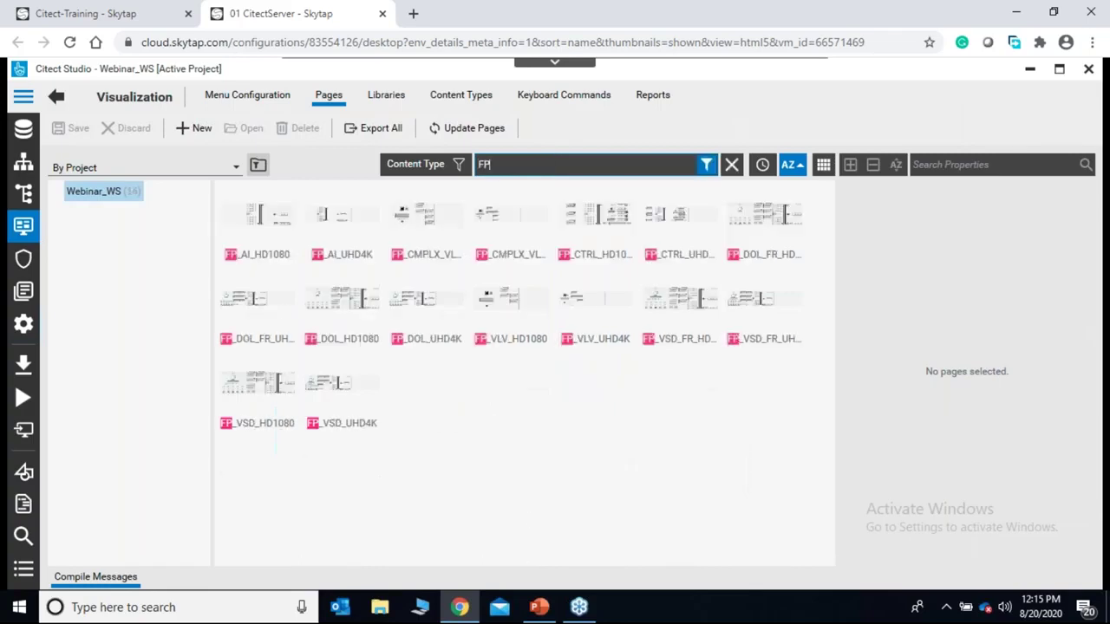
type("_AI")
key("BackSpace")
key("BackSpace")
key("BackSpace")
key("BackSpace")
key("BackSpace")
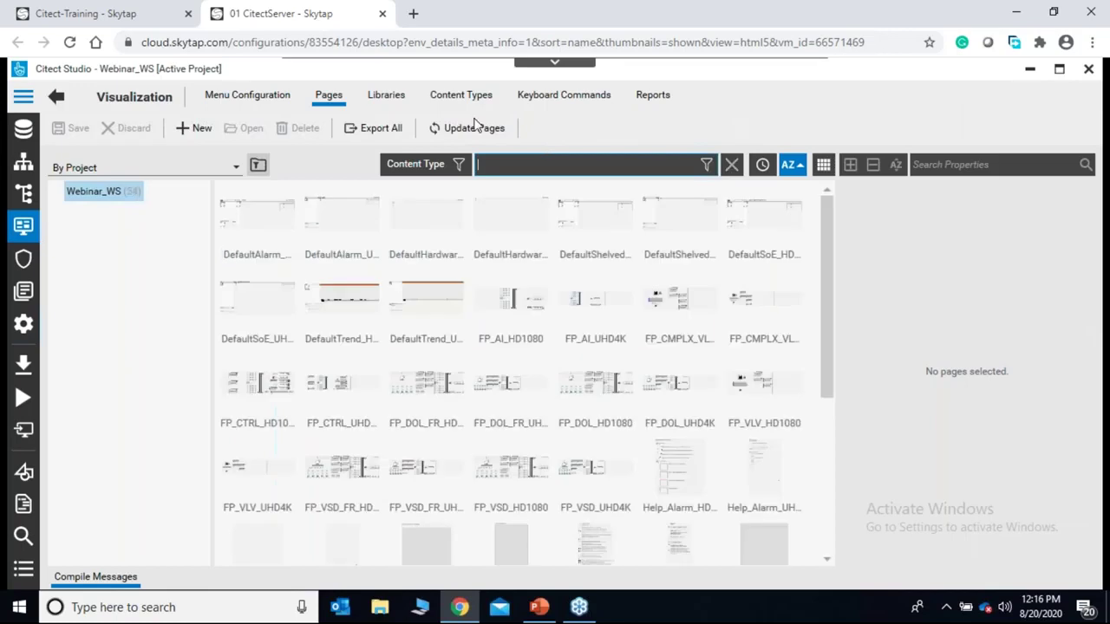
Create a new page from the situational_awareness pagecontent template at HD1080 (1920x1080, 16:9) resolution.
left_click(196, 128)
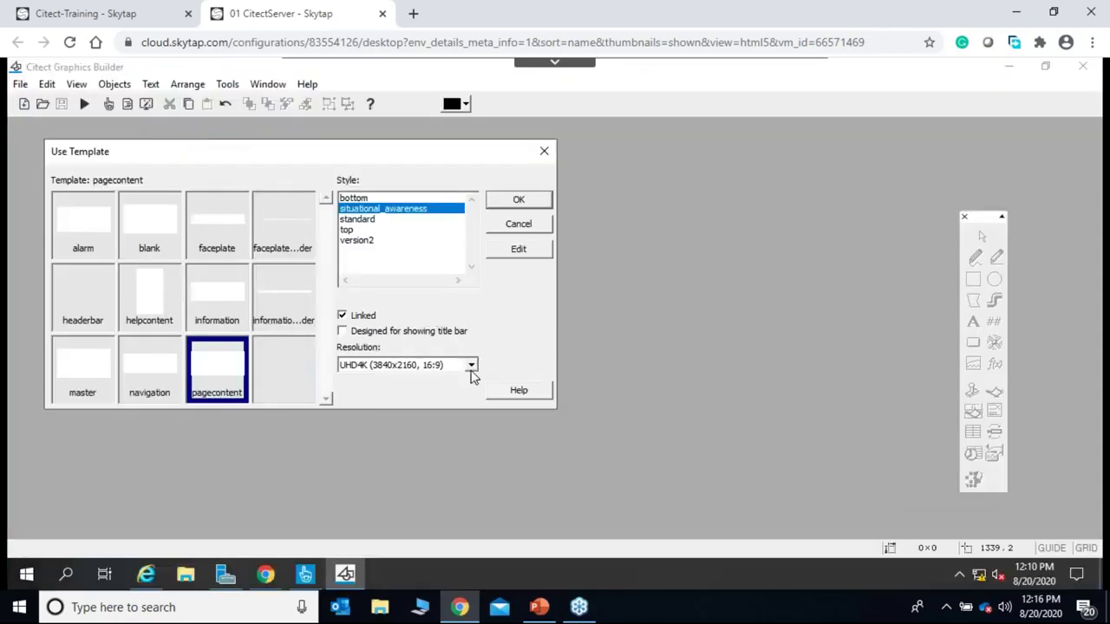
left_click(471, 365)
left_click(472, 368)
left_click(471, 365)
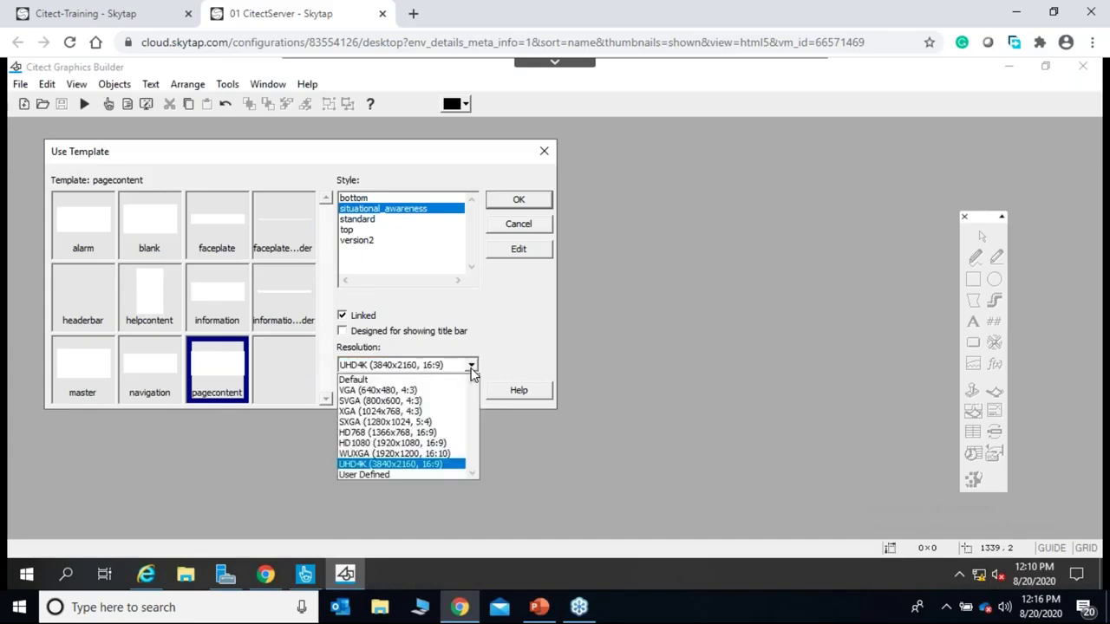
left_click(403, 443)
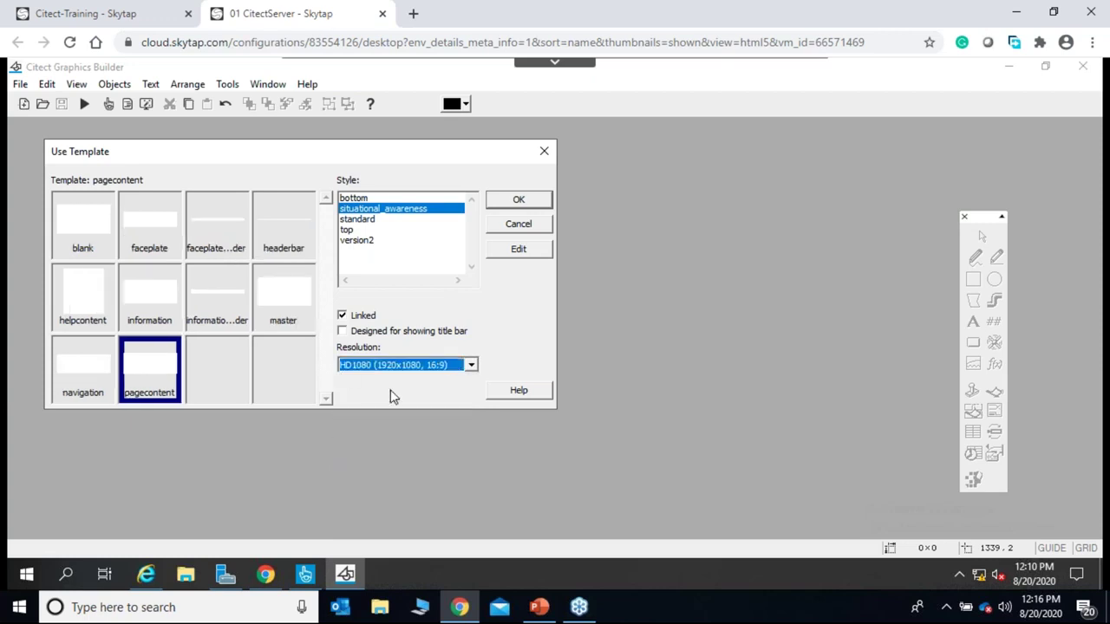
left_click(511, 201)
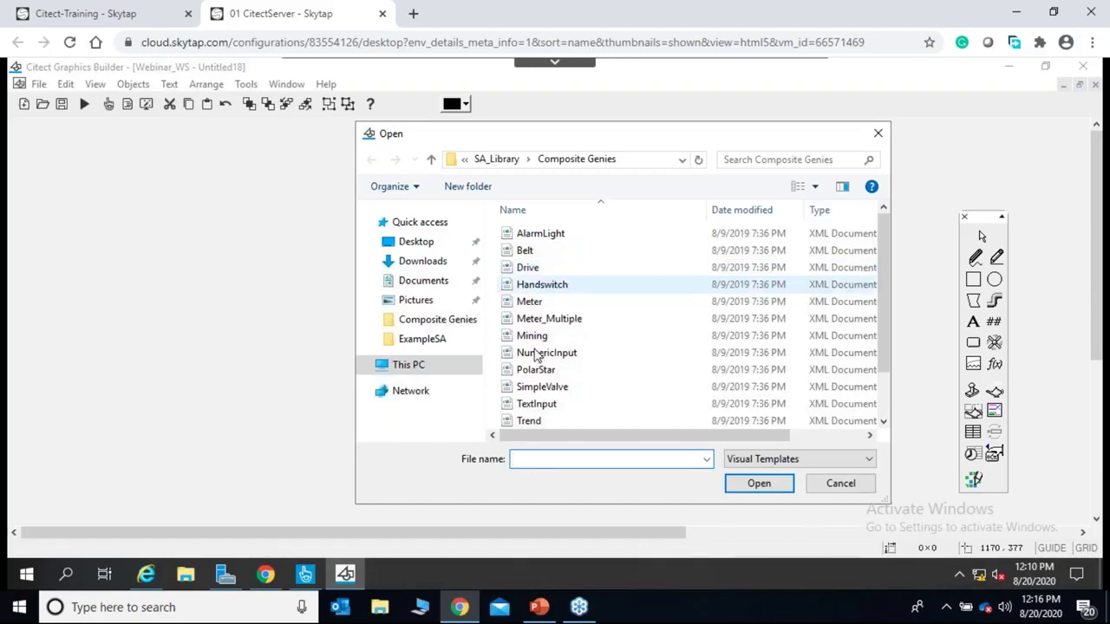
Choose the Drive composite genie for the page and show the remote desktop in full screen.
left_click(531, 269)
left_click(733, 483)
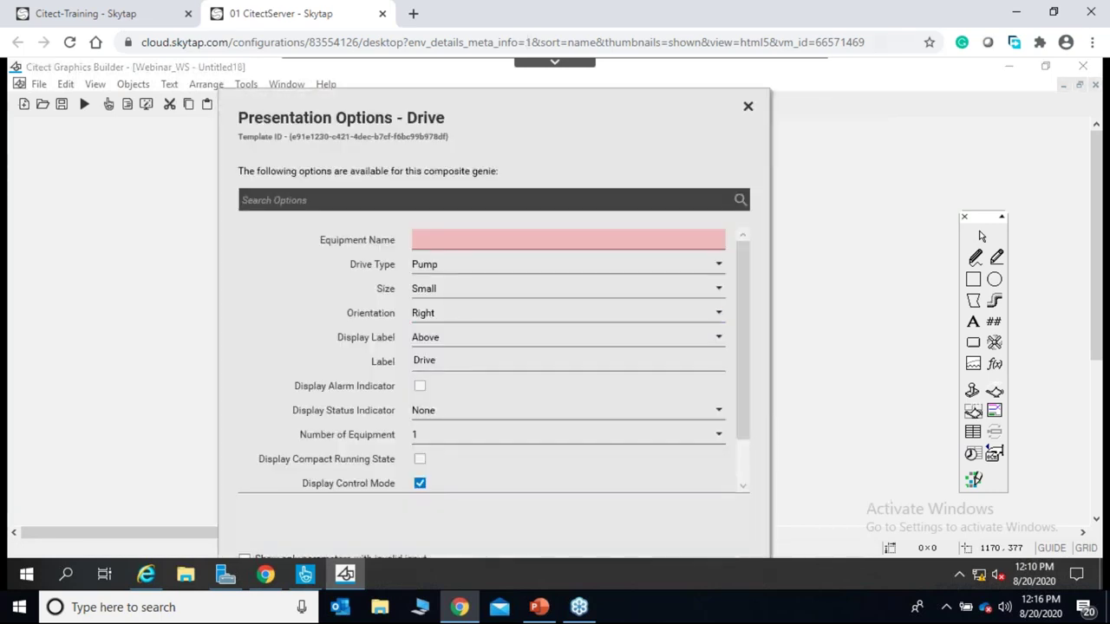
left_click(555, 61)
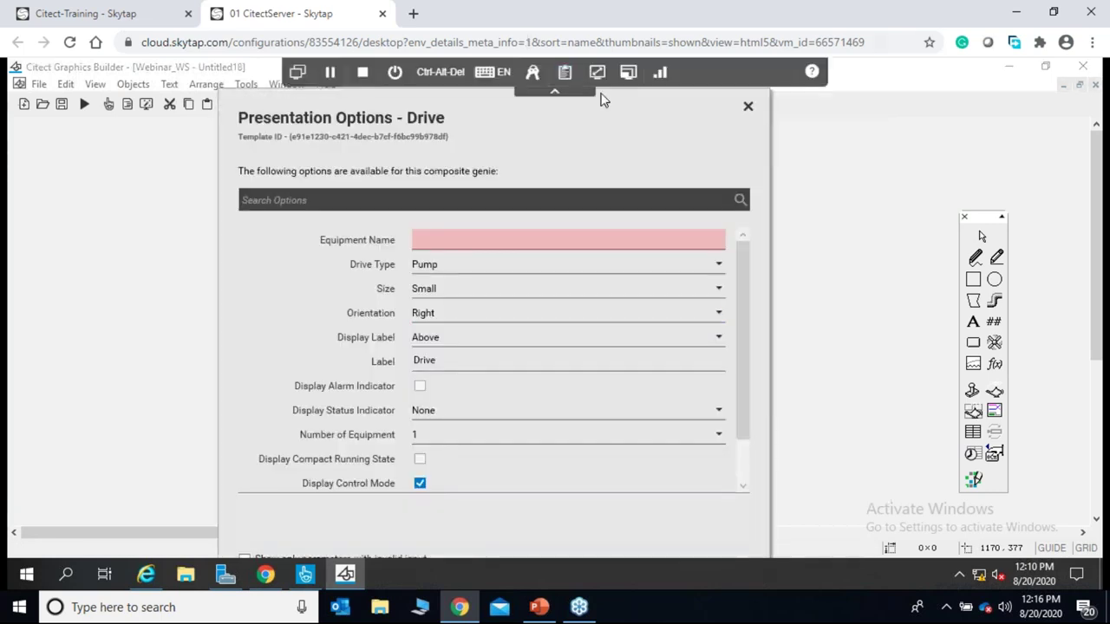
left_click(629, 72)
left_click(714, 215)
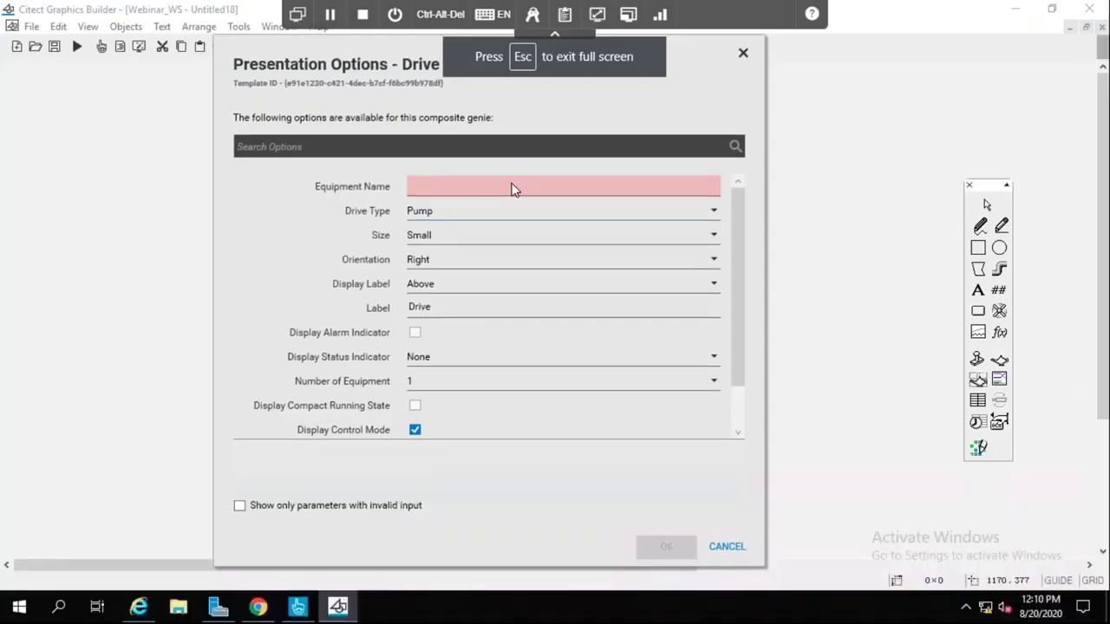
Set the drive's equipment name to WaterPump and its label to Water Pump.
left_click(518, 185)
type("Wate")
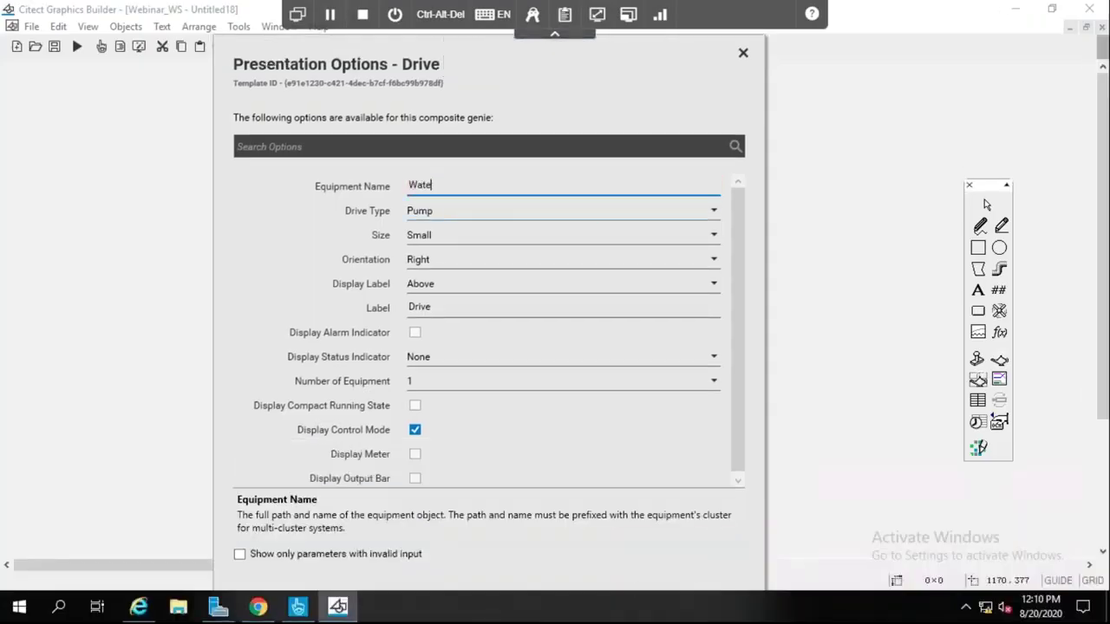
type("rPump")
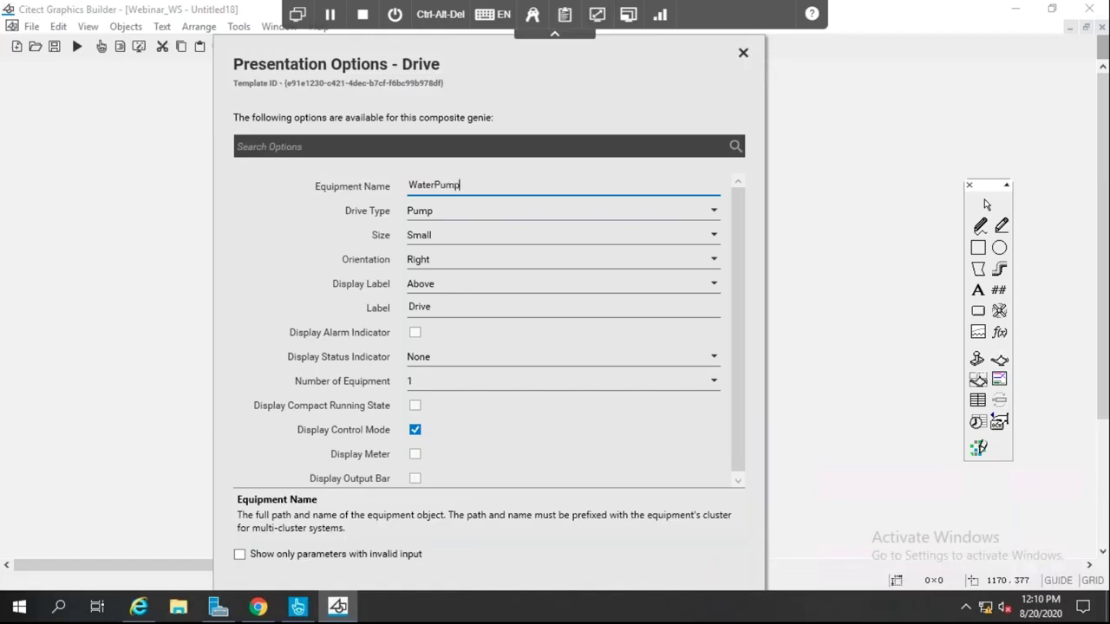
left_click(442, 309)
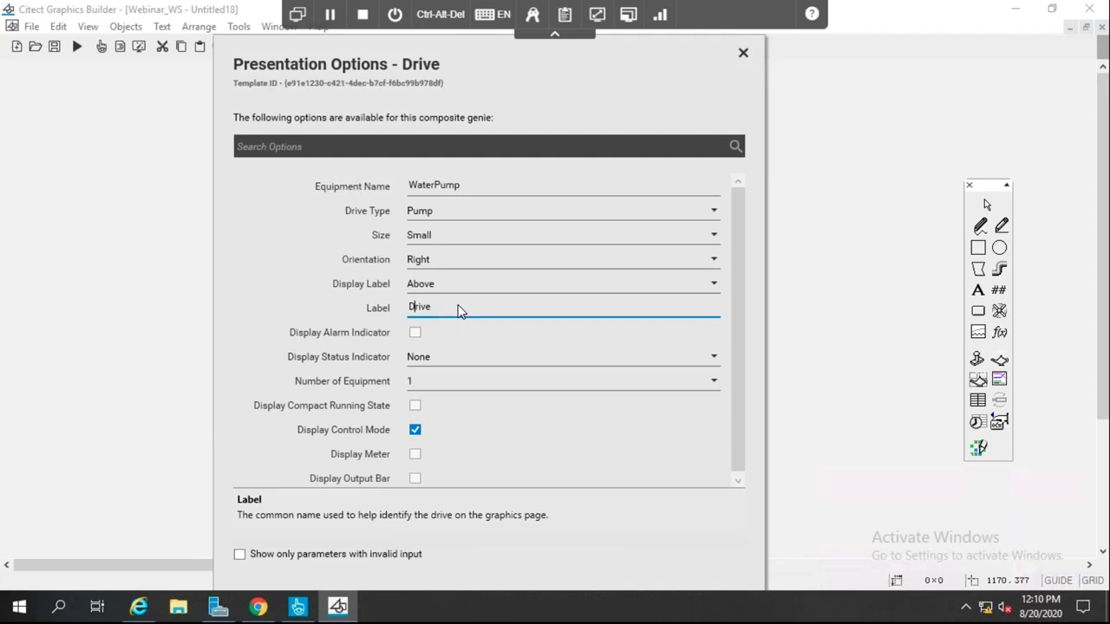
left_click(460, 311)
key("BackSpace")
key("BackSpace")
key("BackSpace")
type("Water Pump")
Set the drive's size to Large and its label display to Below.
left_click(550, 235)
left_click(474, 241)
left_click(475, 240)
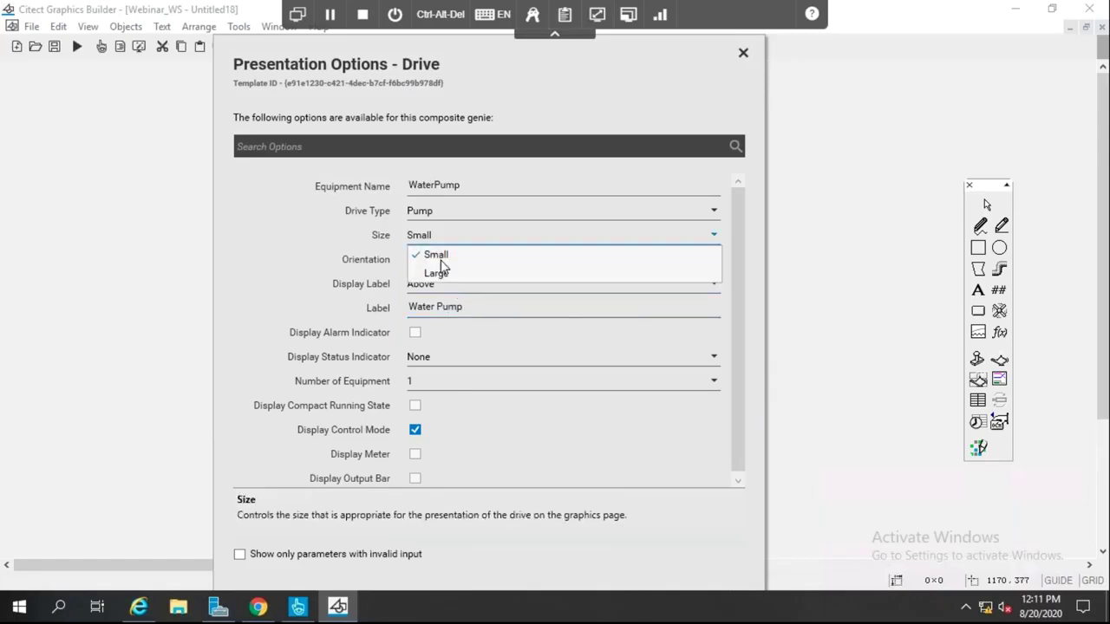
left_click(437, 272)
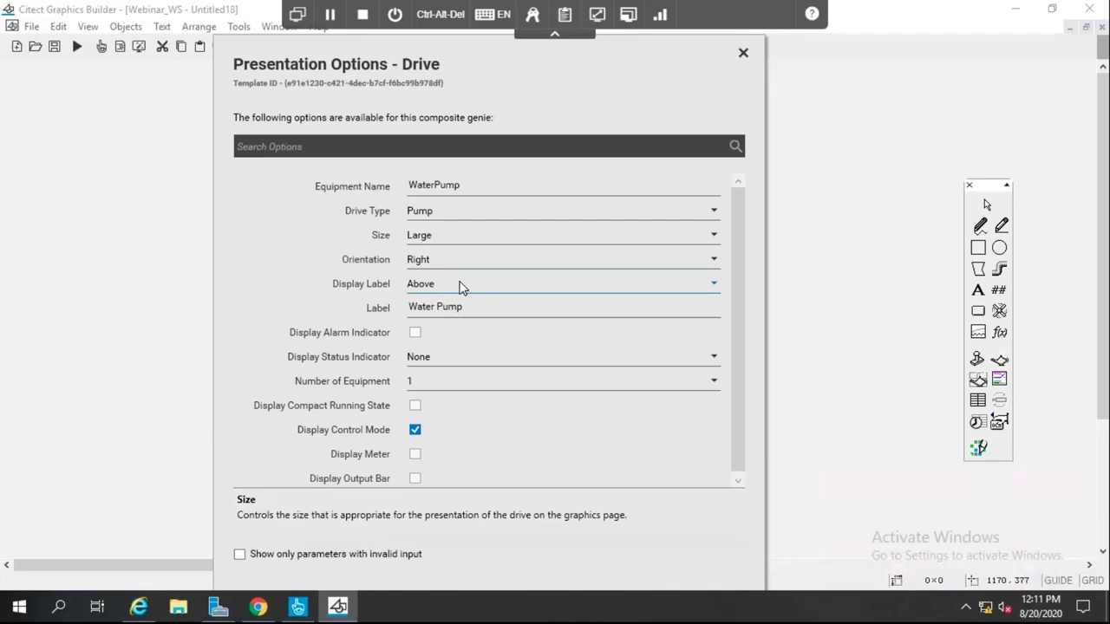
left_click(460, 287)
left_click(449, 340)
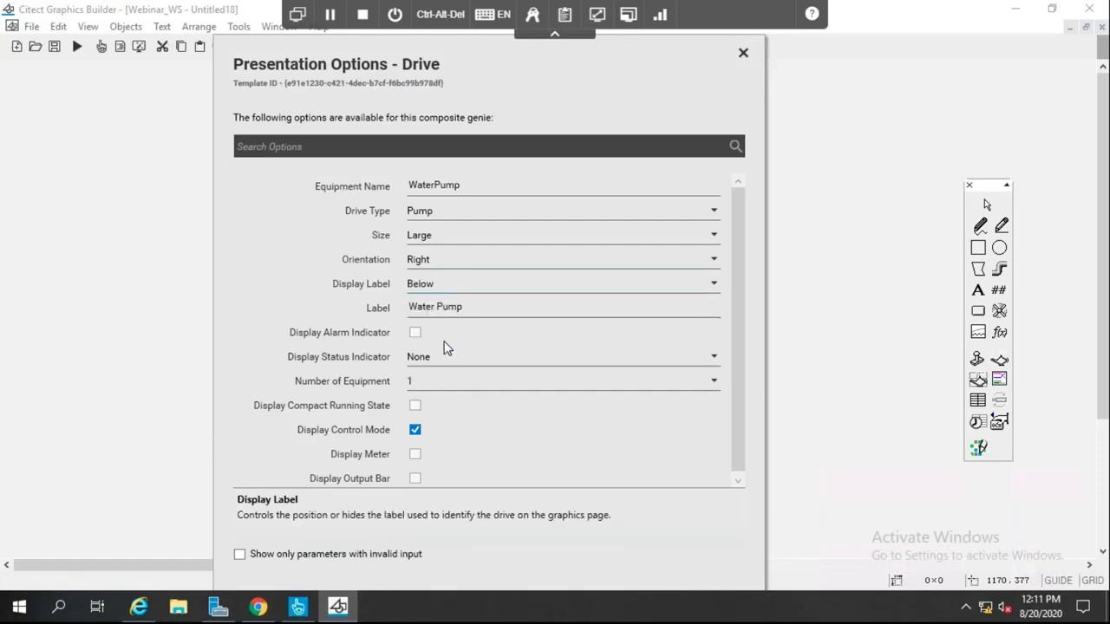
Insert the configured pump drive and move it to about the middle of the page.
left_click_drag(489, 60, 482, 31)
left_click(660, 570)
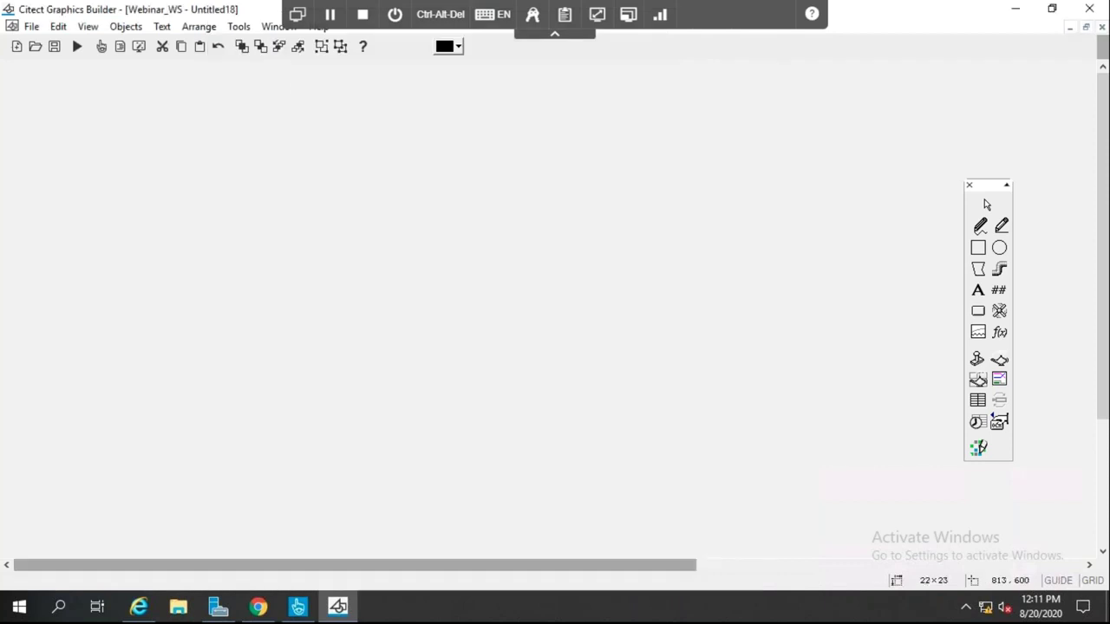
left_click_drag(184, 173, 510, 310)
left_click(845, 193)
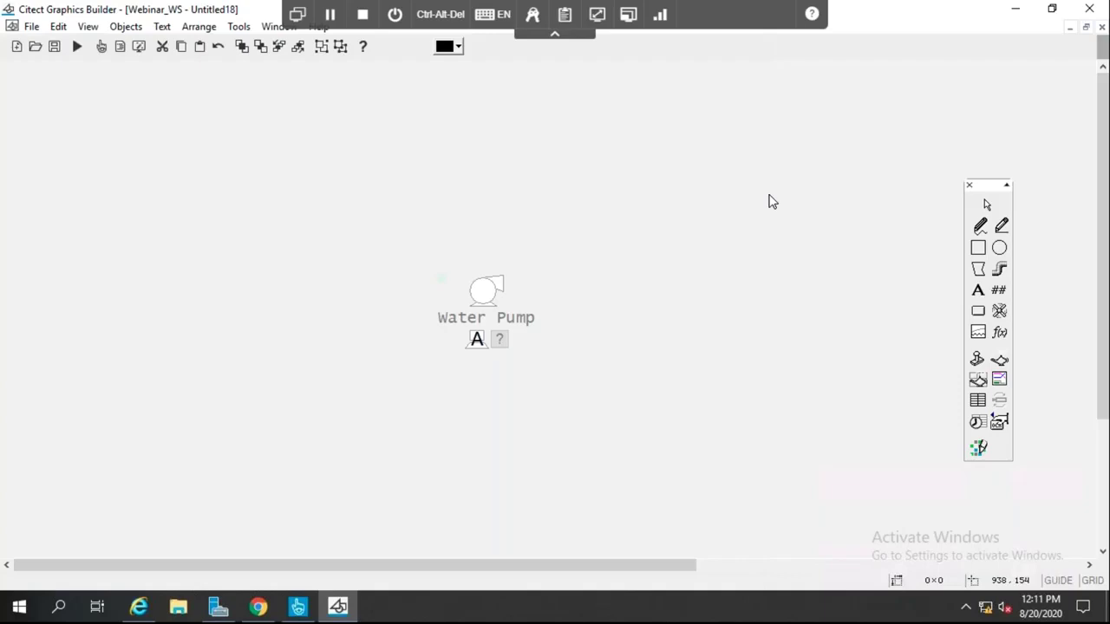
Paste the link_r genie from the sa_navigation library onto the page.
left_click(999, 360)
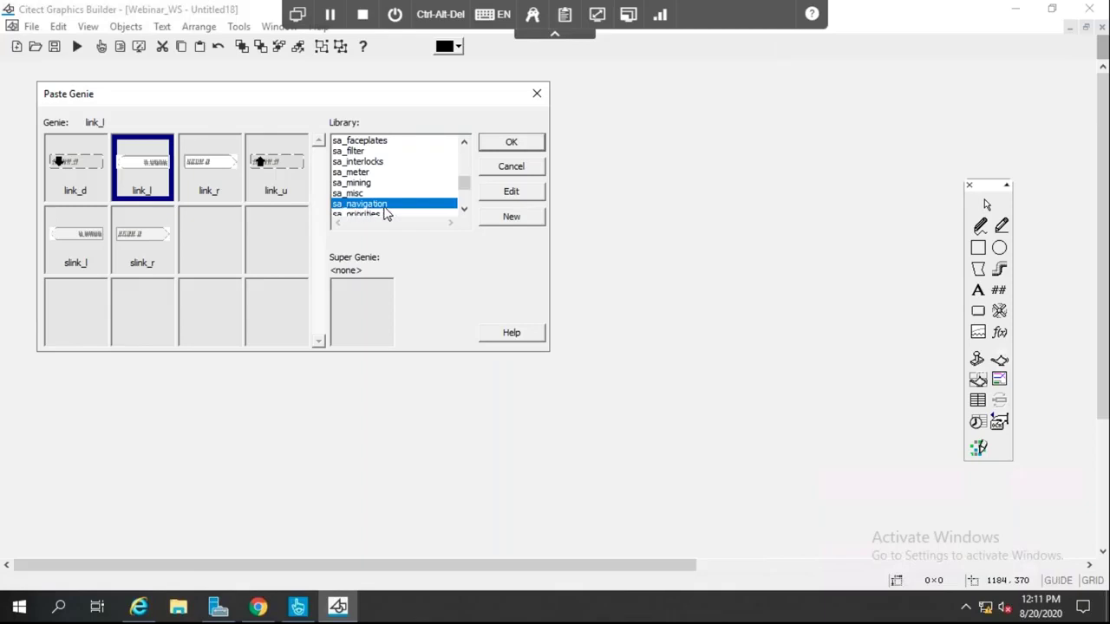
left_click(219, 181)
left_click(511, 143)
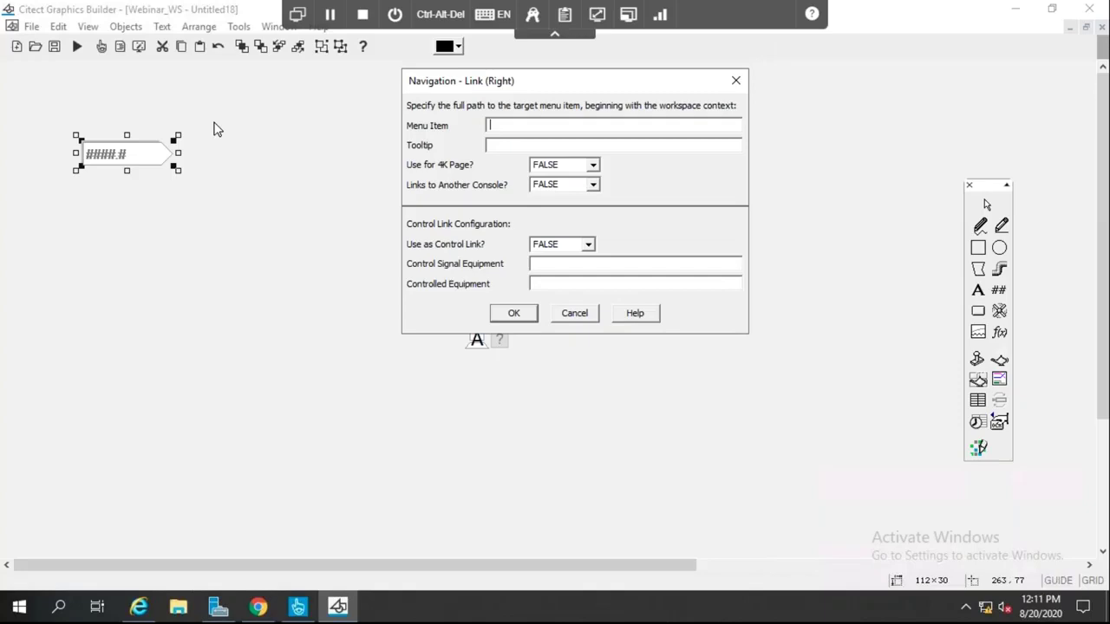
Give the navigation link the menu item MyPlant2.WaterTank and tooltip Water Tank, and place it just right of the pump.
type("MyPlant2.WaterTank")
left_click(510, 147)
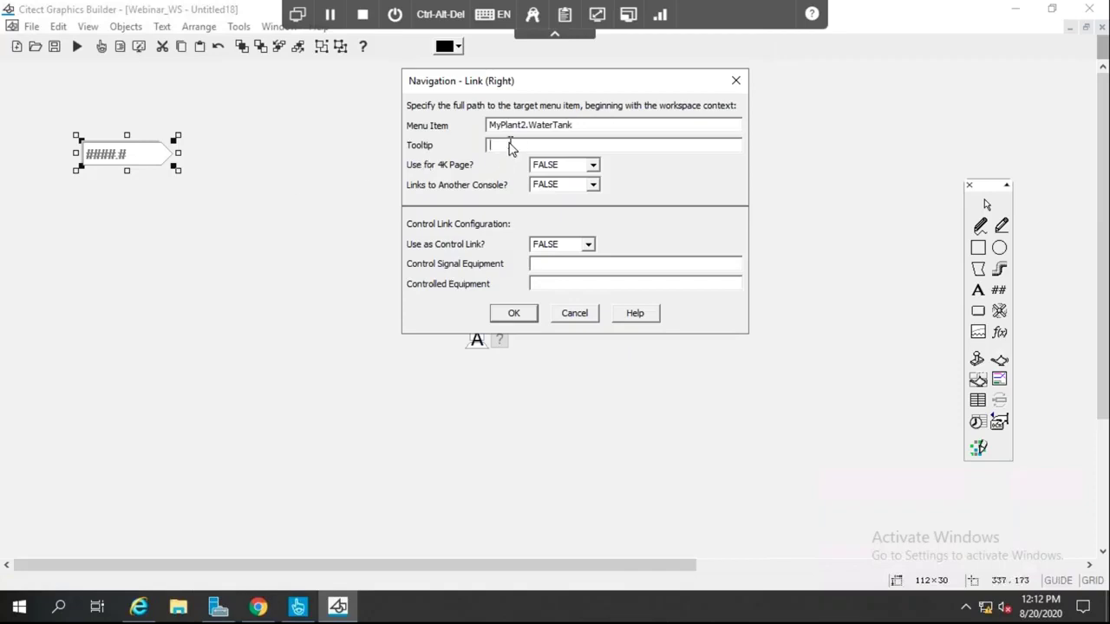
type("Water Tank")
left_click(517, 315)
left_click_drag(458, 255, 608, 310)
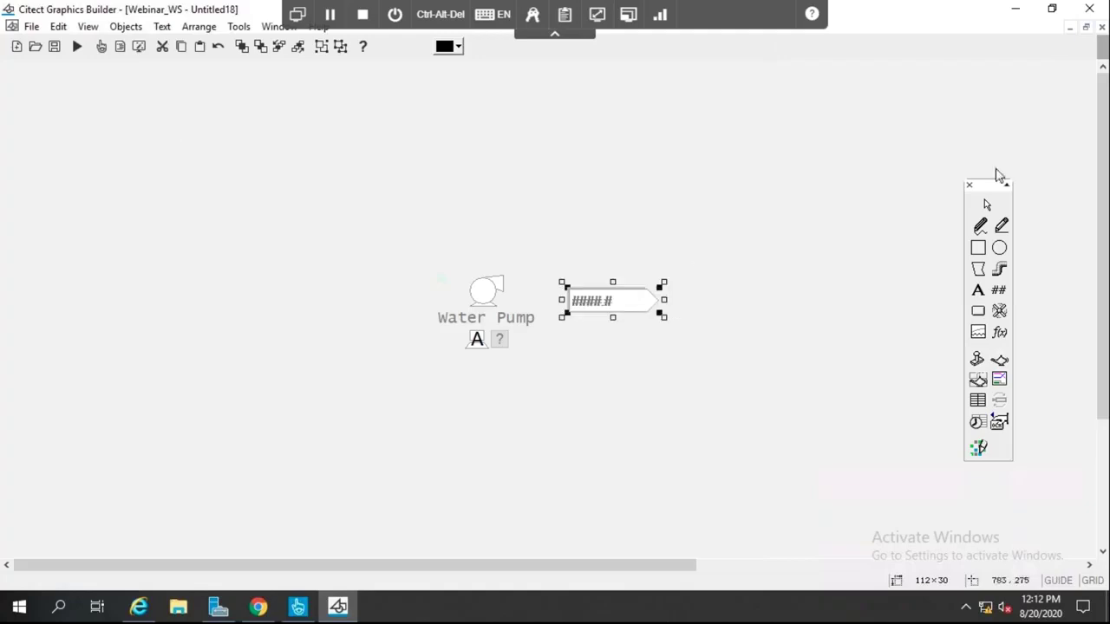
Save the page as WaterPump in the webinar_ws project and close it.
left_click(1101, 27)
left_click(535, 366)
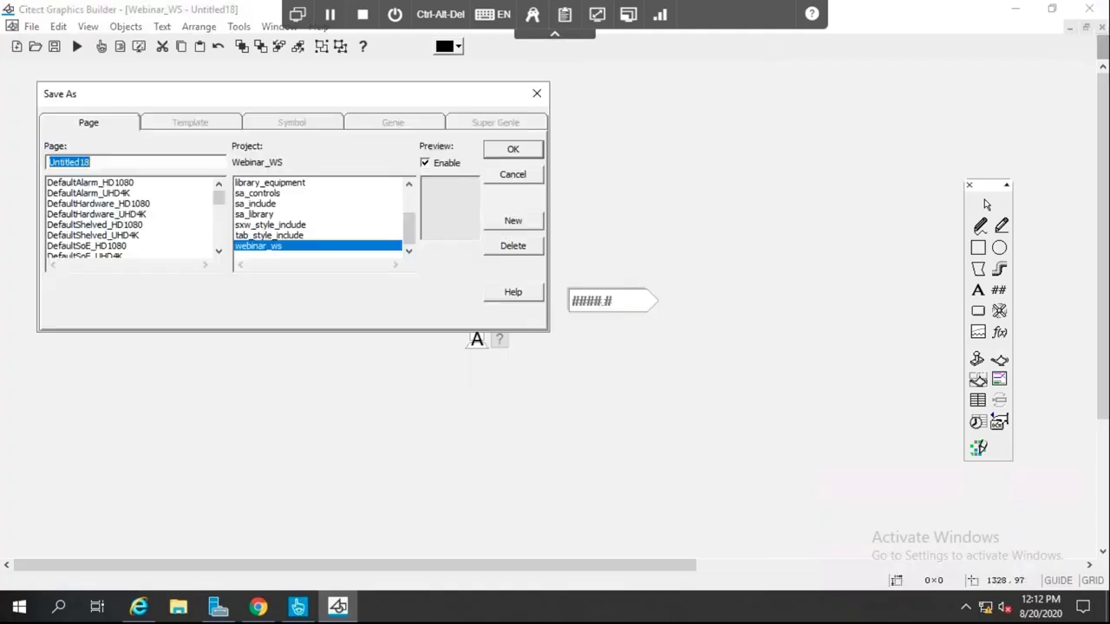
type("WaterPump")
left_click(503, 156)
key("ctrl+F4")
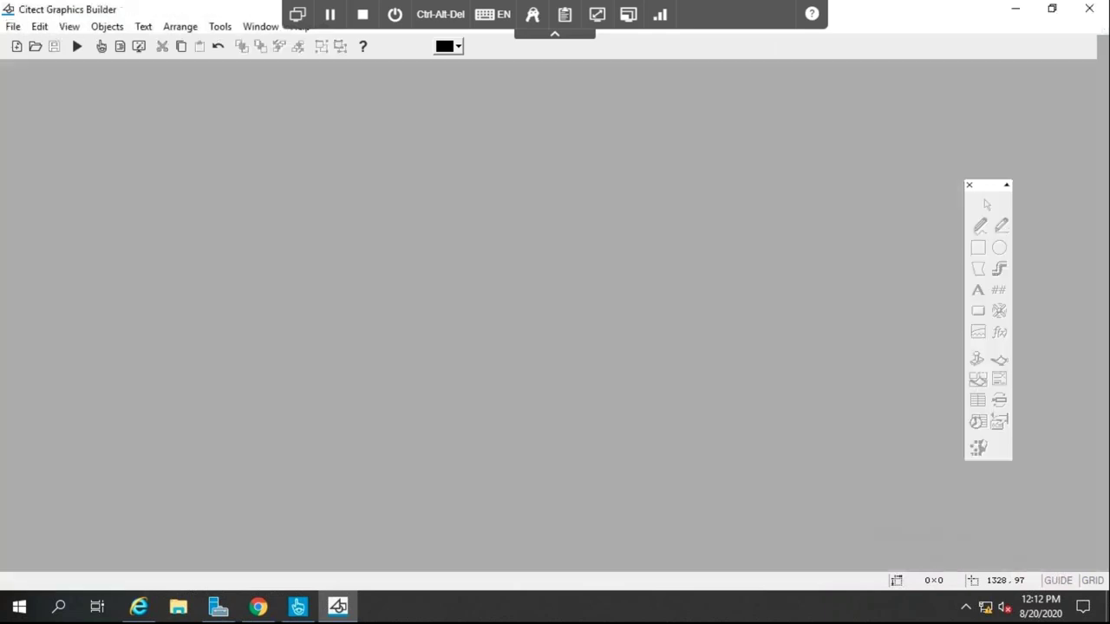
Create another page from the situational_awareness pagecontent template, using the HD1080 (1920x1080, 16:9) resolution.
left_click(13, 27)
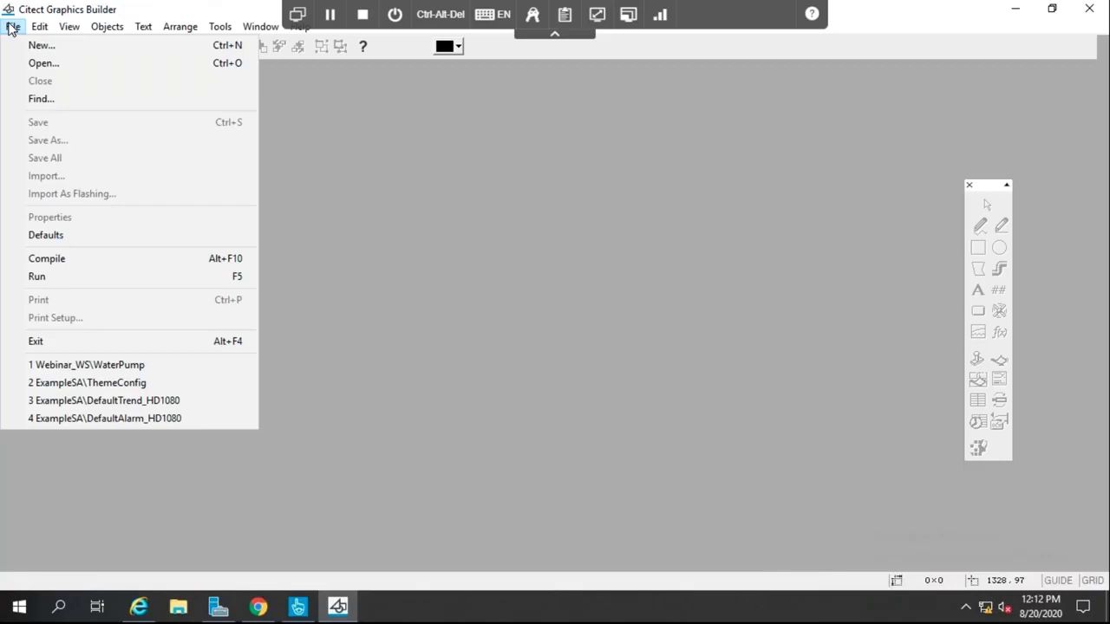
left_click(38, 49)
left_click(93, 136)
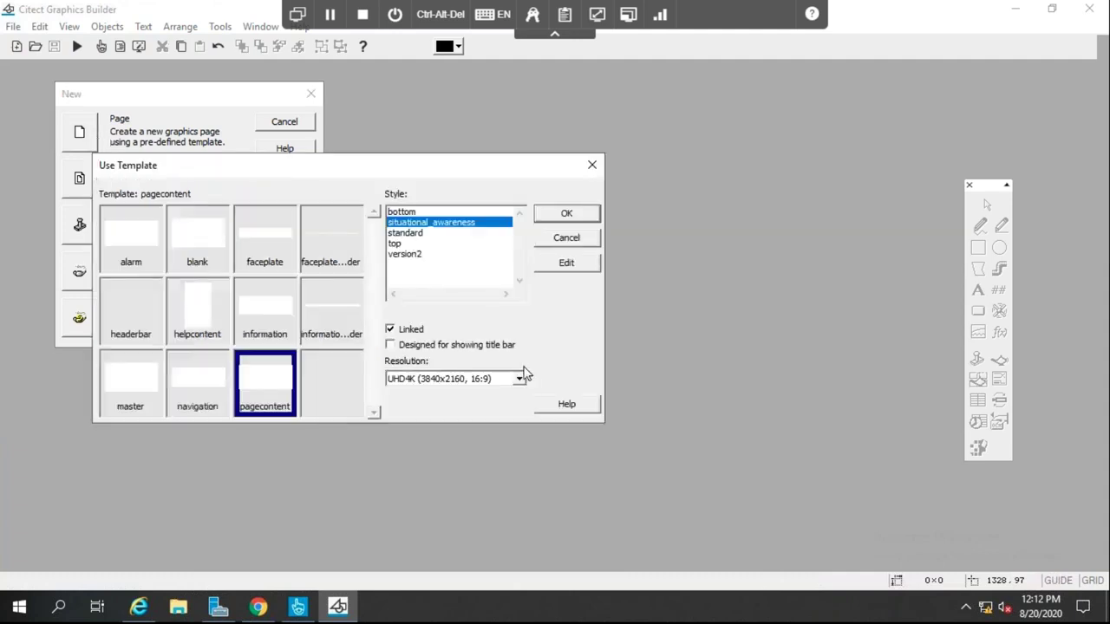
left_click(519, 379)
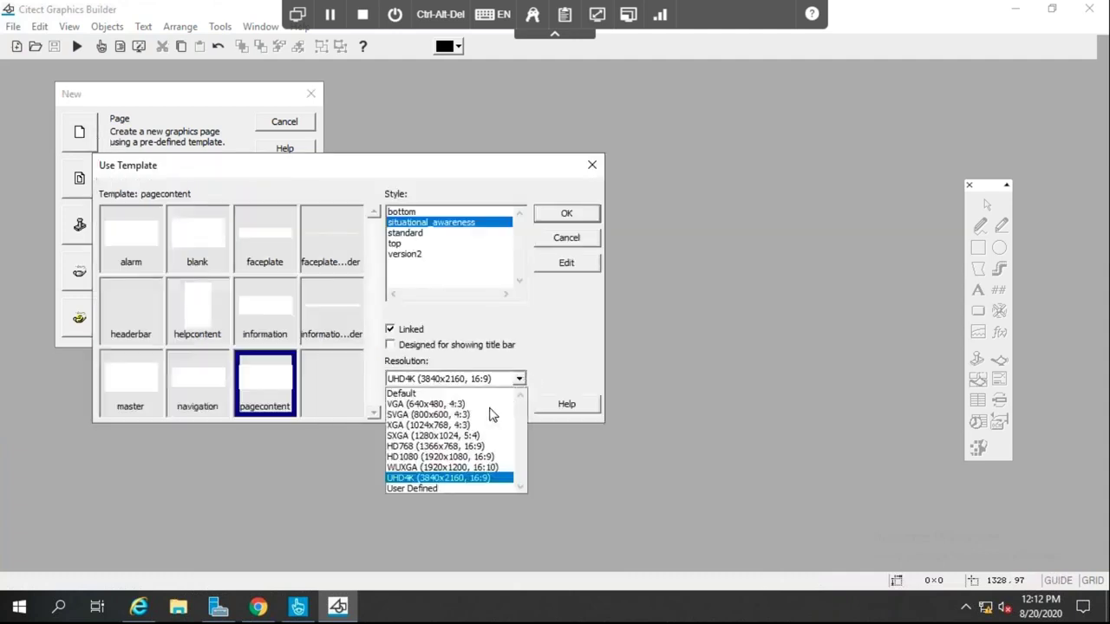
left_click(454, 458)
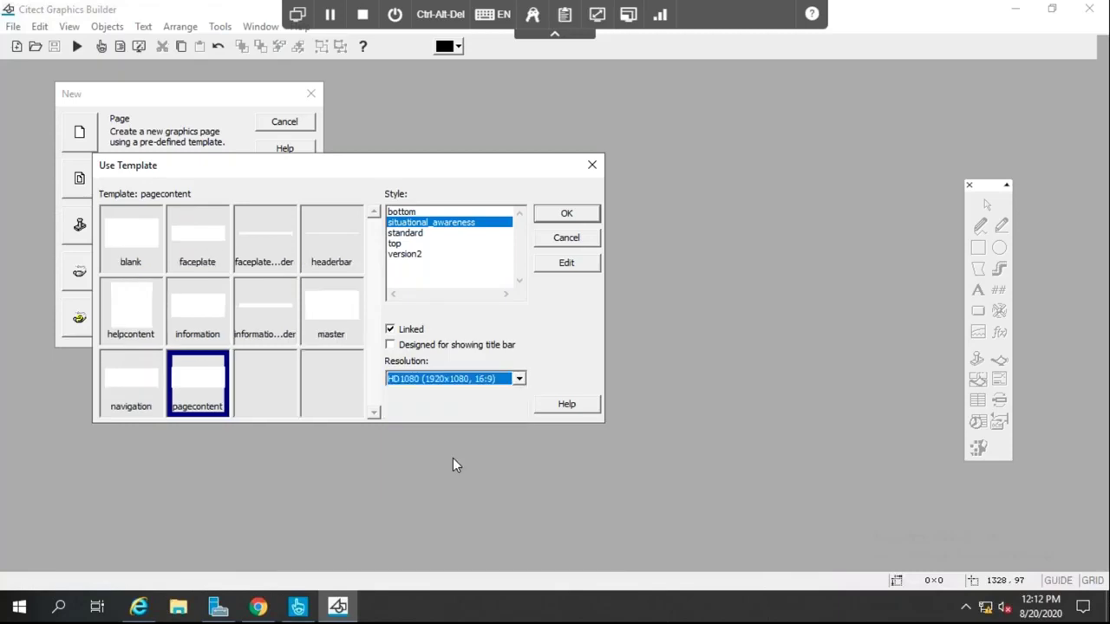
left_click(568, 217)
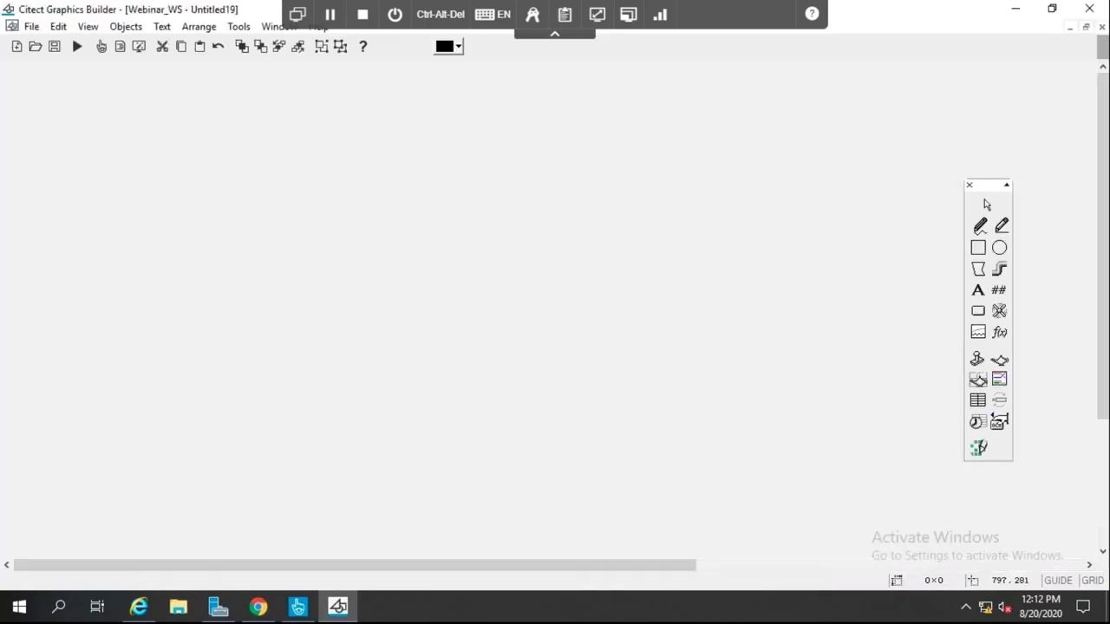
Draw a rectangle about 300 pixels high near the middle of the page and give it a corner radius of 10.
left_click(979, 247)
left_click_drag(383, 186, 563, 431)
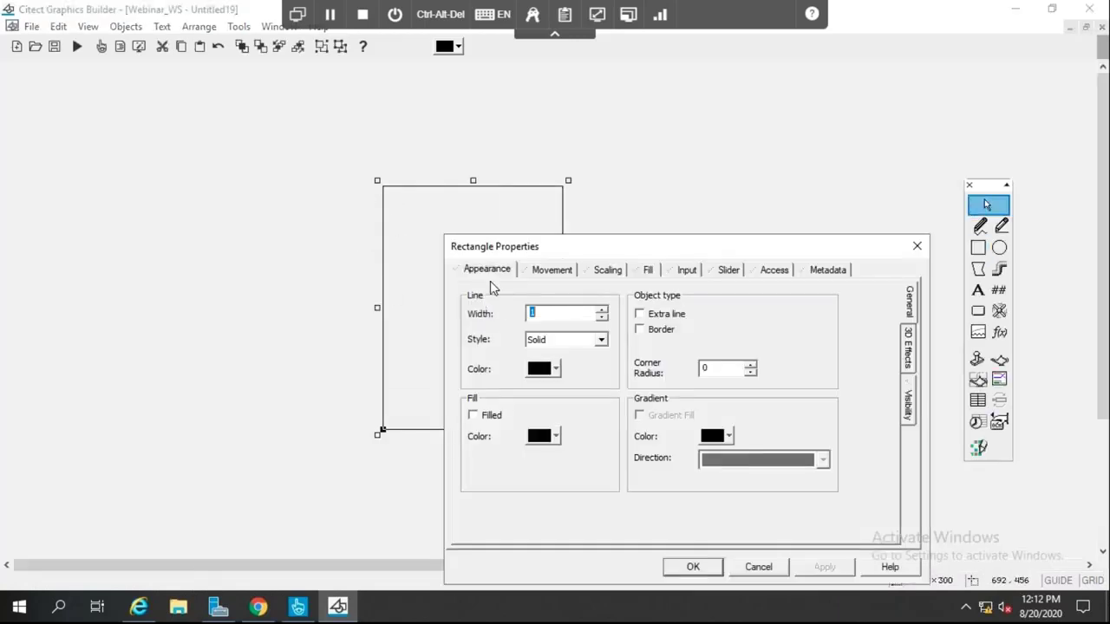
left_click(751, 365)
left_click(751, 365)
left_click(751, 365)
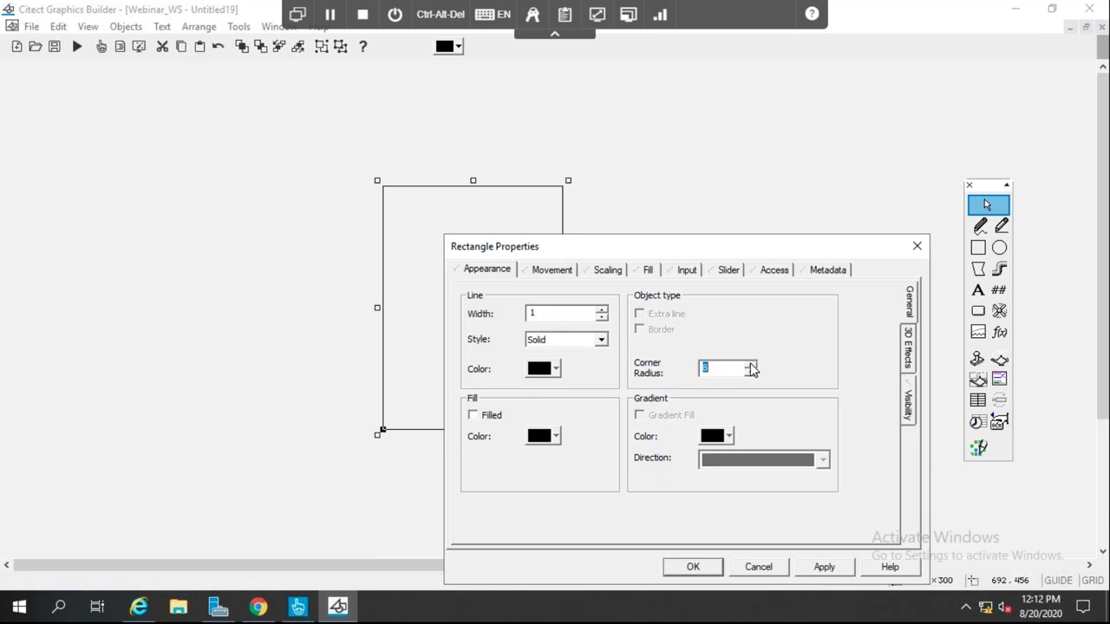
type("10")
left_click(824, 569)
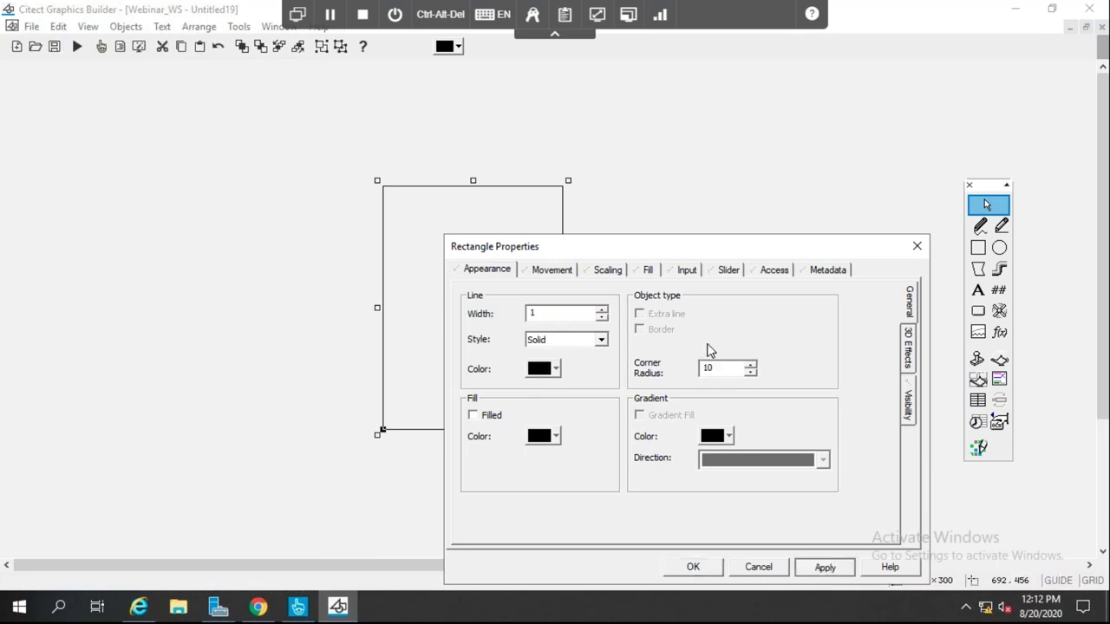
left_click(695, 566)
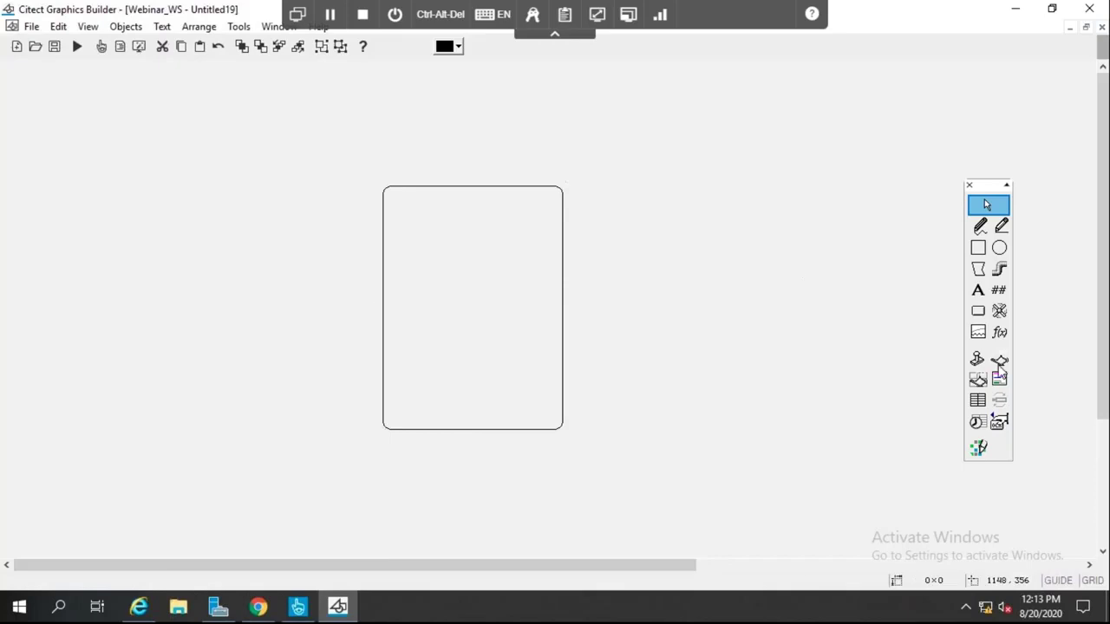
Insert the Meter composite genie from the SA_Library Composite Genies folder.
left_click(981, 382)
left_click(488, 166)
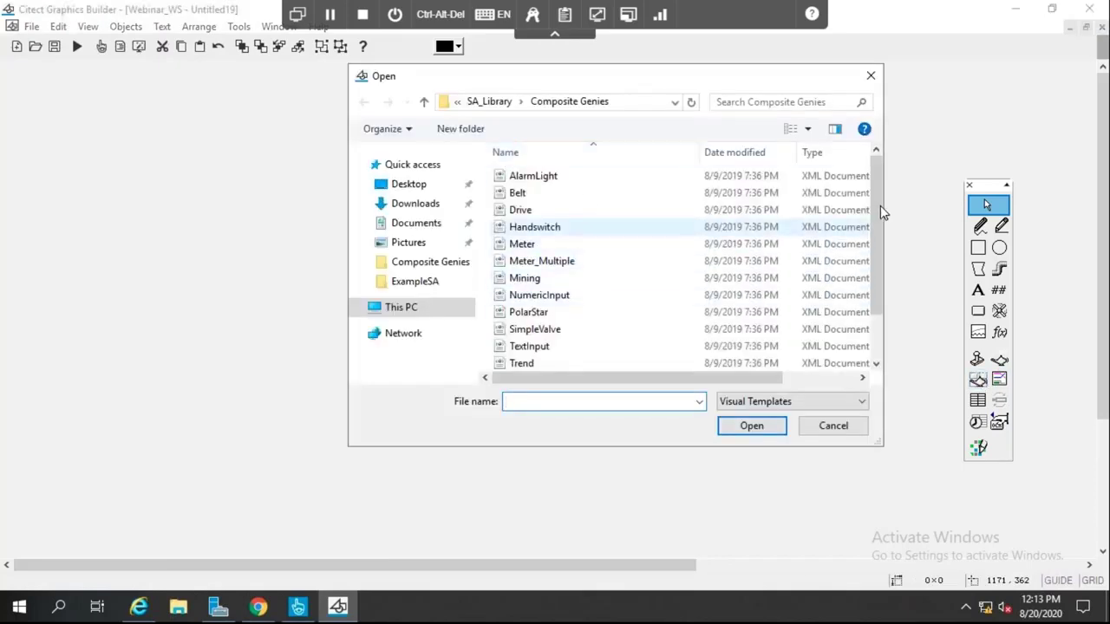
scroll(882, 260, "down", 1)
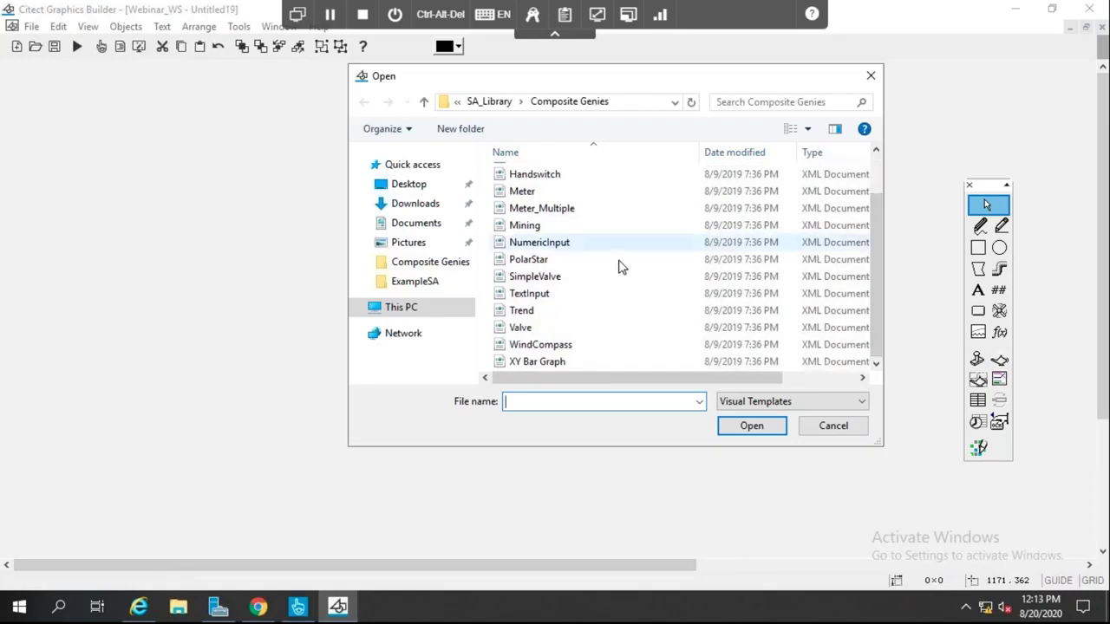
left_click(523, 191)
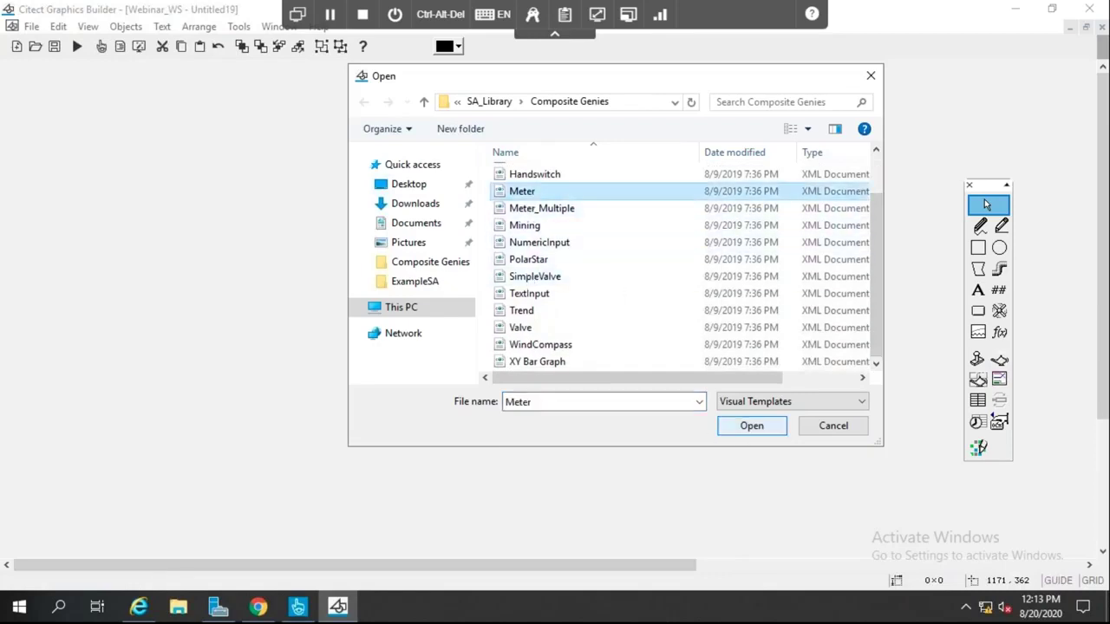
left_click(751, 426)
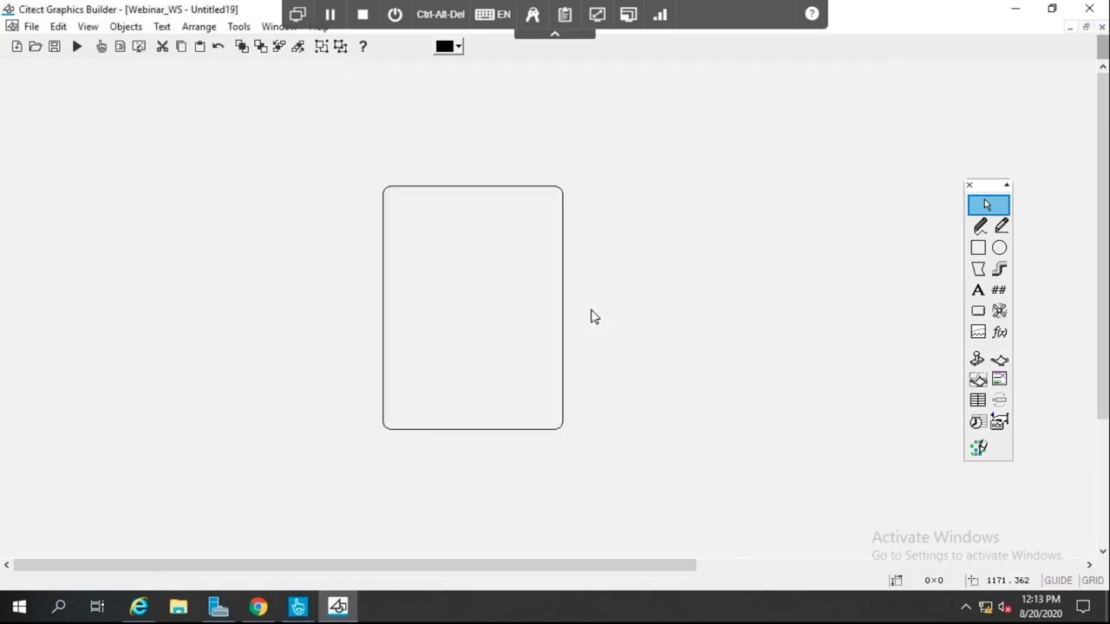
Set the meter's equipment name to WaterLevel, accept its presentation options, and place it inside the rounded rectangle.
left_click(411, 263)
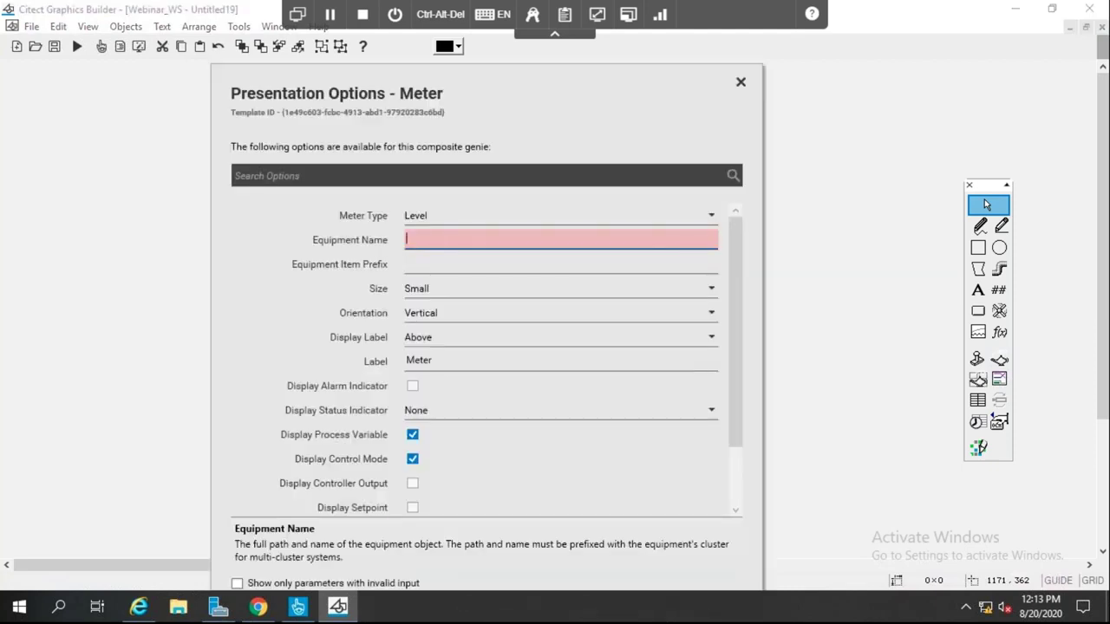
type("WaterLev")
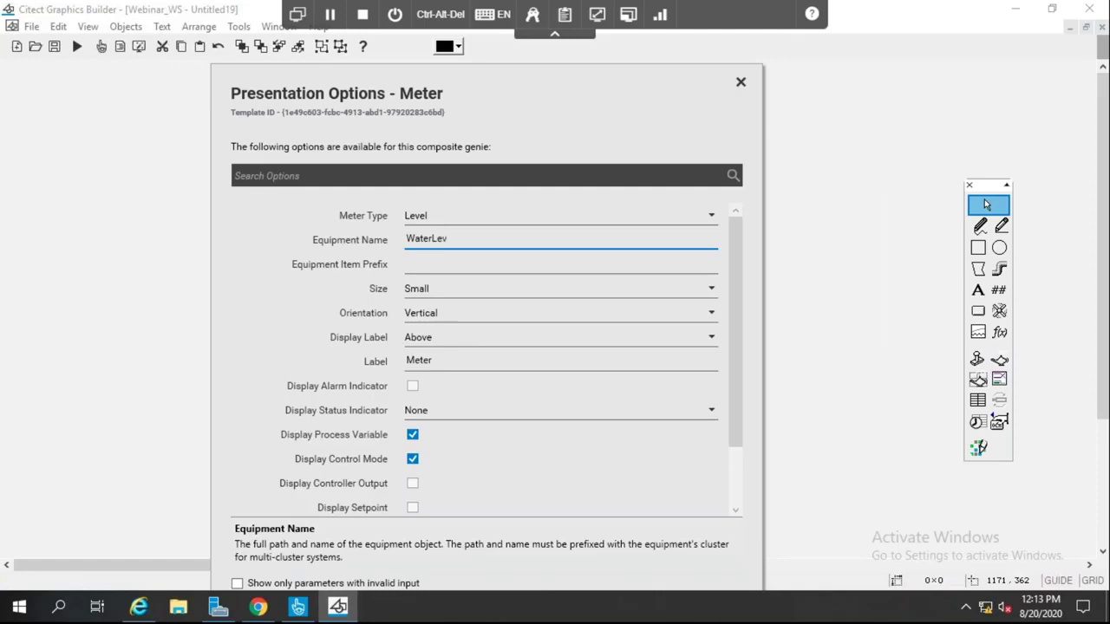
type("el")
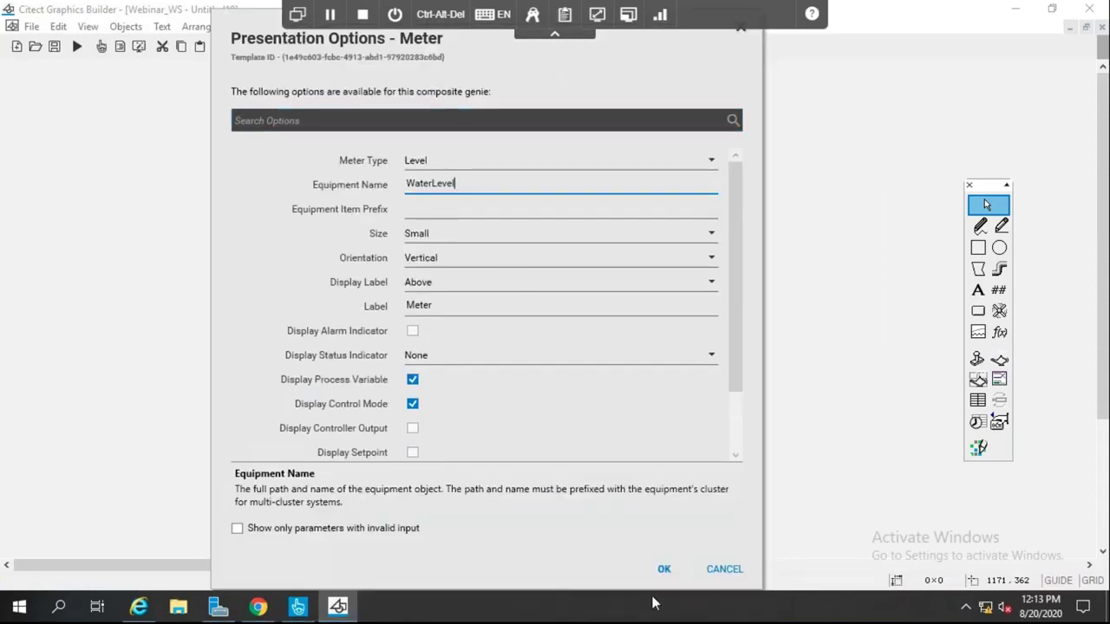
left_click(662, 570)
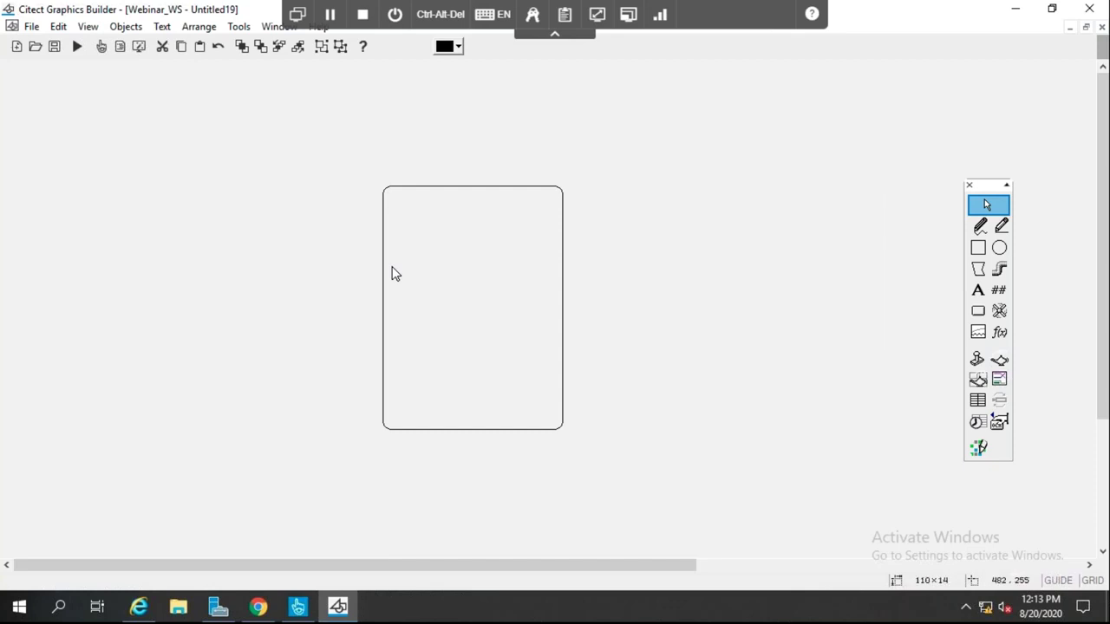
left_click_drag(180, 242, 461, 297)
left_click(936, 403)
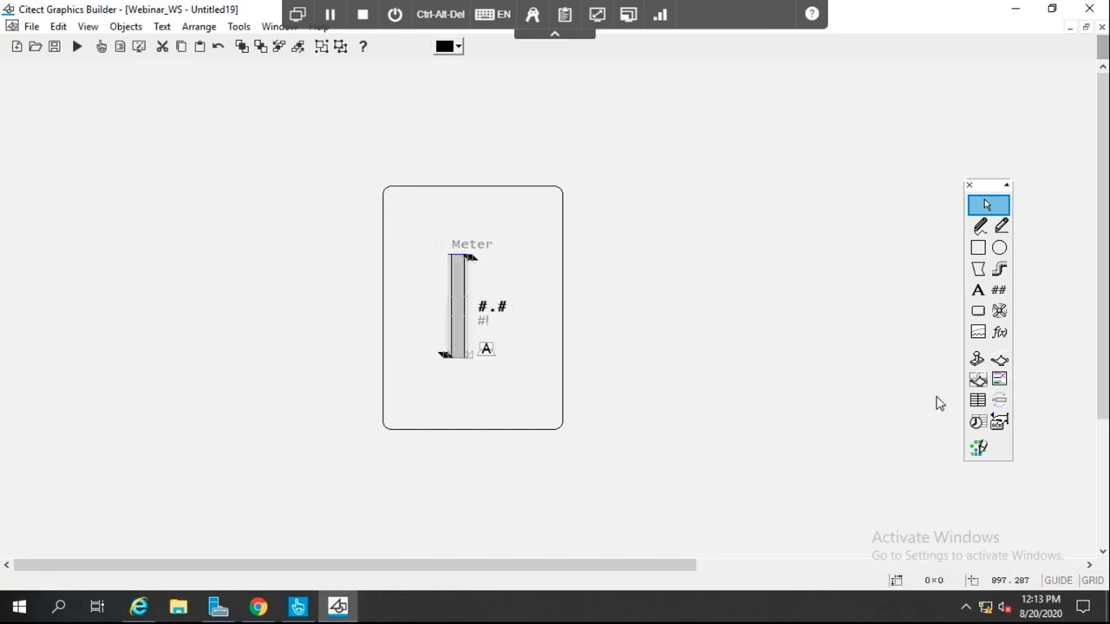
Insert the link_l genie from the sa_navigation library.
left_click(999, 359)
left_click(142, 169)
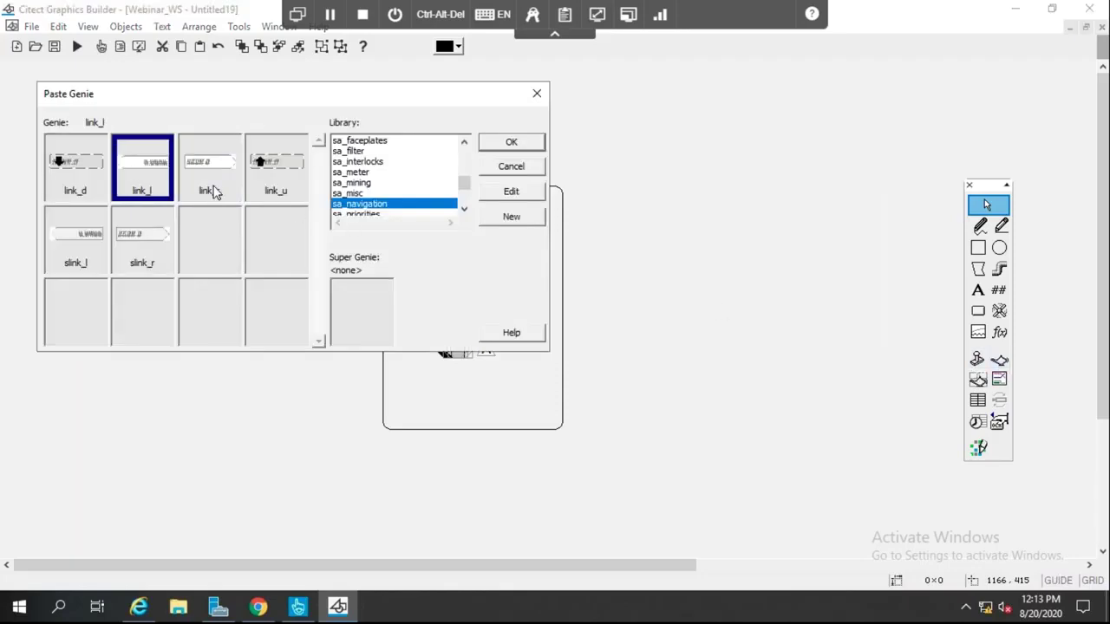
left_click(512, 145)
Give the navigation link the menu item MyPlant2.WaterPump and tooltip Water Pump, and place it just left of the rounded rectangle.
type("MyPlat")
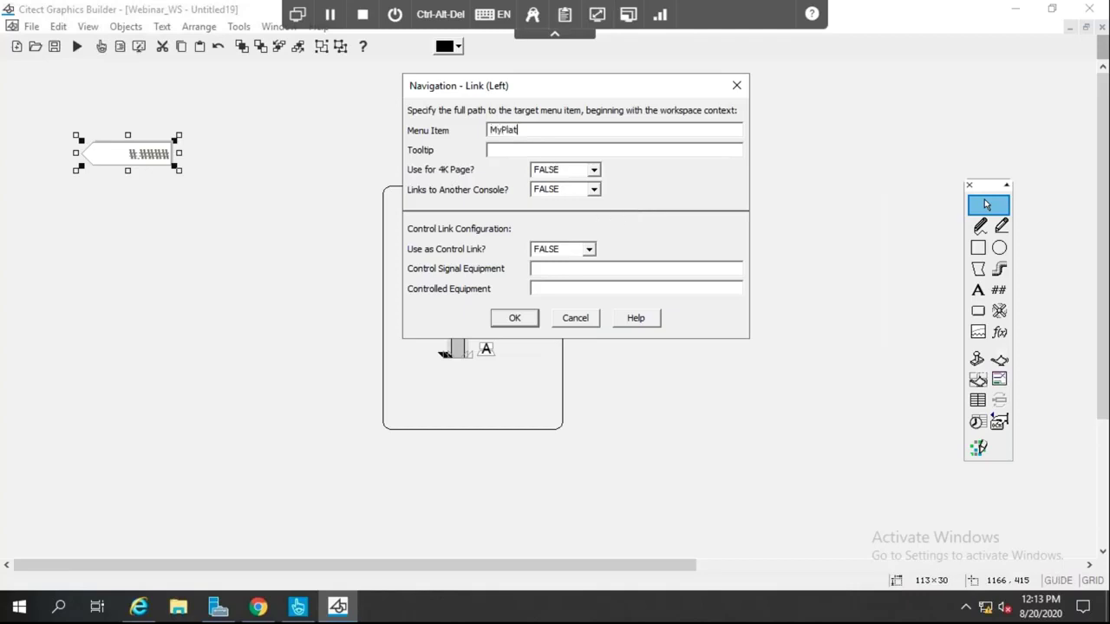
key("BackSpace")
type("nt2.WaterPump")
left_click(621, 150)
type("Water")
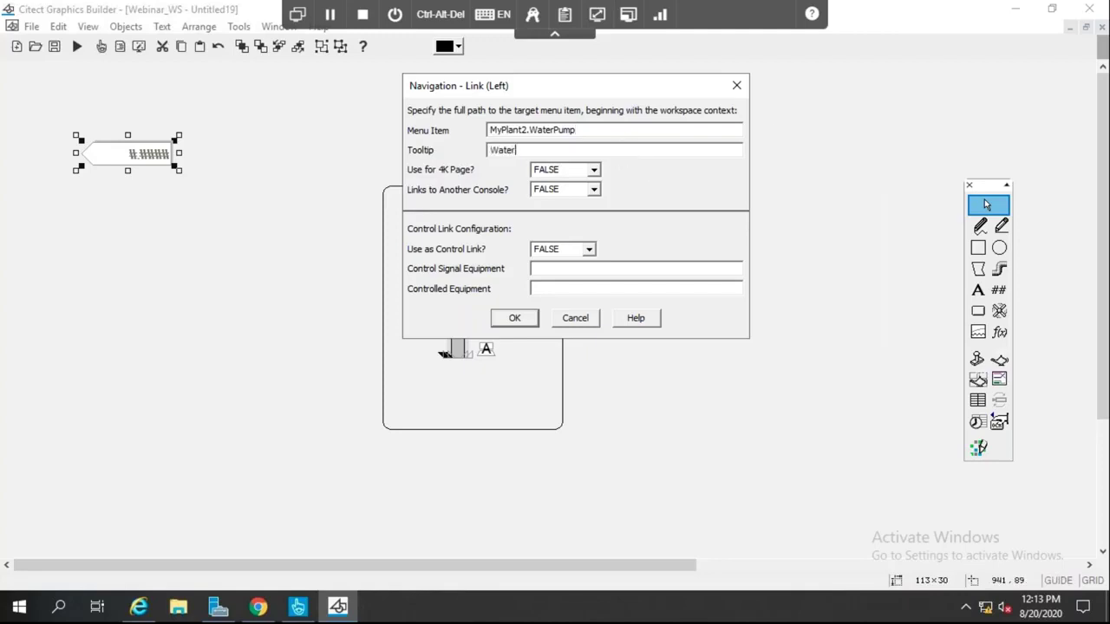
type(" Pump")
left_click(503, 319)
left_click_drag(113, 164, 296, 302)
left_click(1046, 76)
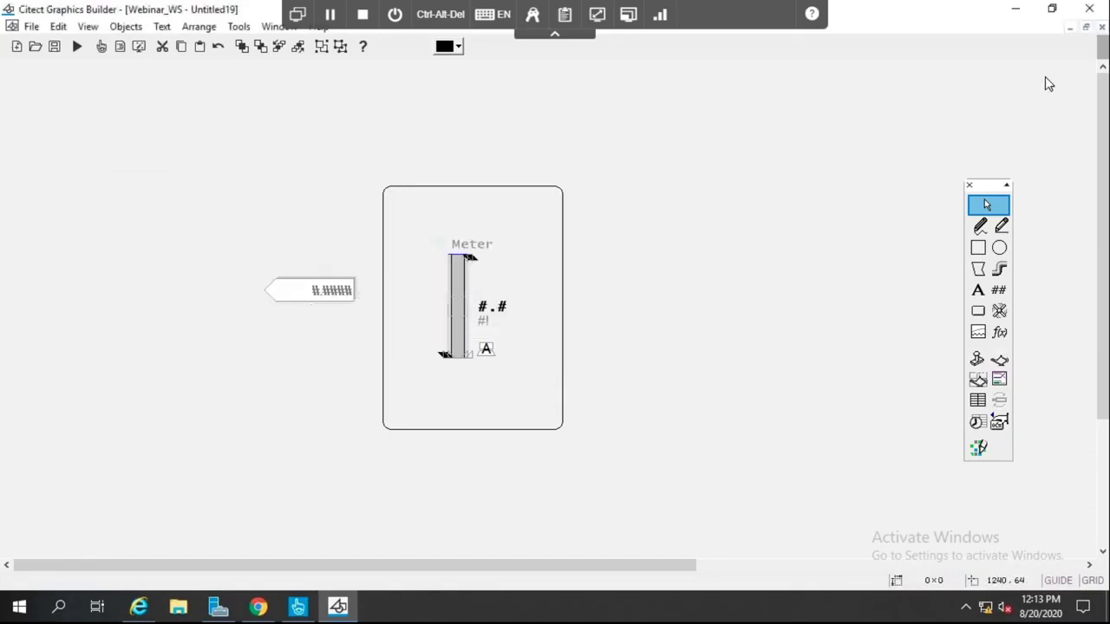
Close the page, saving it as WaterTank in the webinar_ws project.
left_click(1101, 26)
left_click(512, 360)
type("Wat")
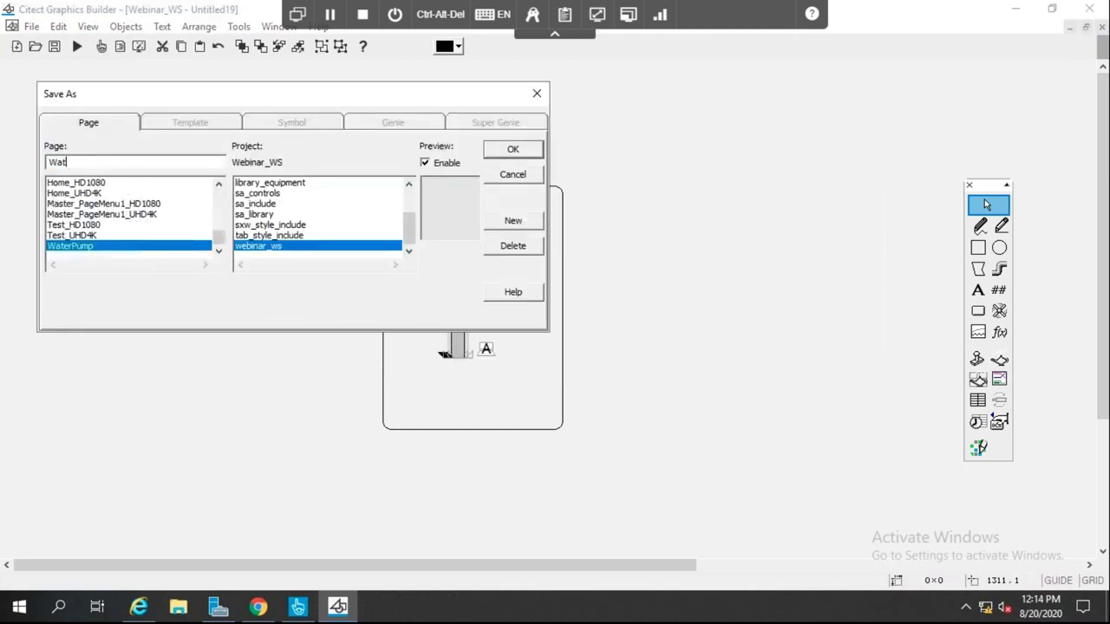
type("erTank")
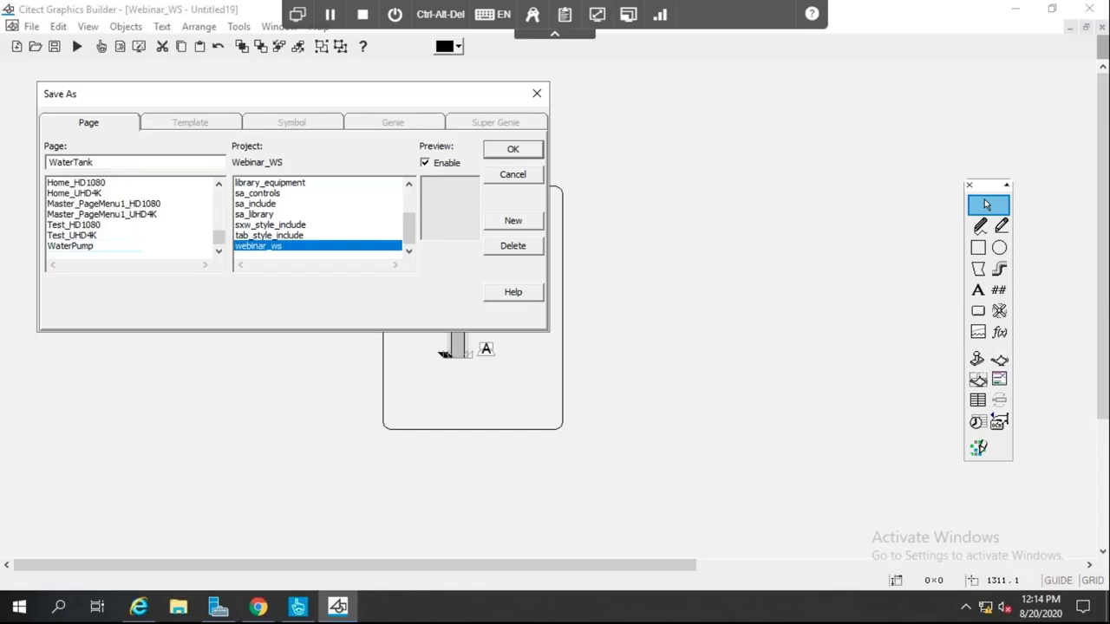
left_click(506, 149)
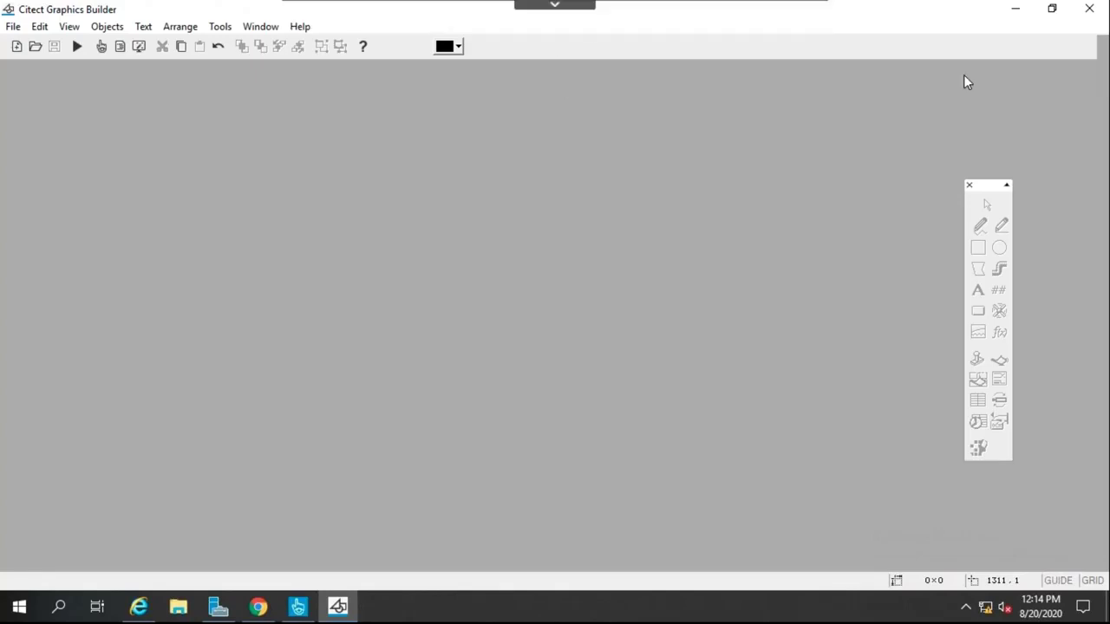
Switch to Citect Studio and open the Visualization menu configuration at the Navigation rows.
left_click(1007, 11)
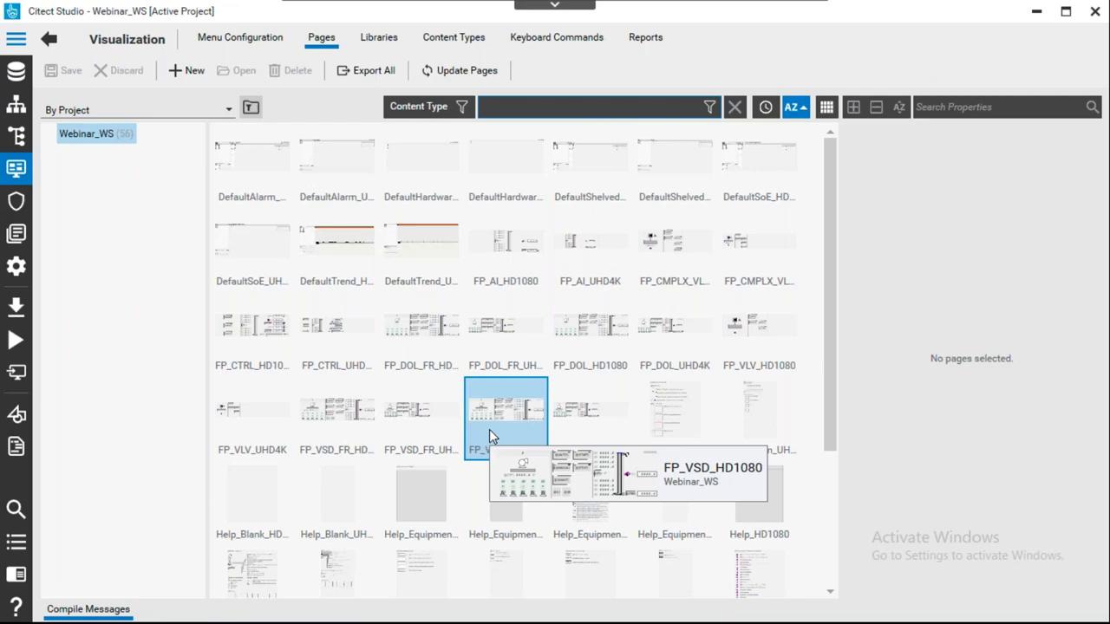
left_click(245, 50)
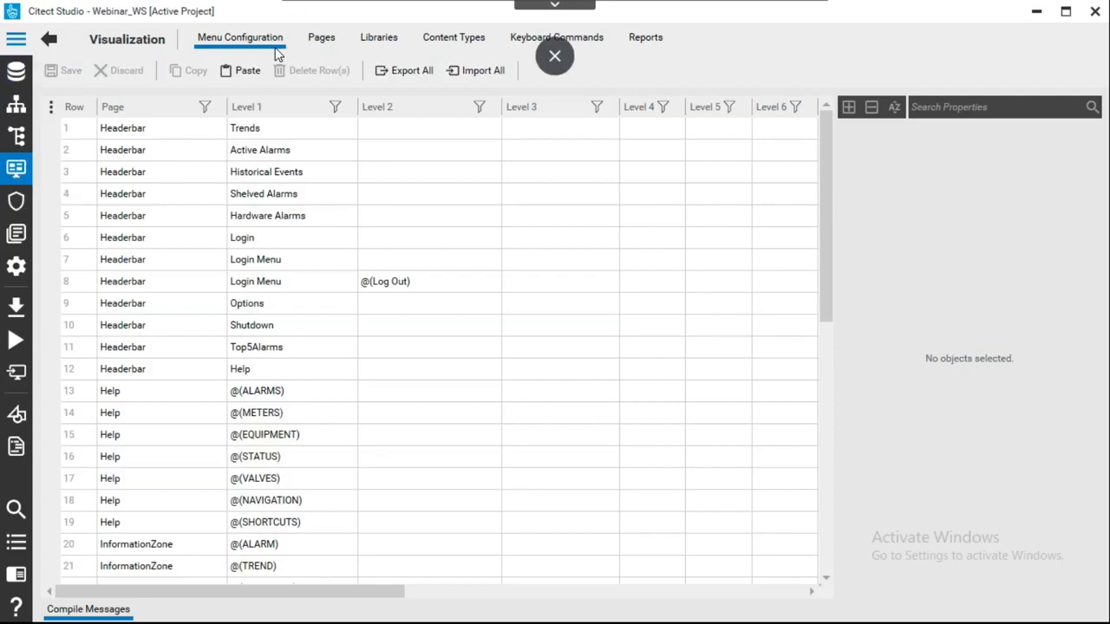
scroll(548, 208, "down", 4)
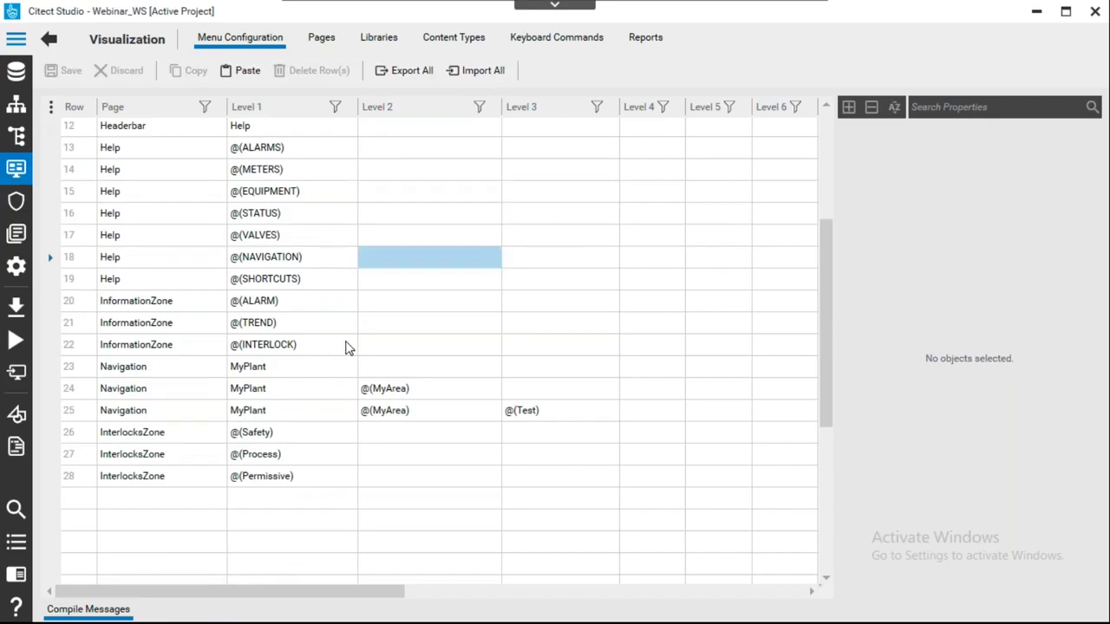
Rename the Level 1 entry to MyPlant1 in the three Navigation rows, 23 to 25.
left_click(292, 373)
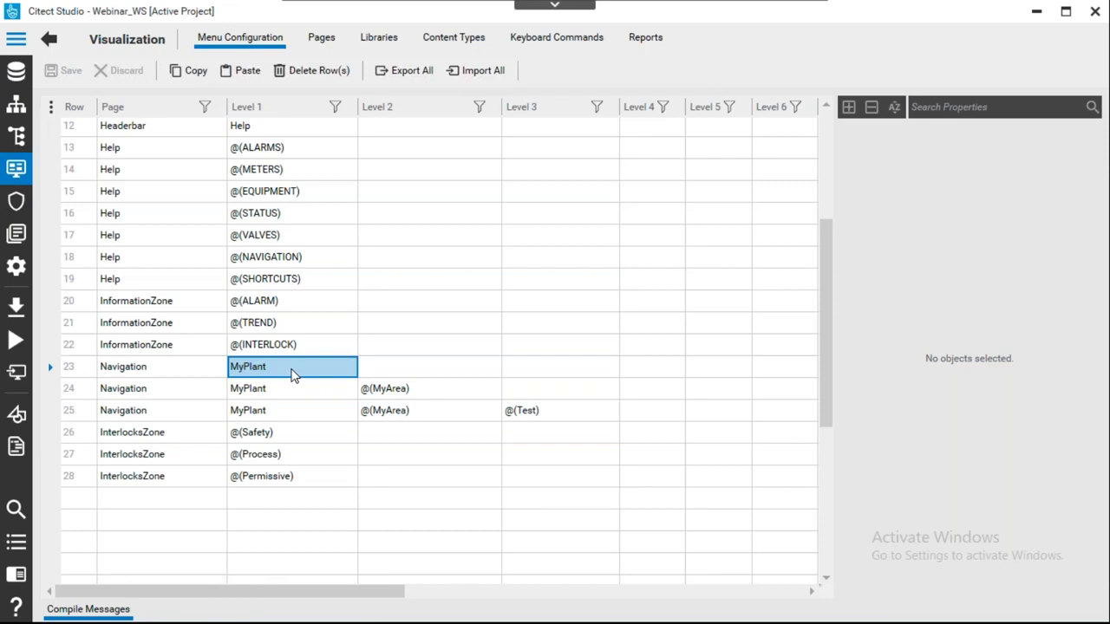
left_click(276, 371)
left_click(275, 372)
type("1")
left_click(280, 393)
left_click(280, 393)
left_click(279, 393)
type("1")
left_click(281, 410)
left_click(281, 410)
left_click(281, 410)
type("1")
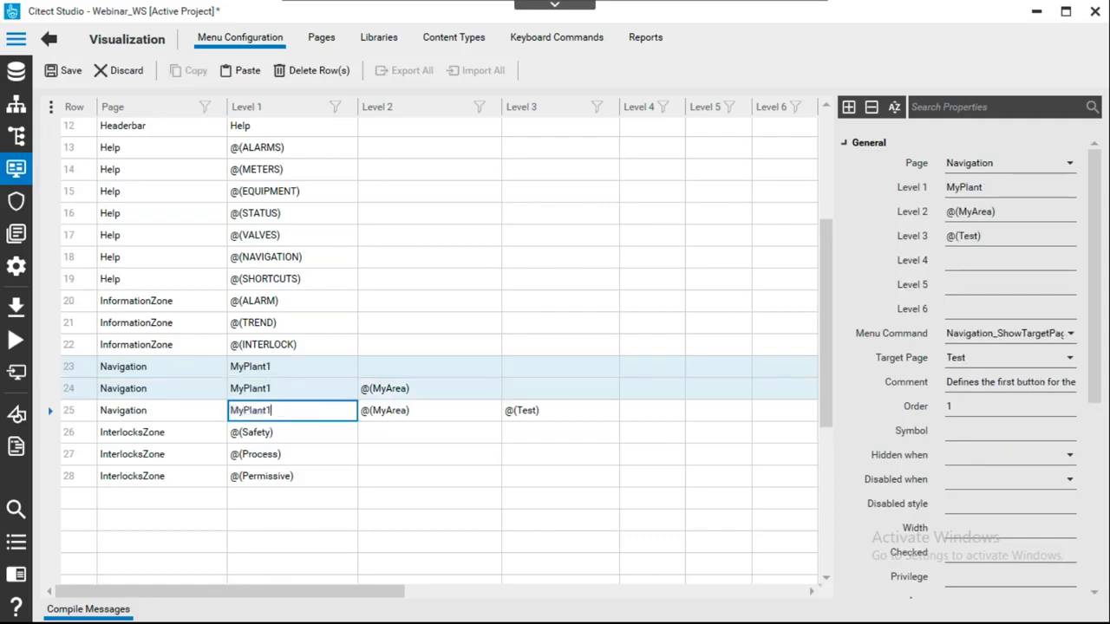
left_click(104, 520)
Copy Navigation row 25 with the @(Test) entry into the first empty row below the table entries.
left_click(43, 413)
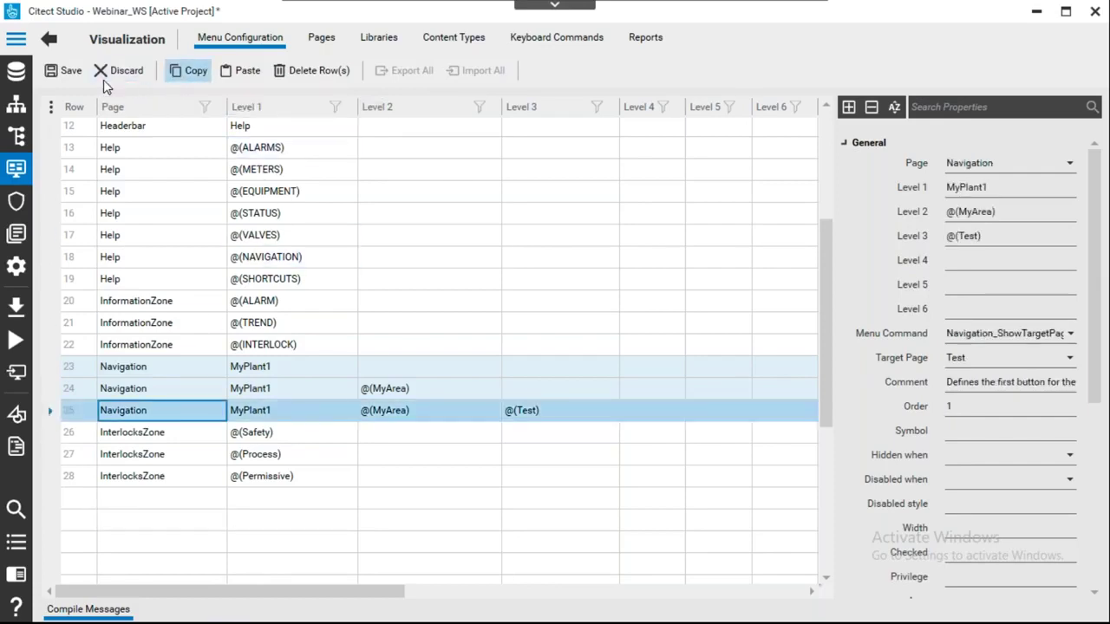
left_click(188, 78)
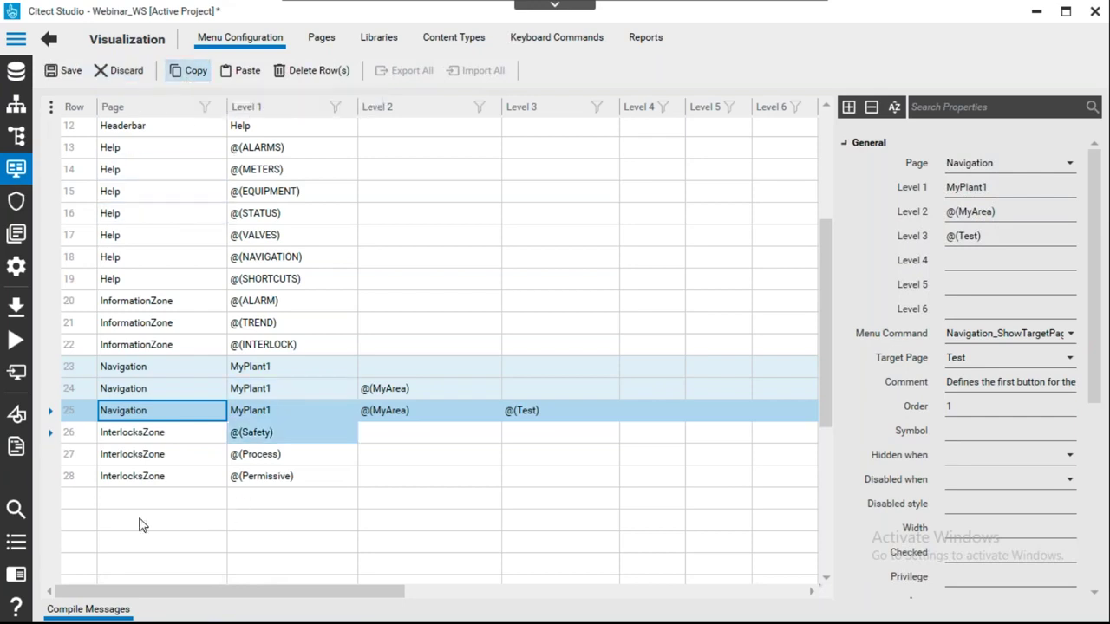
left_click(50, 501)
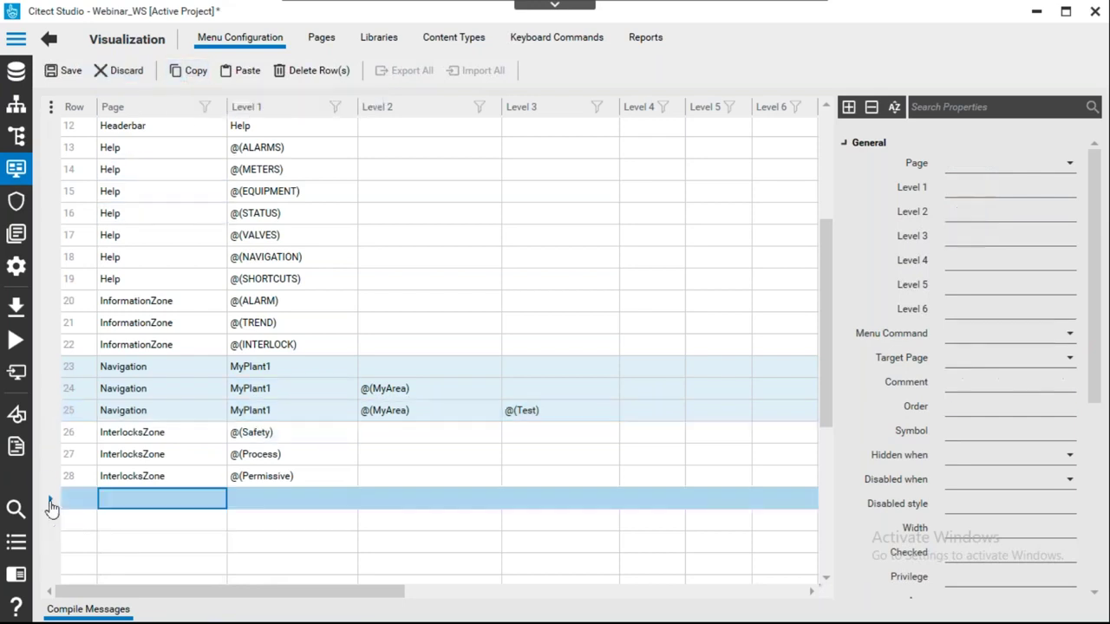
left_click(245, 72)
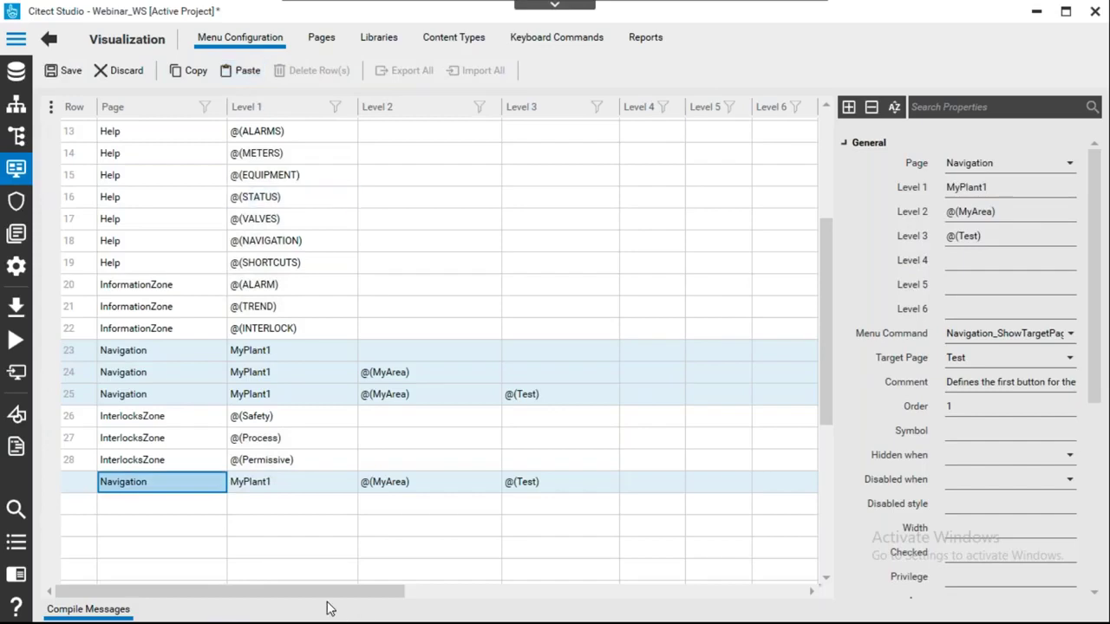
In the pasted Navigation row, set Level 1 to MyPlant2 and Level 2 to WaterPump, and clear Level 3.
left_click(298, 483)
left_click(299, 482)
left_click(299, 482)
key("BackSpace")
type("2")
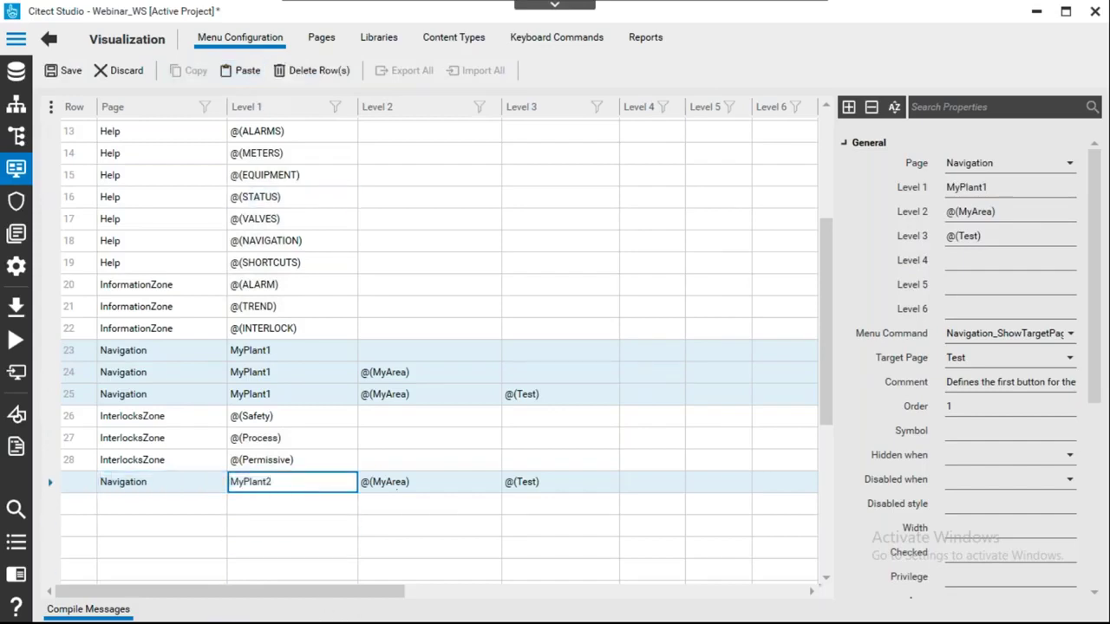
left_click(425, 488)
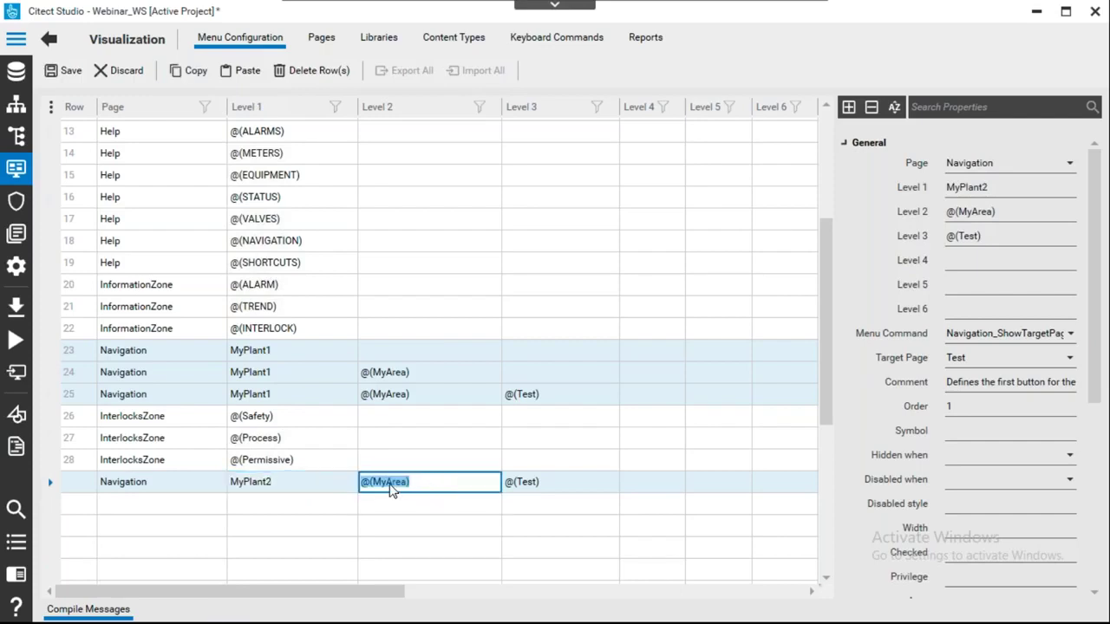
type("My")
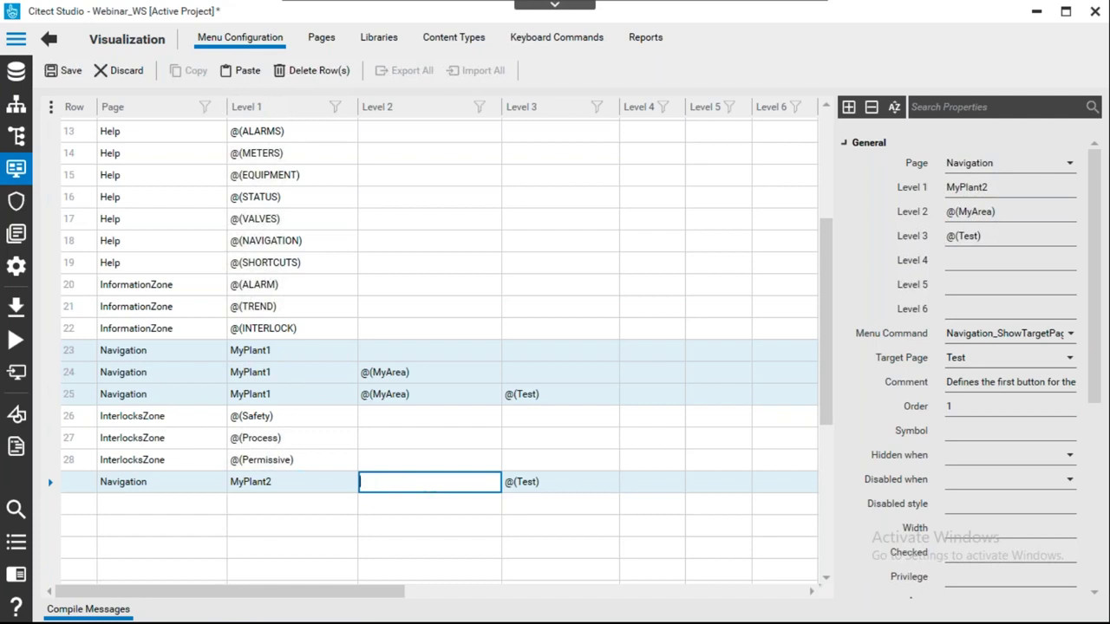
type("Pump")
left_click(553, 490)
key("Delete")
left_click(562, 548)
Set the target page of the new MyPlant2 row to WaterPump.
left_click_drag(384, 599, 664, 587)
left_click(262, 487)
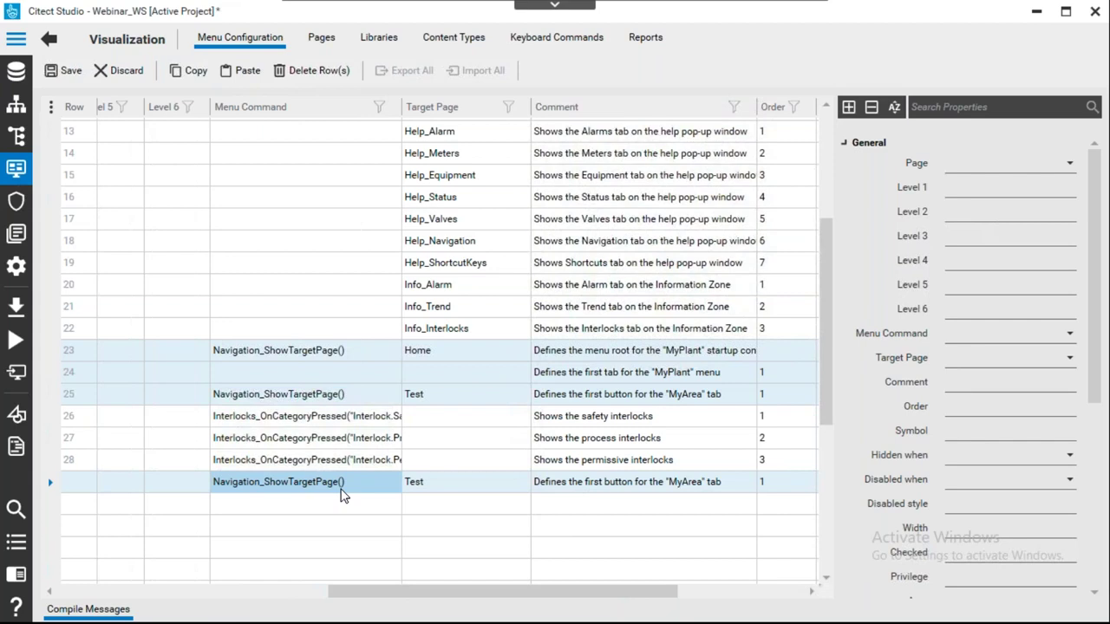
left_click(441, 490)
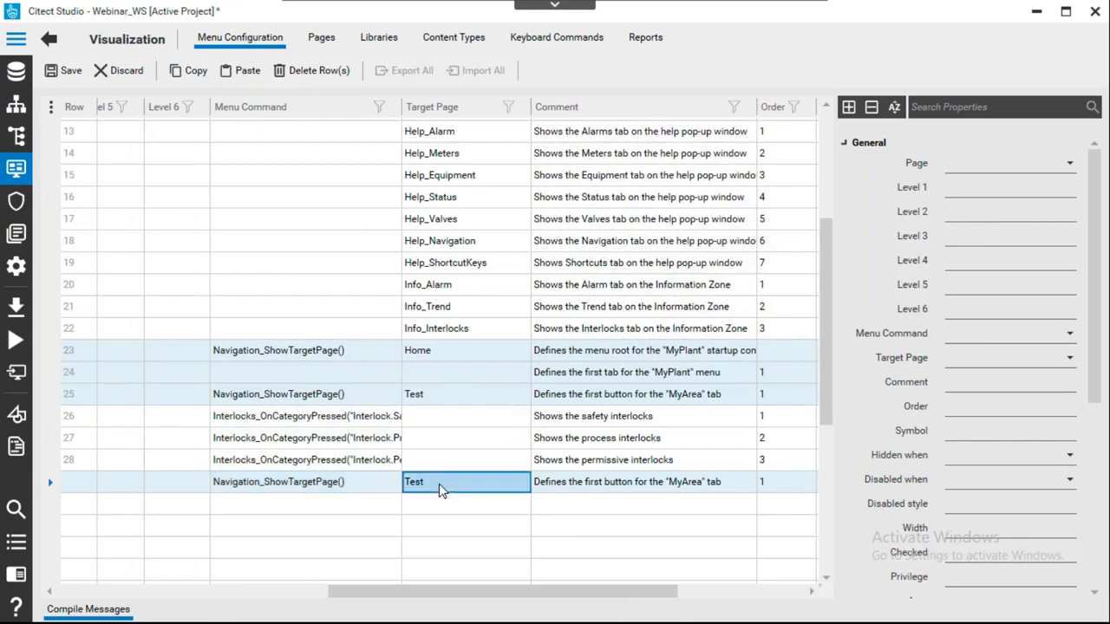
left_click(440, 490)
type("WaterPump")
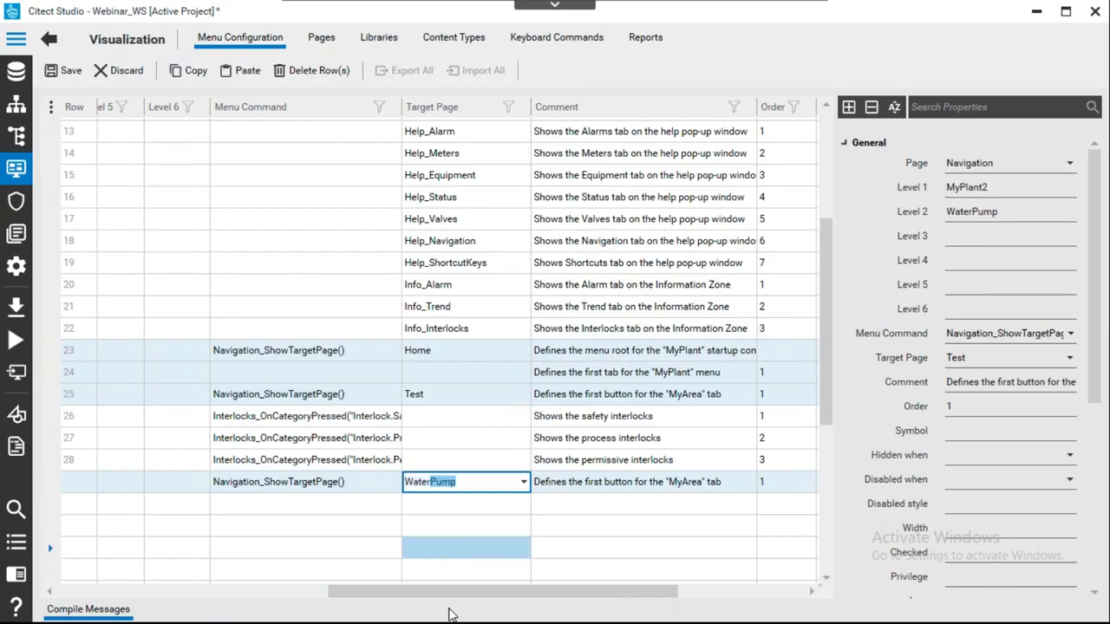
left_click(444, 548)
Duplicate the MyPlant2 WaterPump row into the next empty row.
left_click_drag(384, 599, 53, 492)
left_click(54, 491)
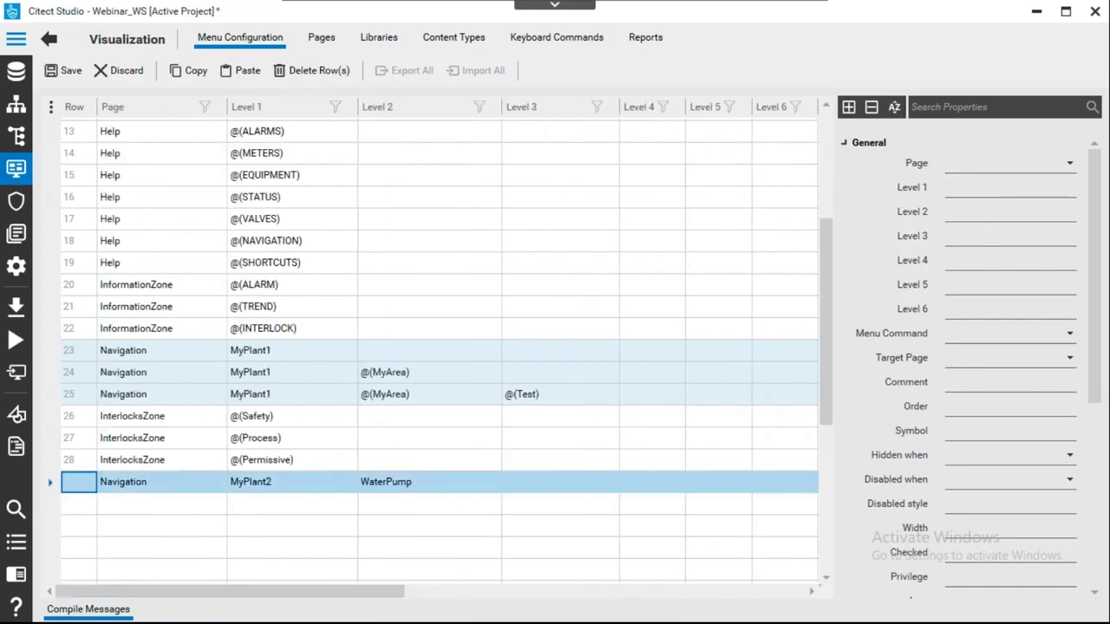
left_click(198, 76)
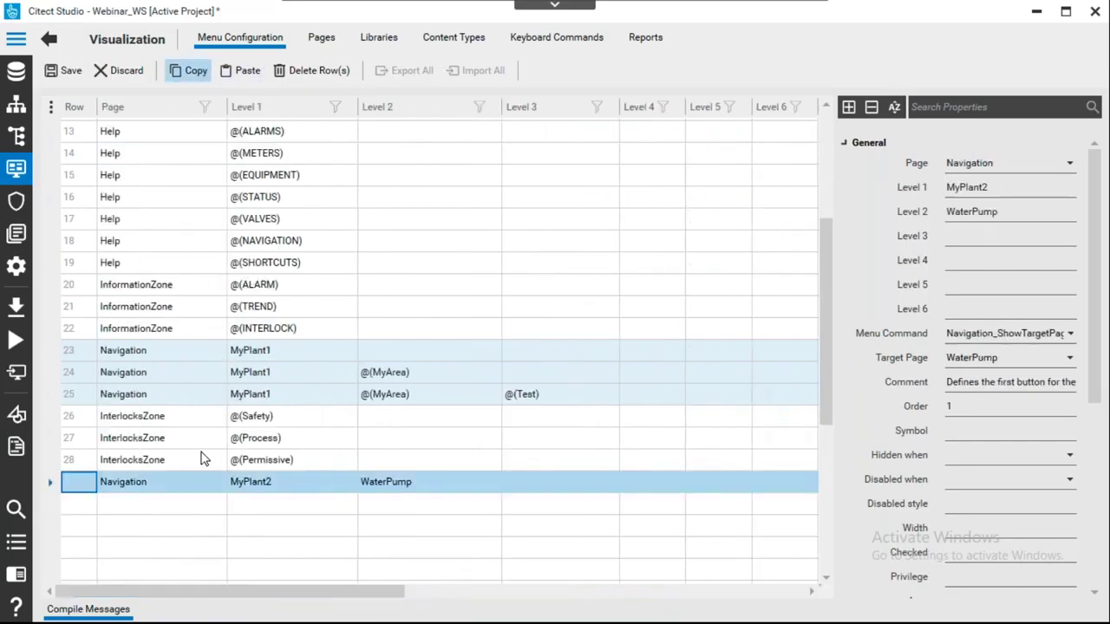
left_click(52, 504)
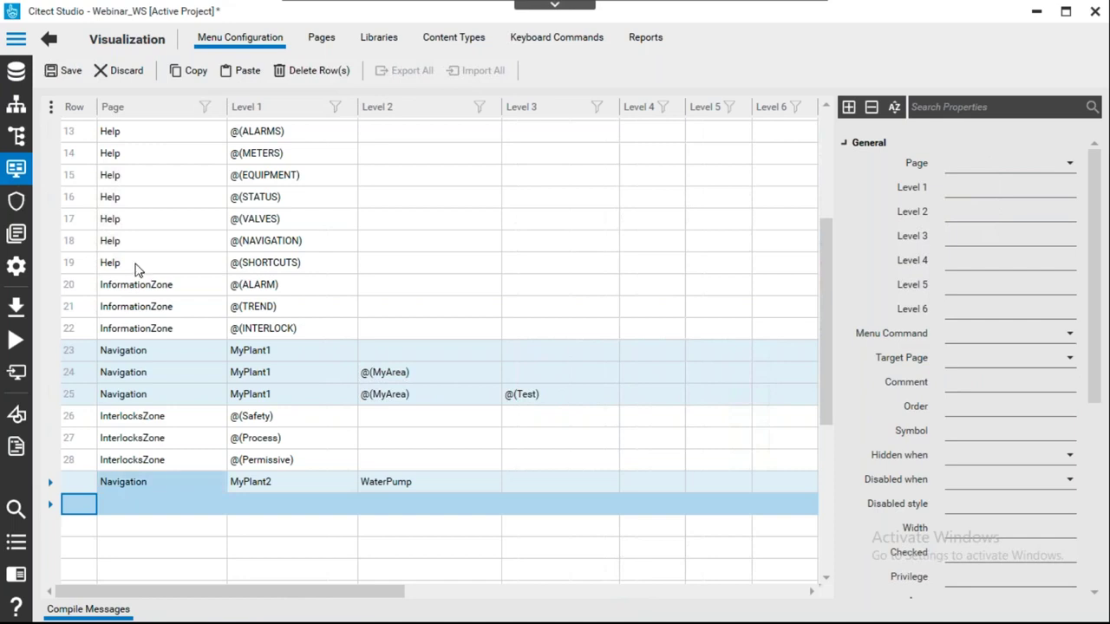
left_click(241, 70)
Set Level 2 of the duplicated MyPlant2 row to WaterTank.
left_click(421, 518)
left_click(421, 518)
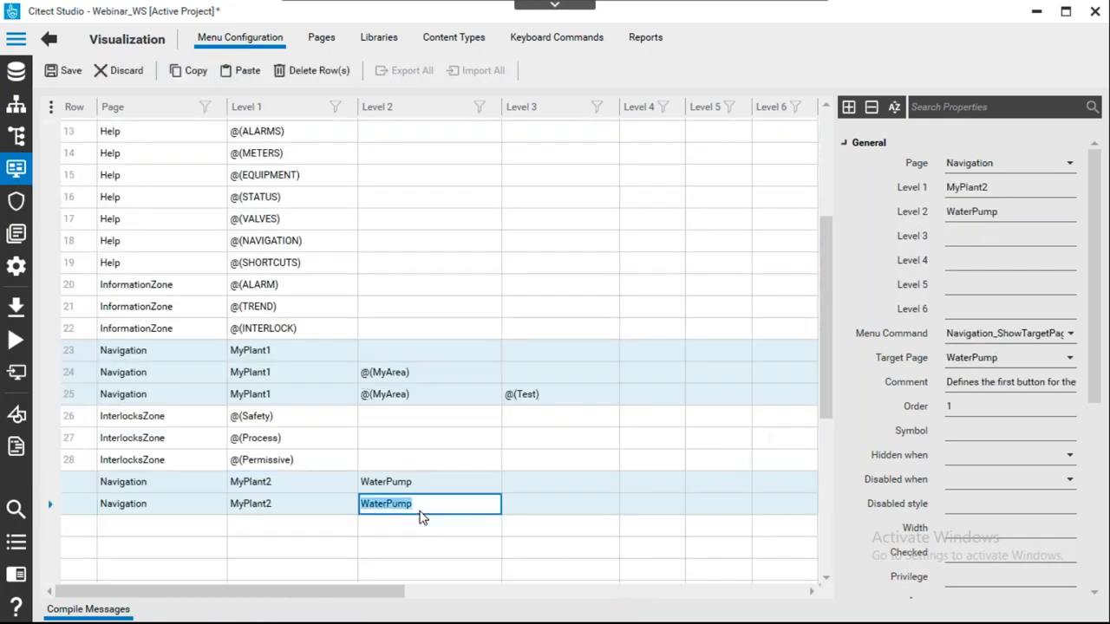
type("Wat")
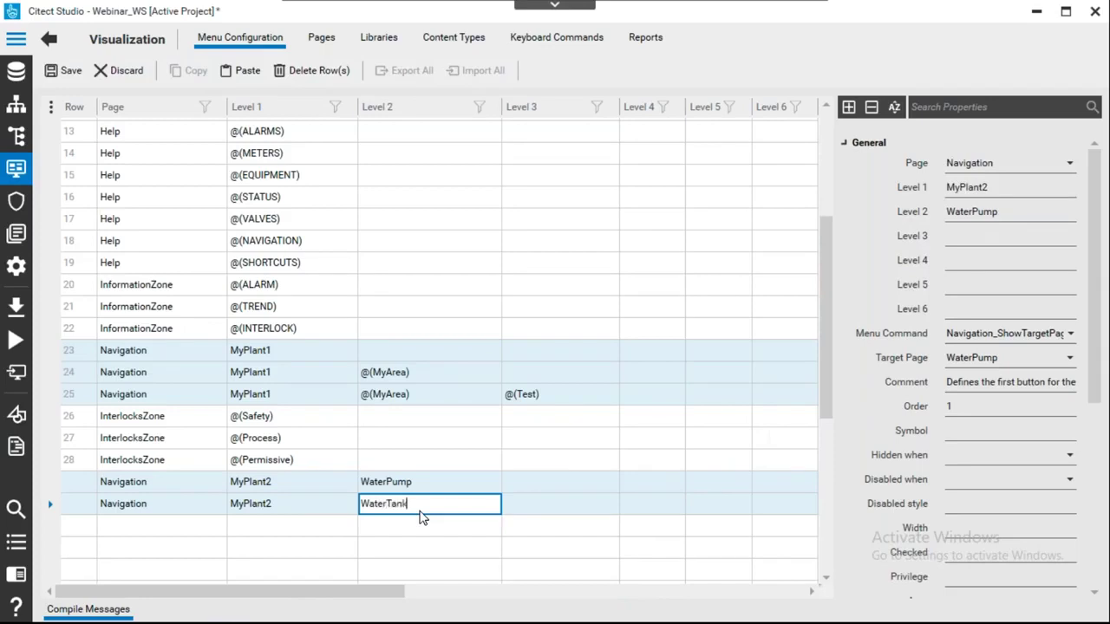
Set the target page of the MyPlant2 WaterTank row to WaterTank and save the menu configuration.
left_click_drag(300, 593, 627, 605)
left_click(297, 513)
left_click(295, 514)
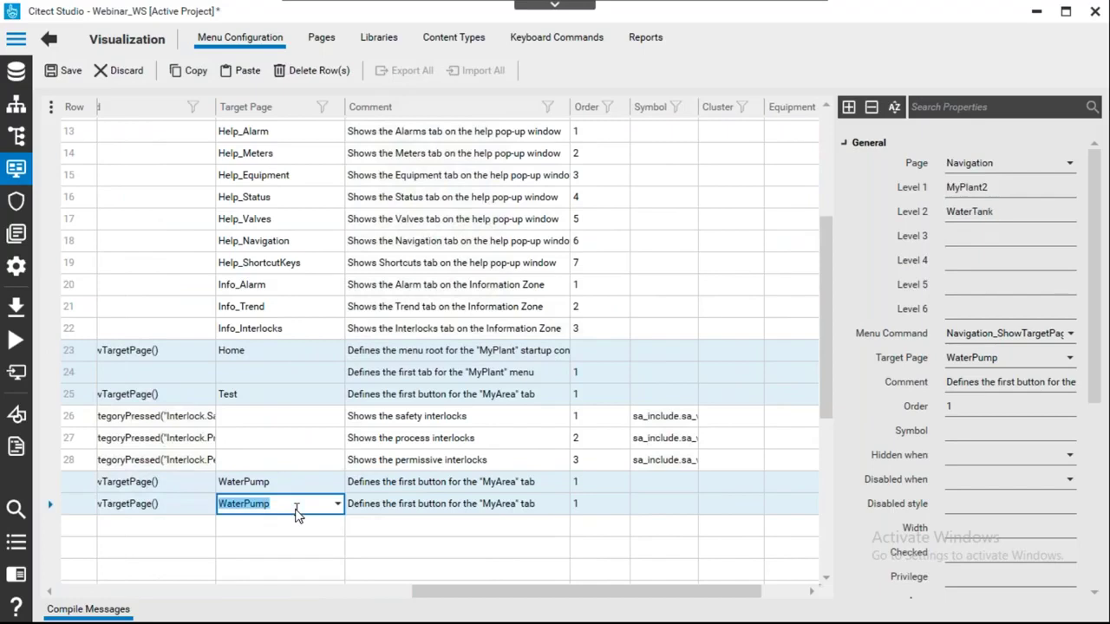
type("WaterTank")
left_click(298, 569)
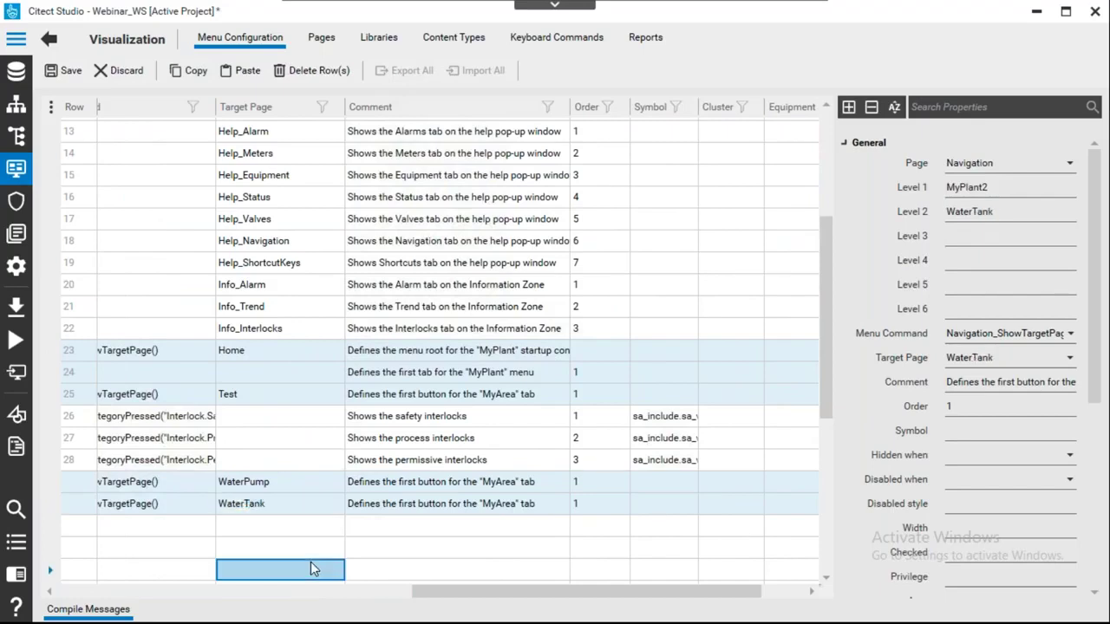
left_click(240, 595)
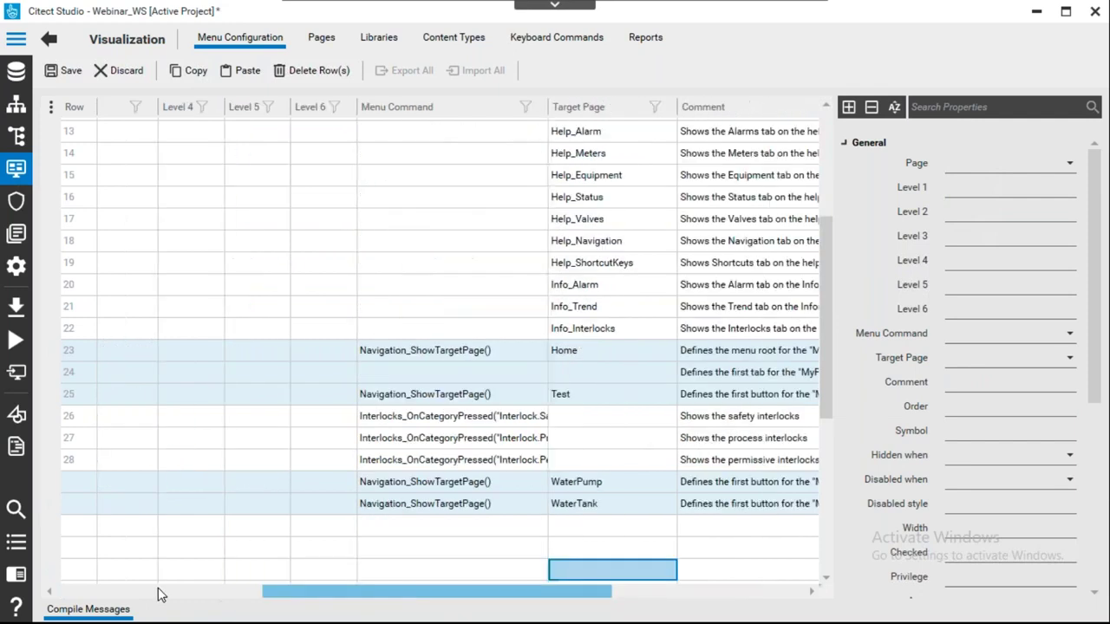
left_click(70, 74)
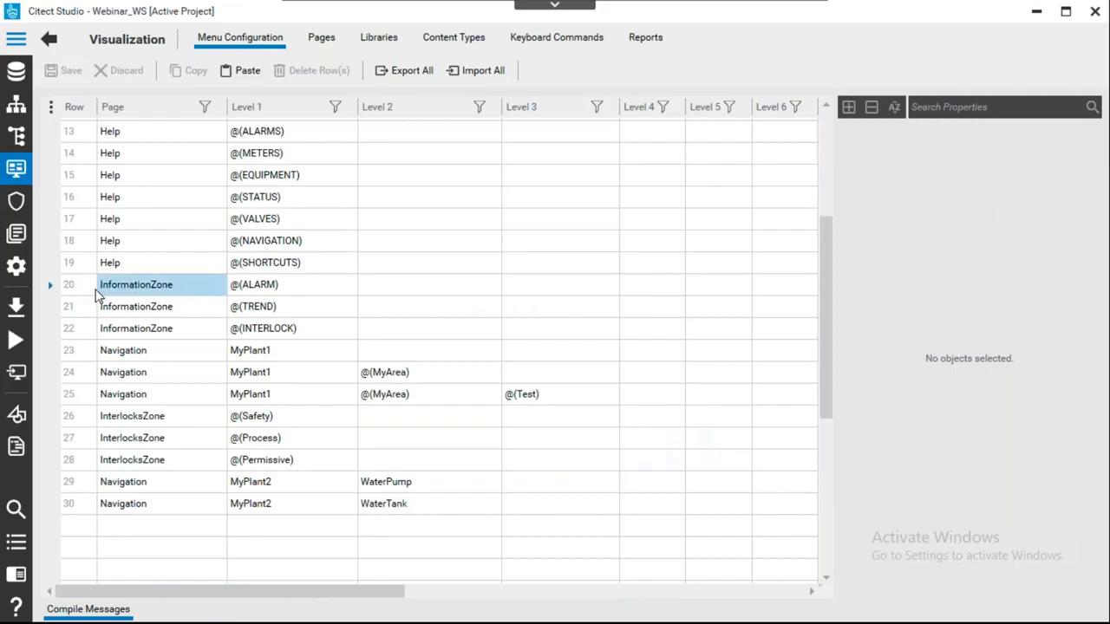
Run the Webinar_WS project and agree to launch the Computer Setup Wizard.
left_click(15, 341)
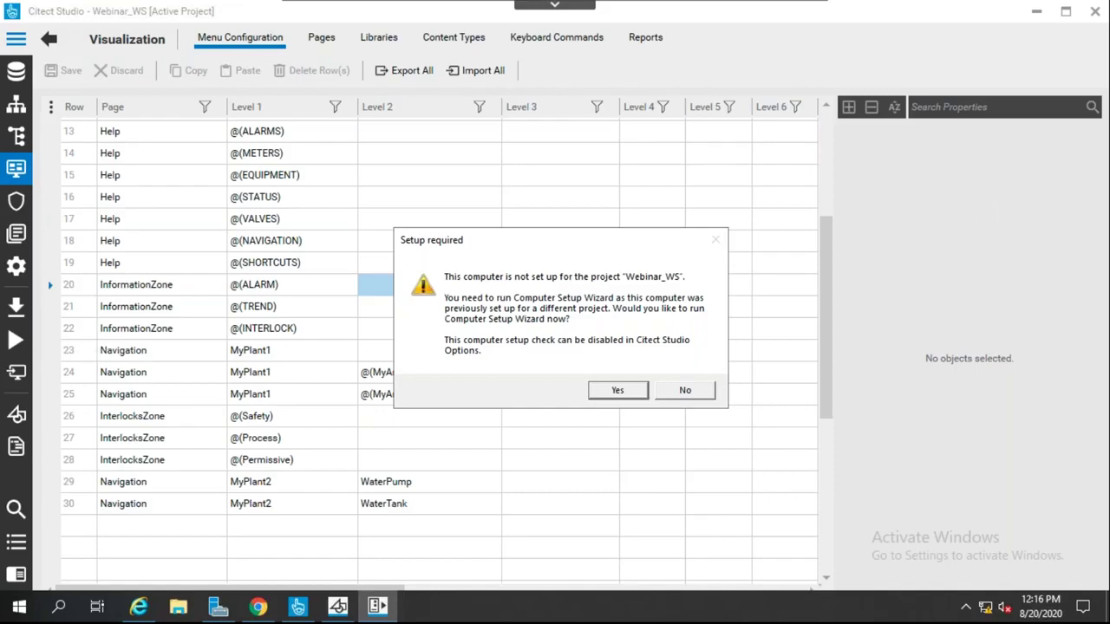
left_click(617, 392)
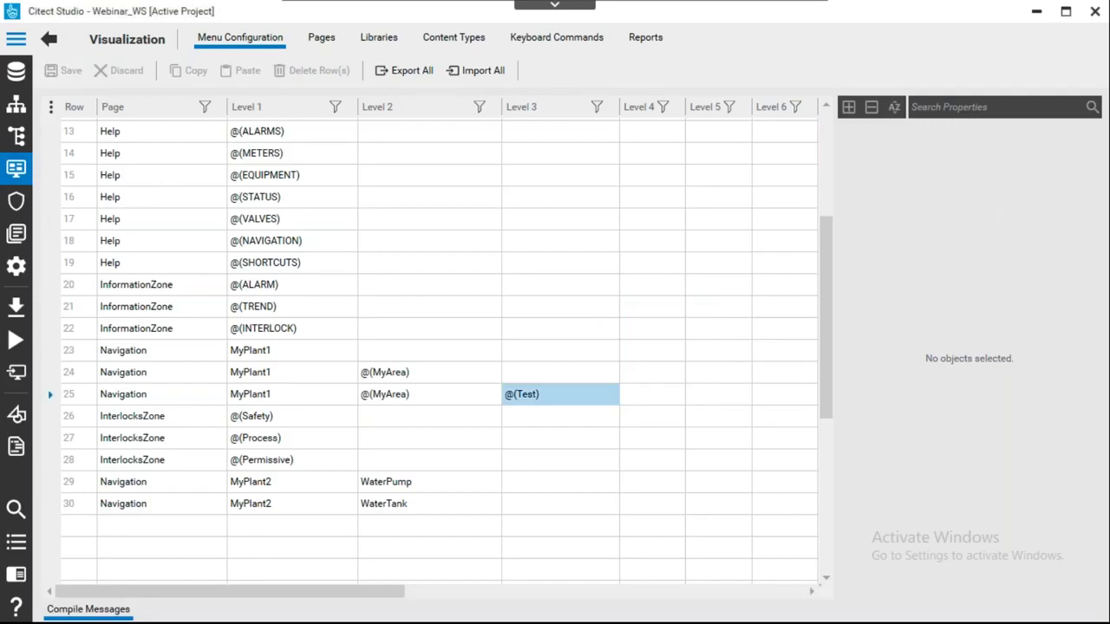
key("Up")
key("Up")
key("Up")
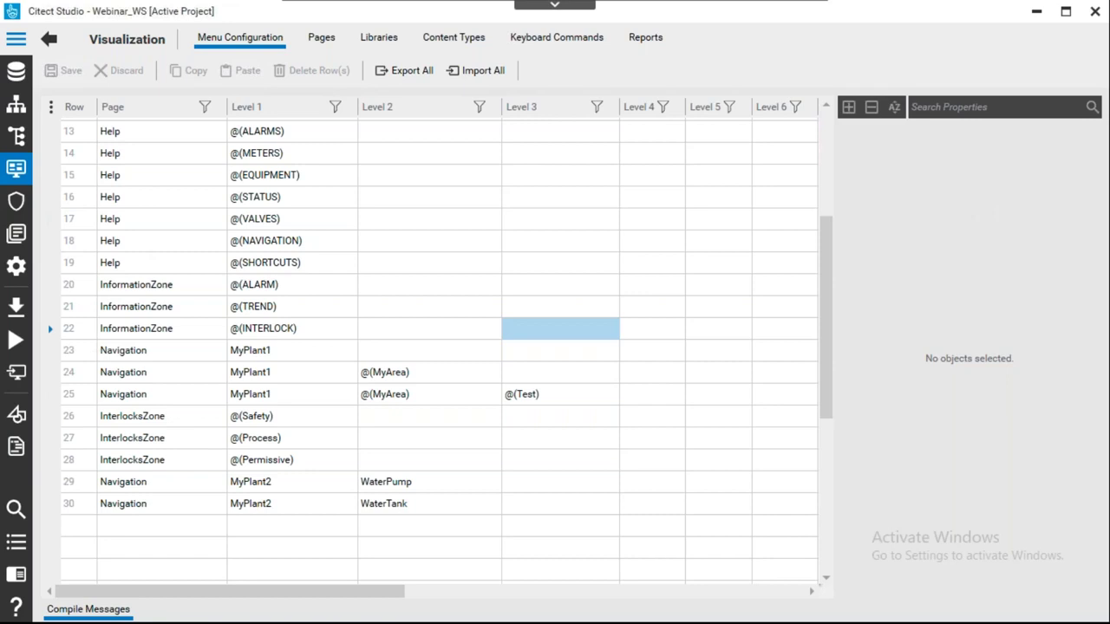
left_click_drag(690, 196, 527, 260)
key("Up")
key("Up")
key("Down")
key("Left")
key("Down")
key("Down")
key("Down")
key("Left")
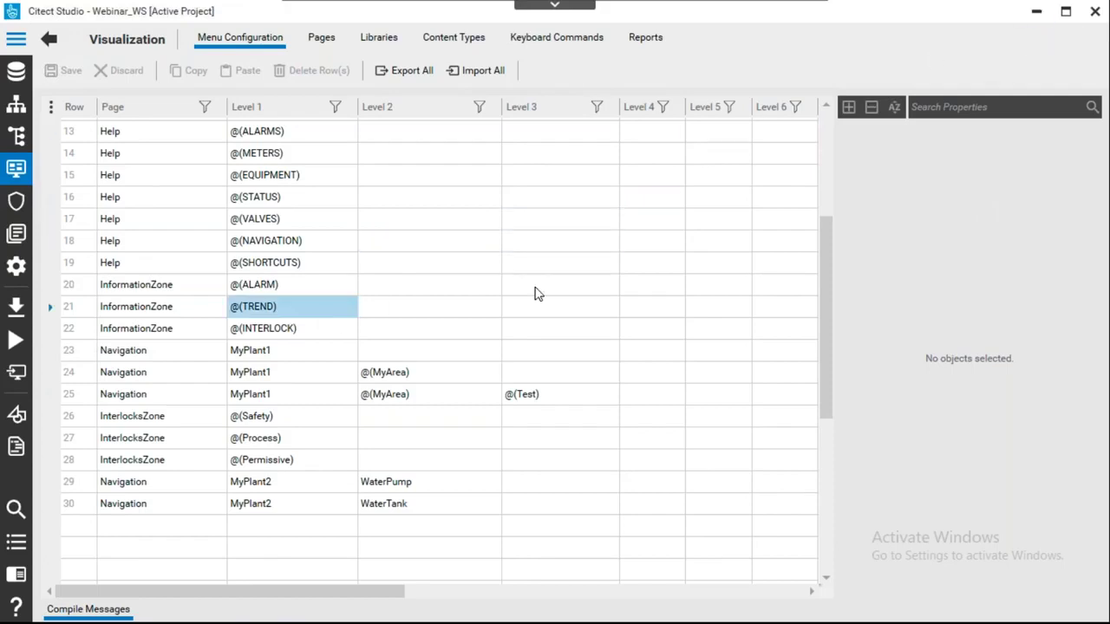
left_click(535, 294)
left_click(459, 505)
left_click(404, 594)
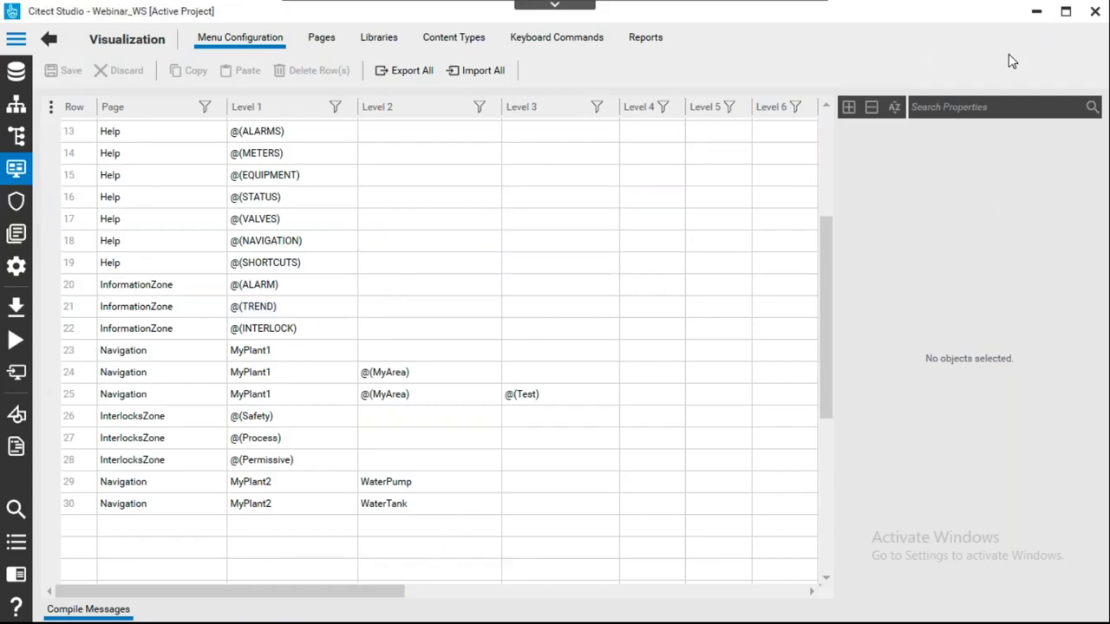
Proceed through the Computer Setup Wizard with Express Setup and the Configure local settings profile option.
left_click(661, 279)
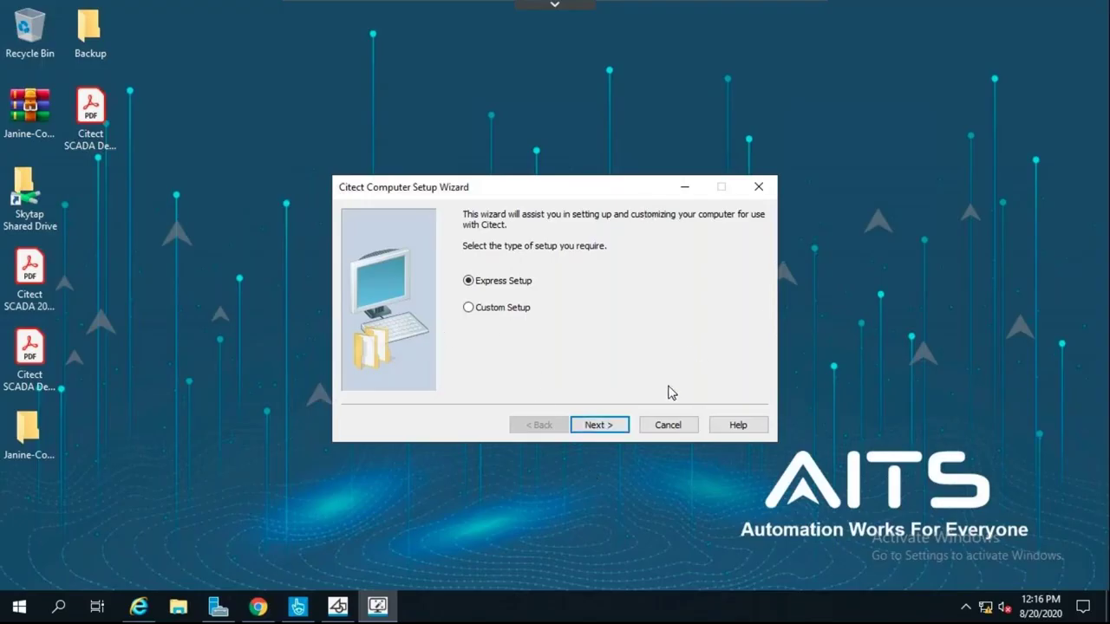
left_click(607, 429)
left_click(607, 428)
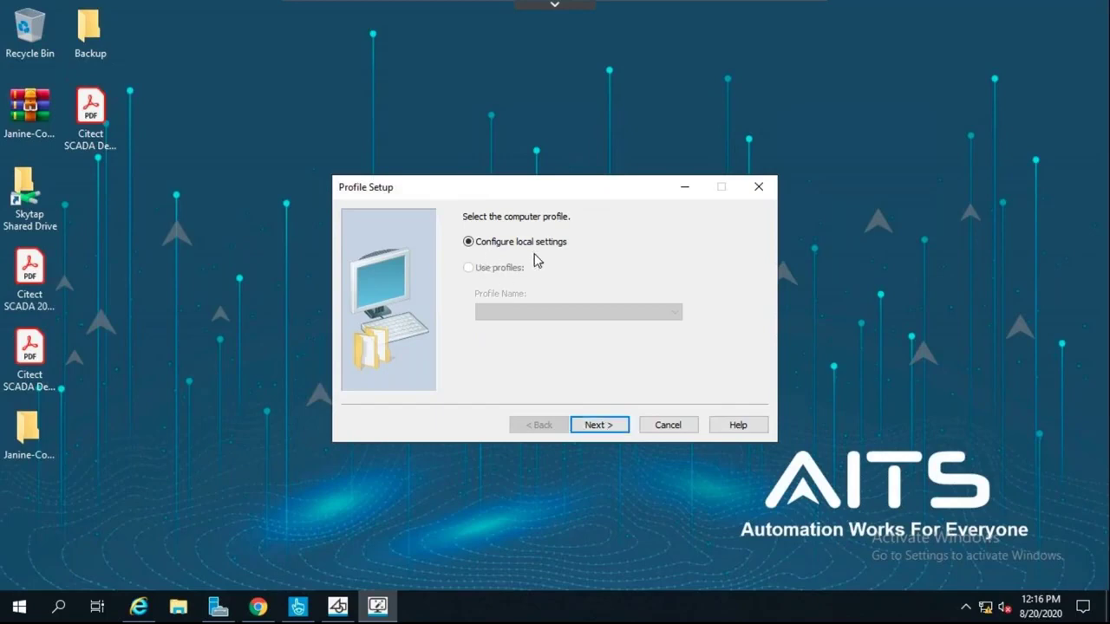
left_click(595, 424)
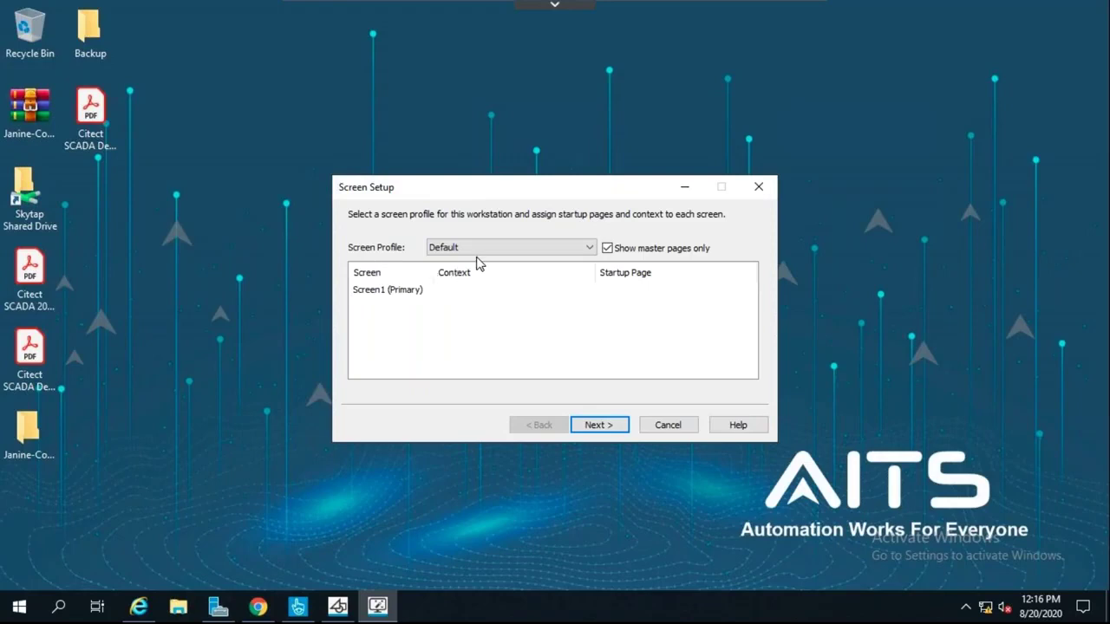
Select ScreenProfile1 as the screen profile and assign context MyPlant1 to Screen1 and MyPlant2 to Screen2.
left_click(592, 248)
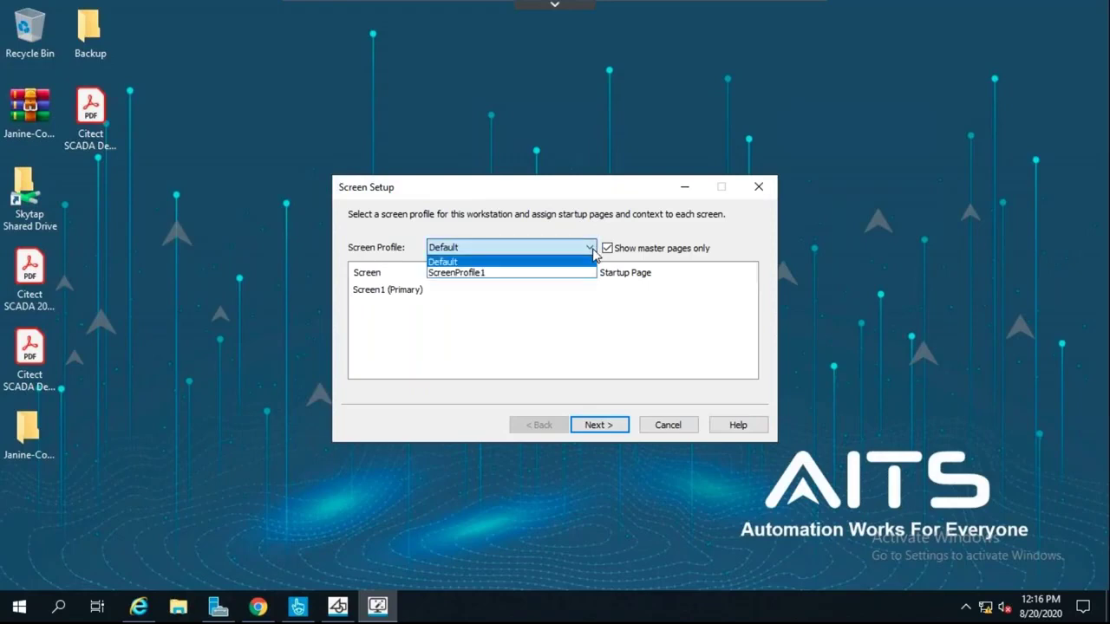
left_click(460, 273)
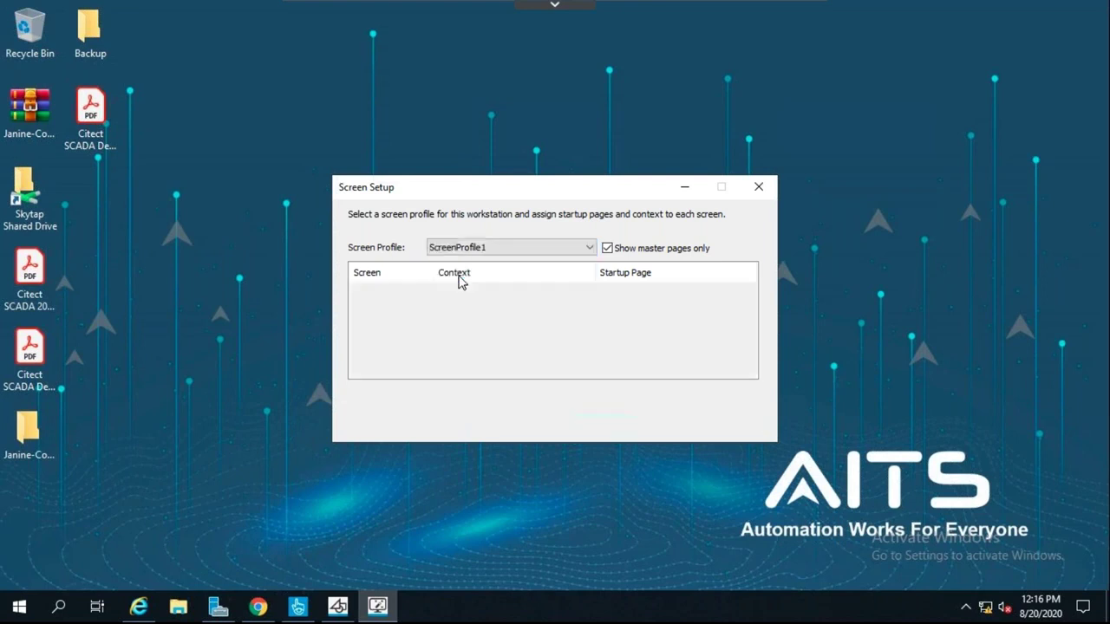
left_click(502, 291)
left_click(597, 298)
left_click(577, 298)
left_click(589, 292)
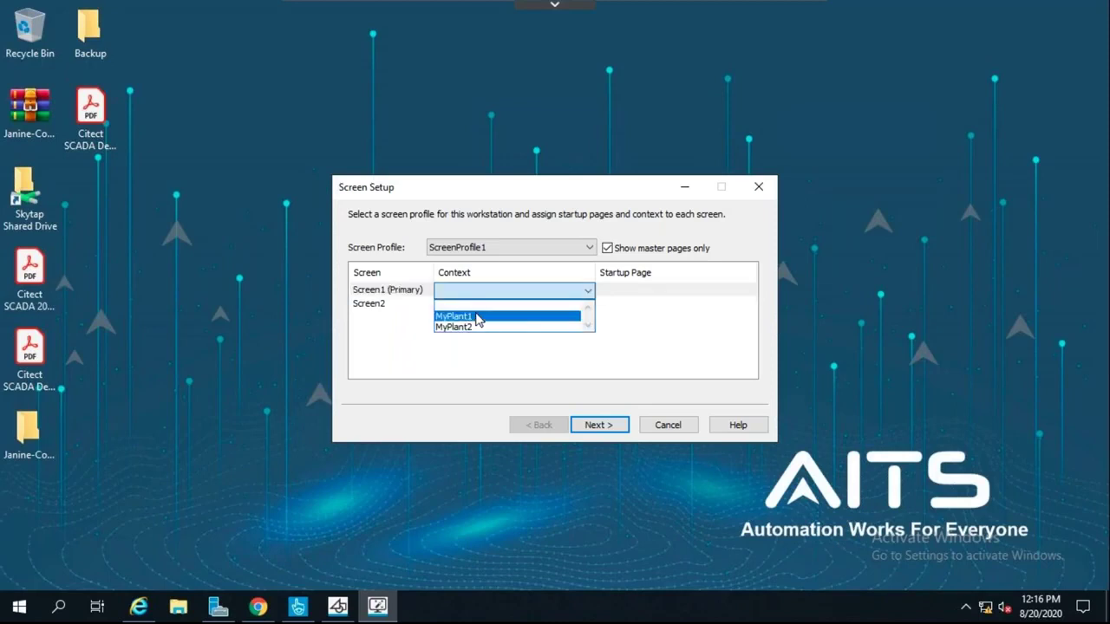
left_click(477, 317)
left_click(488, 306)
left_click(588, 305)
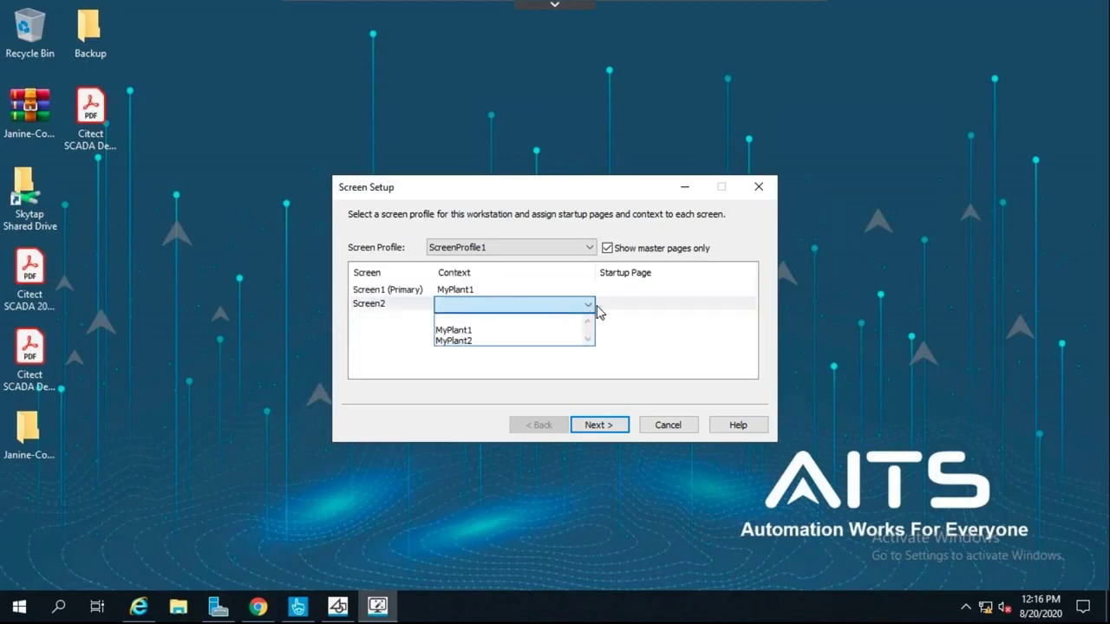
left_click(447, 340)
Set the startup page of both Screen1 and Screen2 to Master_PageMenu1_HD1080.
left_click(707, 292)
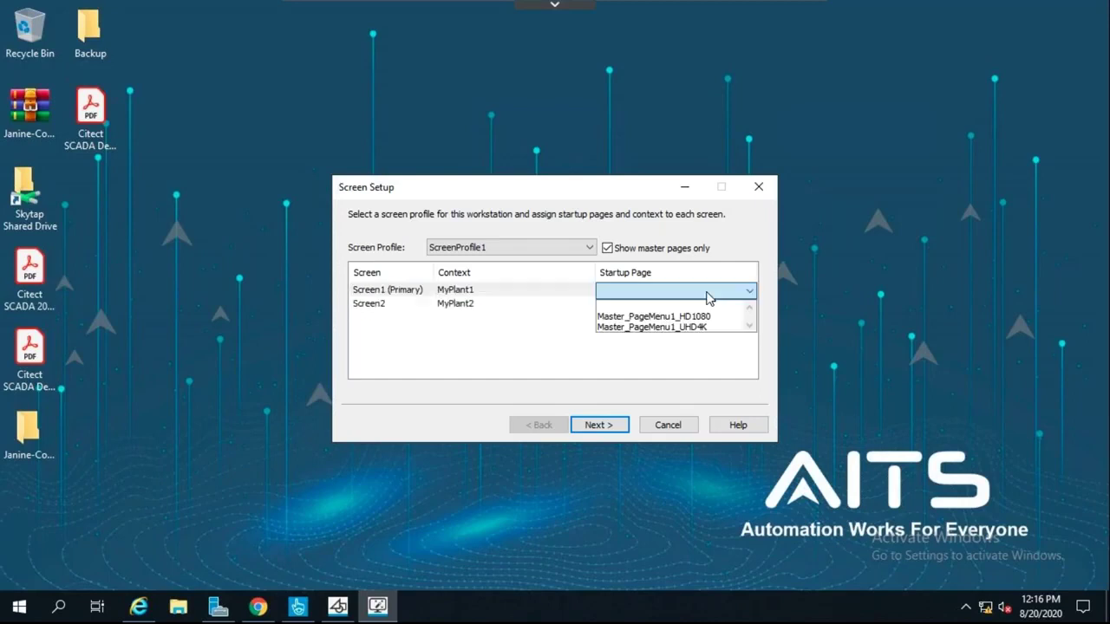
left_click(637, 316)
left_click(720, 305)
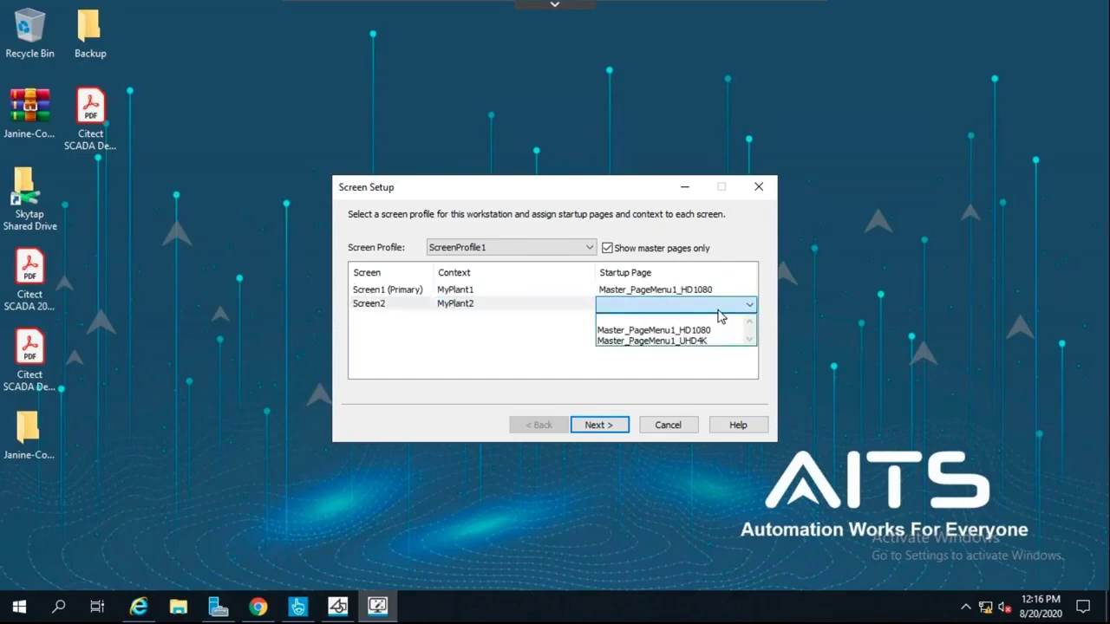
left_click(676, 330)
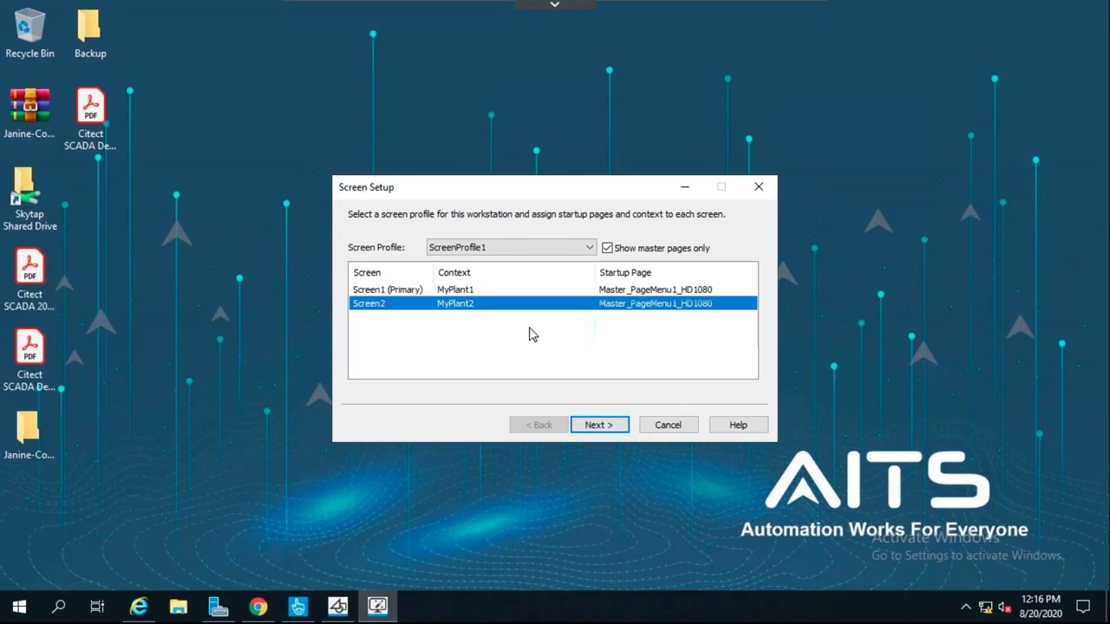
Accept the multi-process Server and Control Client role and the remaining wizard defaults, and finish the computer setup.
left_click(602, 425)
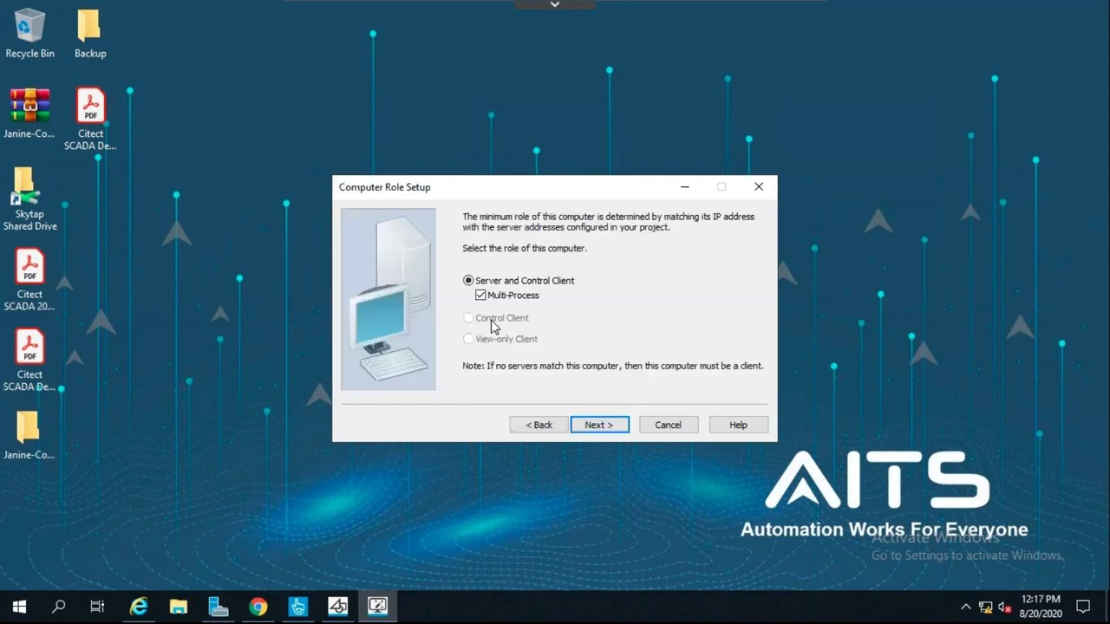
left_click(602, 426)
left_click(602, 426)
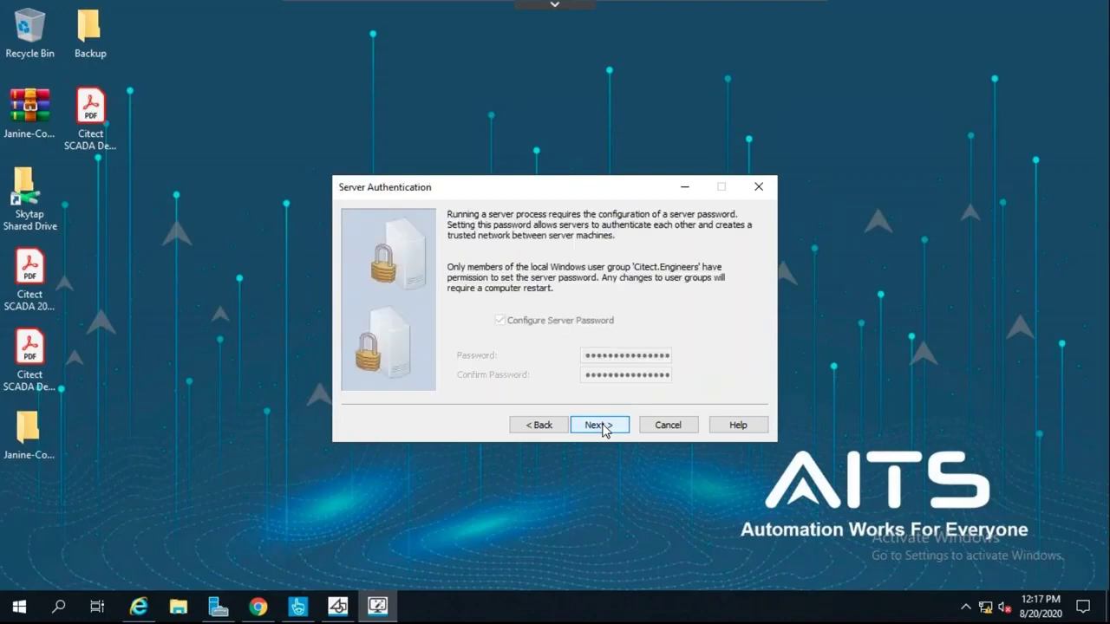
left_click(604, 427)
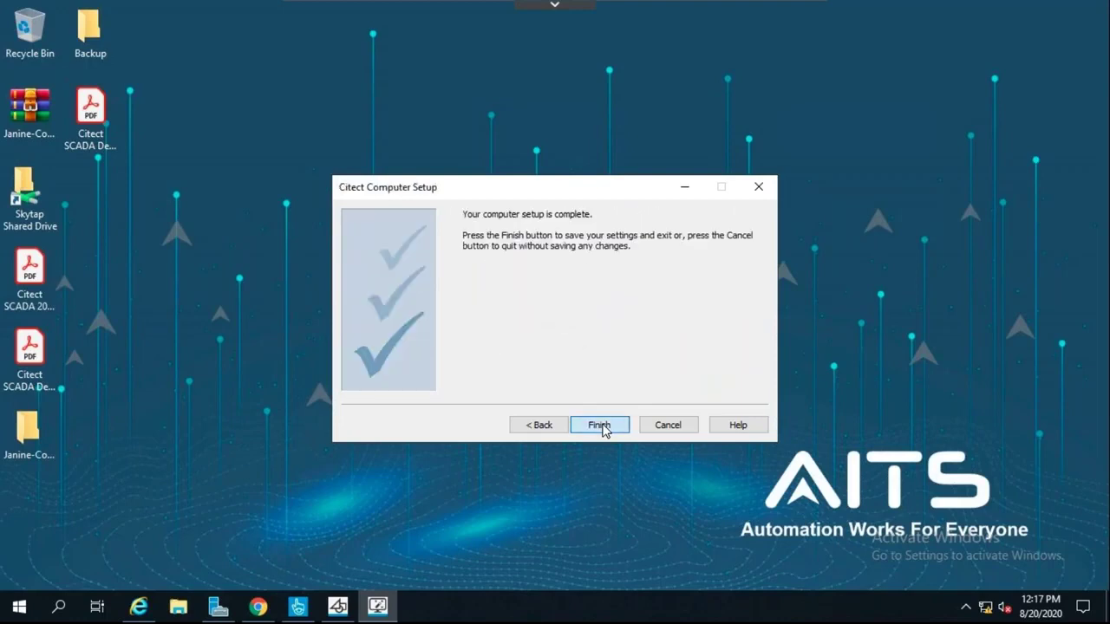
left_click(602, 426)
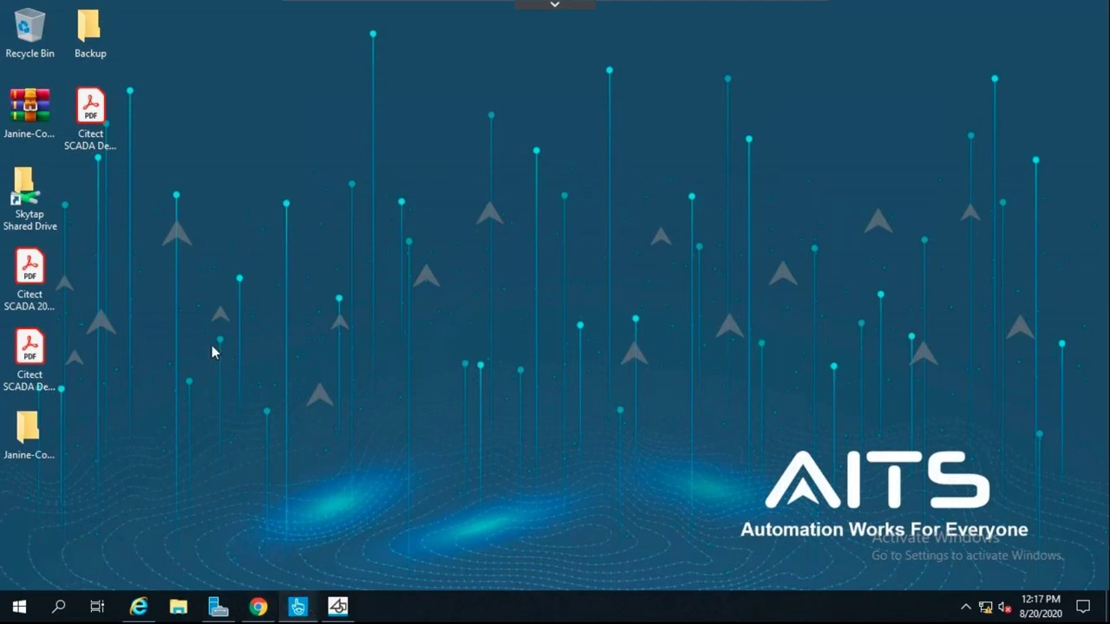
Return to Citect Studio, start the Webinar_WS runtime, and hide the Runtime Manager window.
left_click(297, 606)
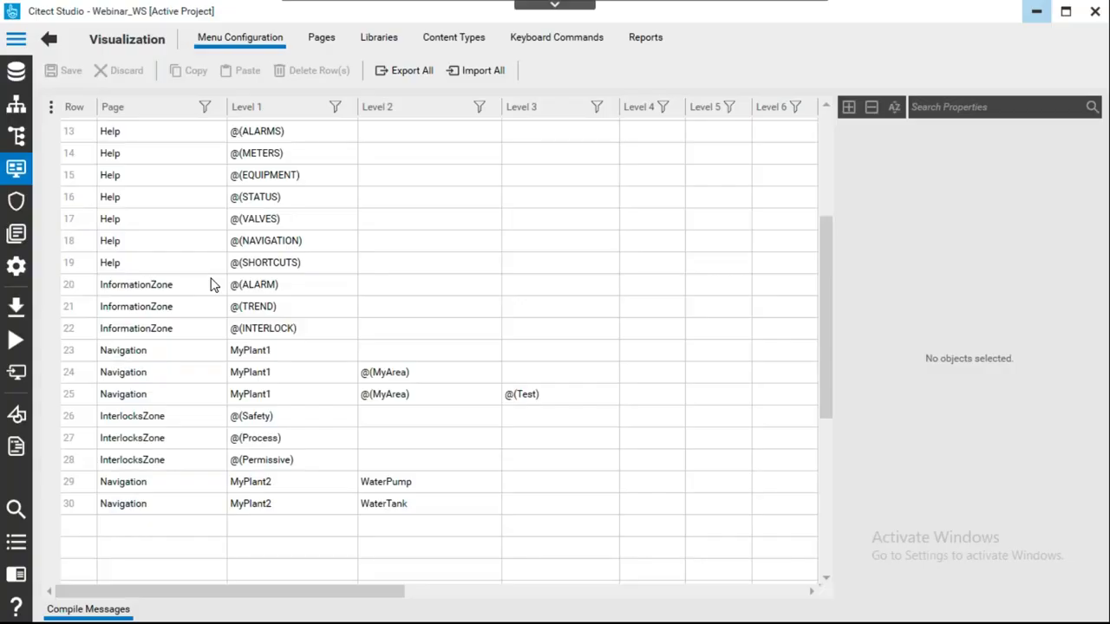
left_click(613, 200)
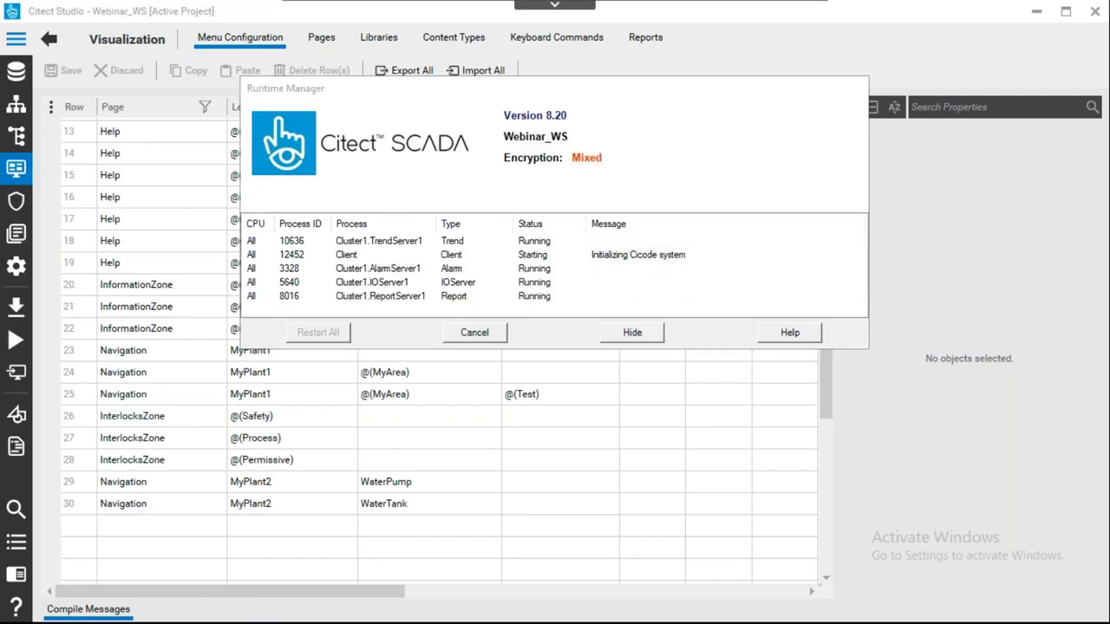
left_click(632, 333)
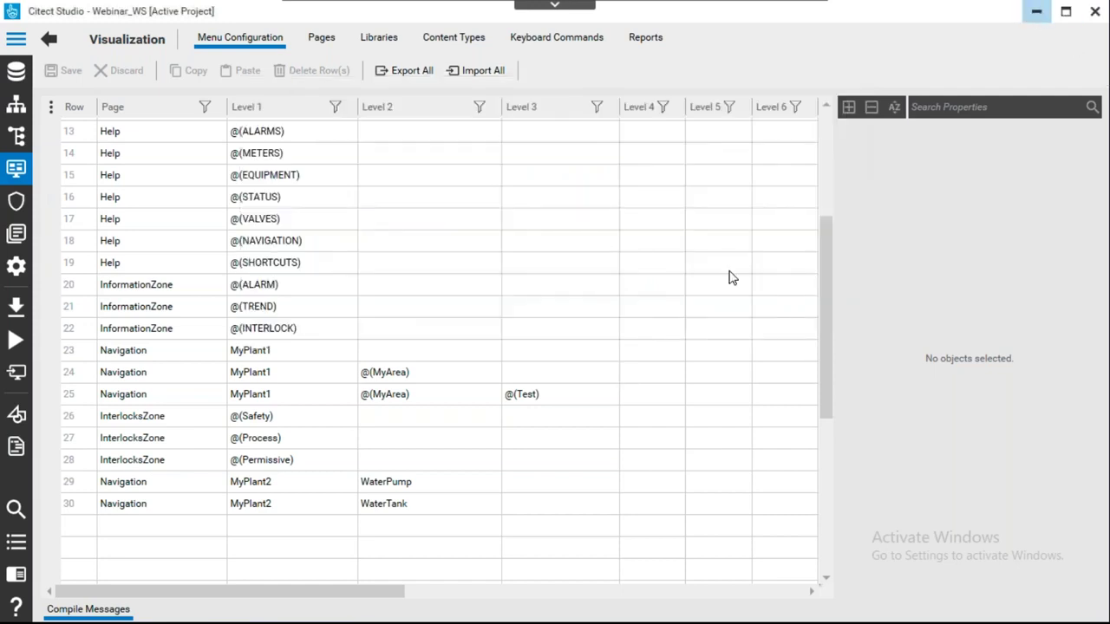
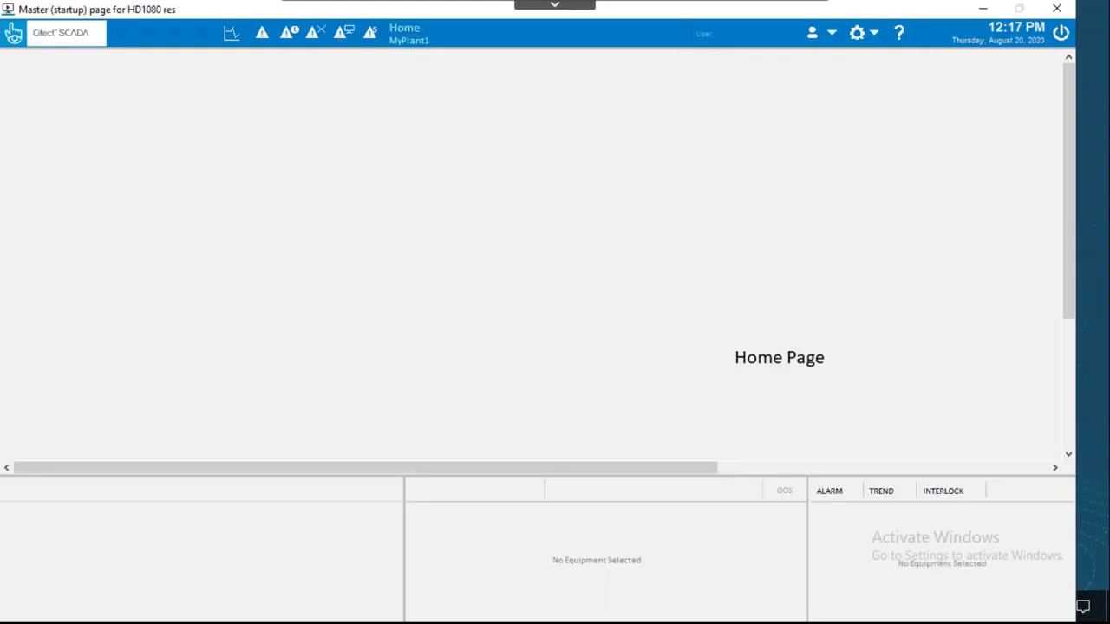
Minimize the MyPlant1 runtime window and bring up the second screen's runtime window for MyPlant2.
left_click(985, 15)
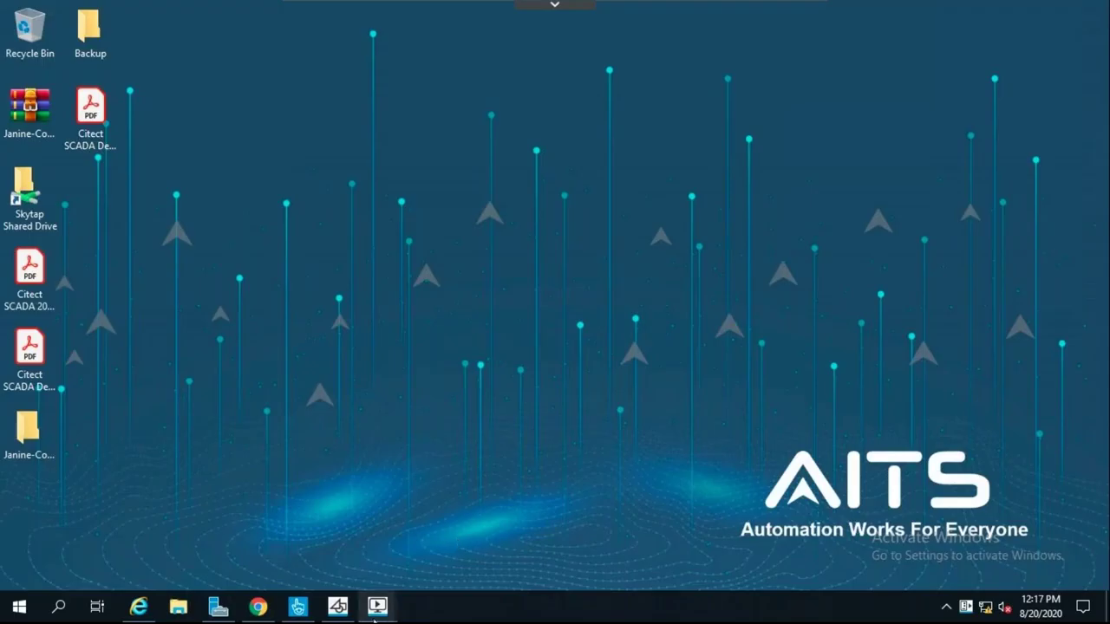
mouse_move(374, 621)
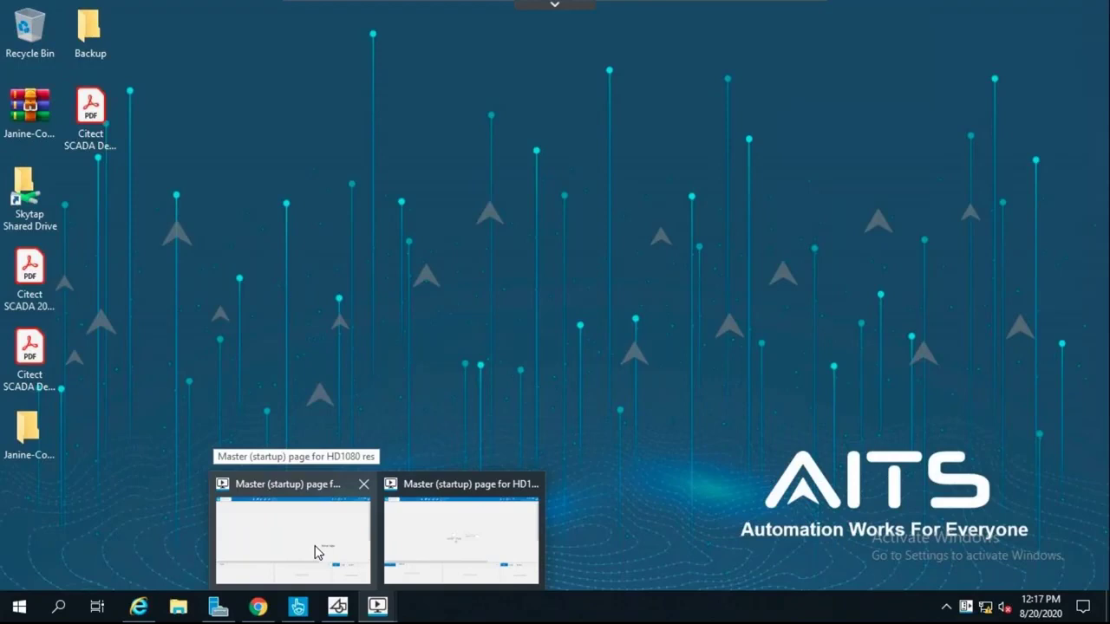
left_click(464, 574)
Test the MyPlant2 navigation menu by switching repeatedly between the WaterTank and WaterPump pages.
left_click(106, 491)
left_click(26, 493)
left_click(114, 492)
left_click(39, 491)
left_click(112, 488)
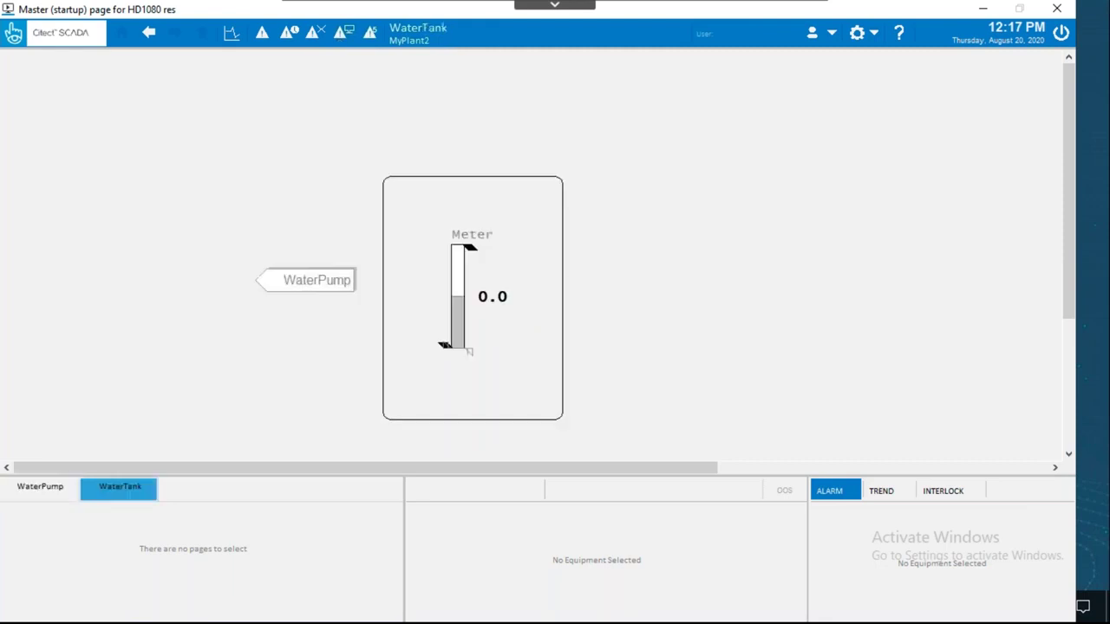
left_click(55, 491)
left_click(137, 486)
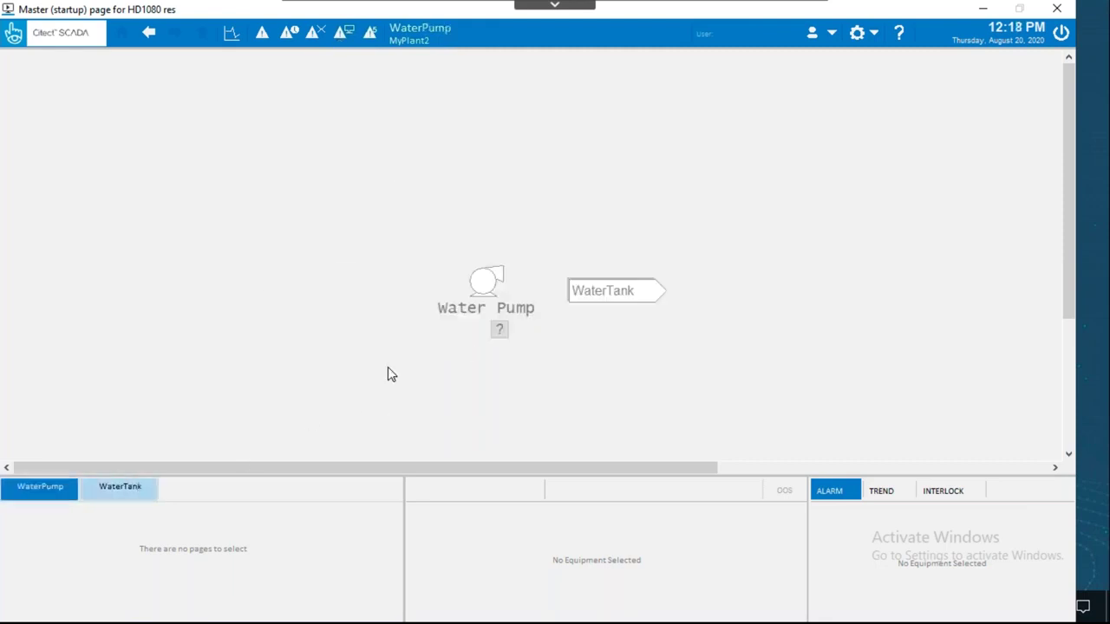
Select the Water Pump symbol to view its equipment controls, and follow the page's WaterTank link.
left_click(472, 320)
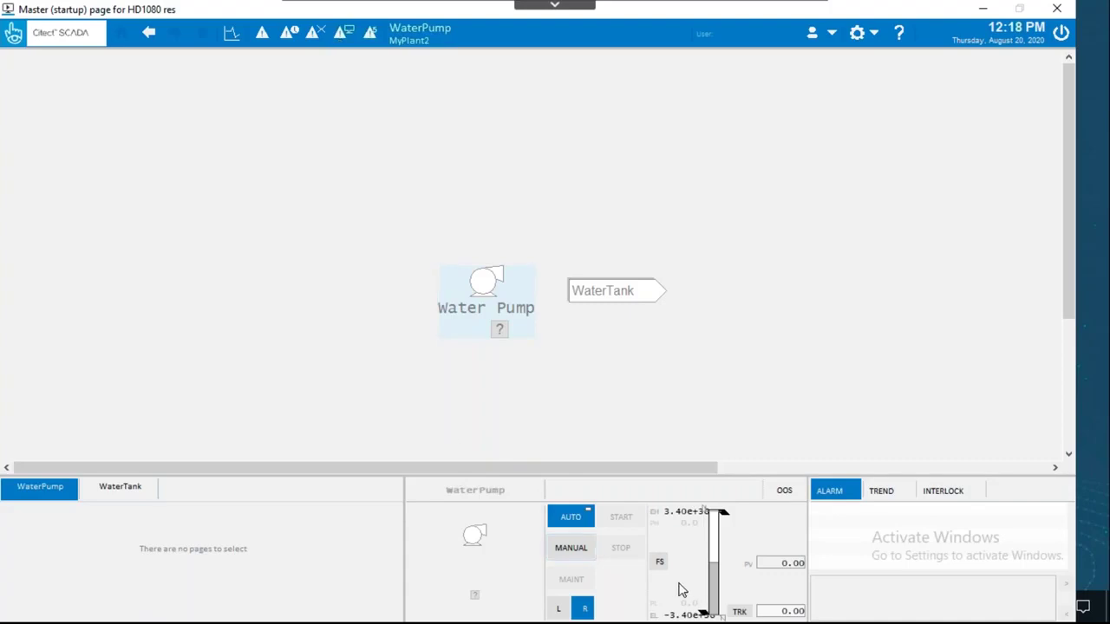
left_click(633, 299)
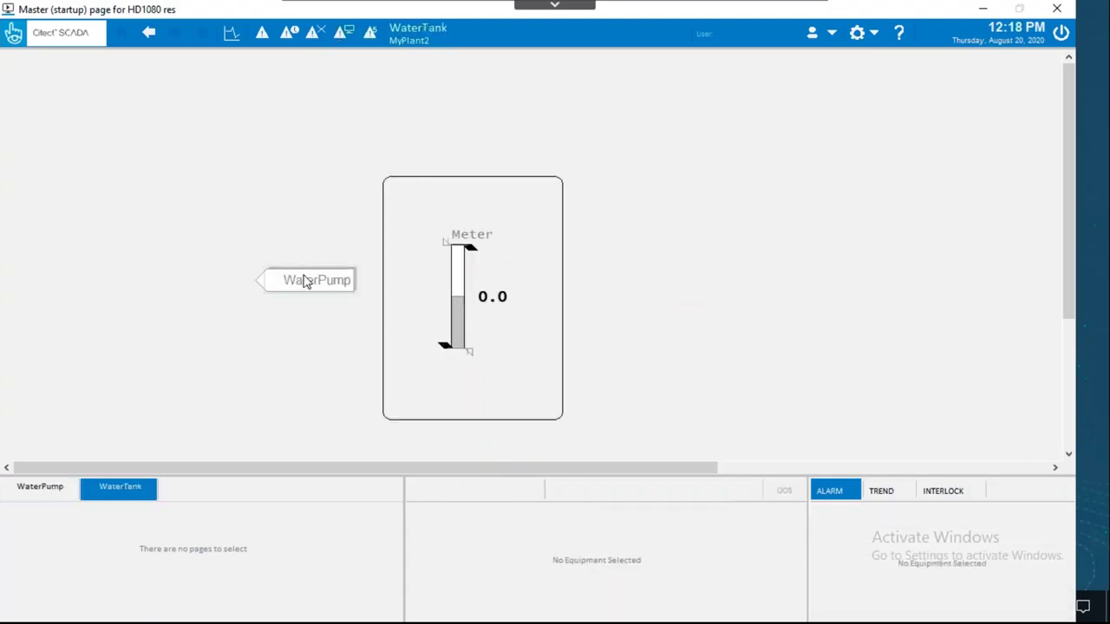
Follow the WaterPump and WaterTank page links, and select the tank's Meter to view its equipment controls.
left_click(305, 279)
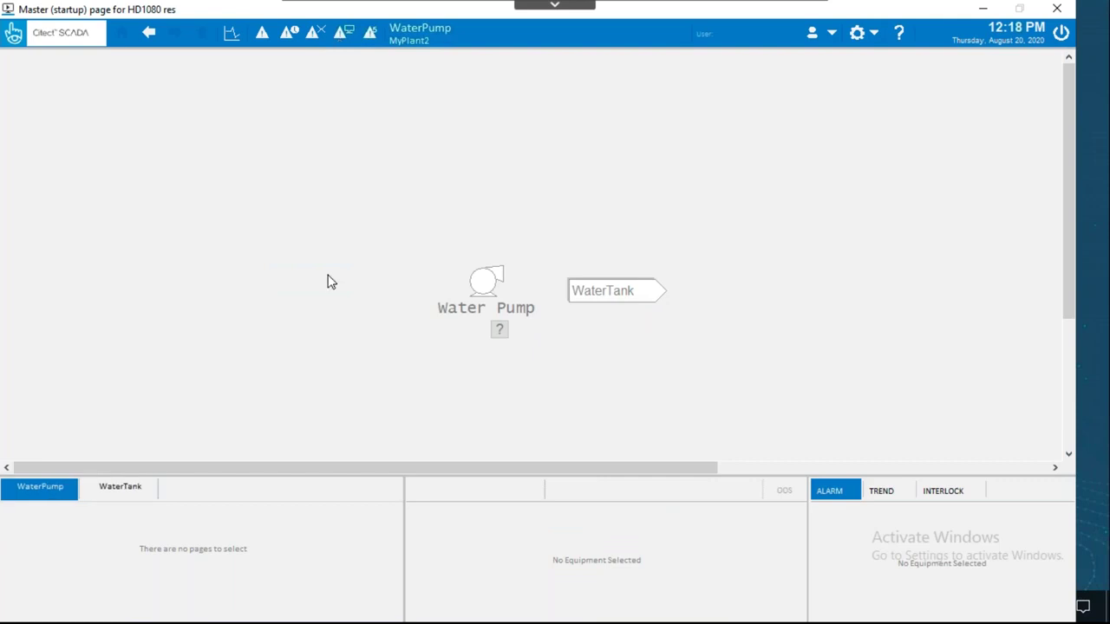
left_click(600, 300)
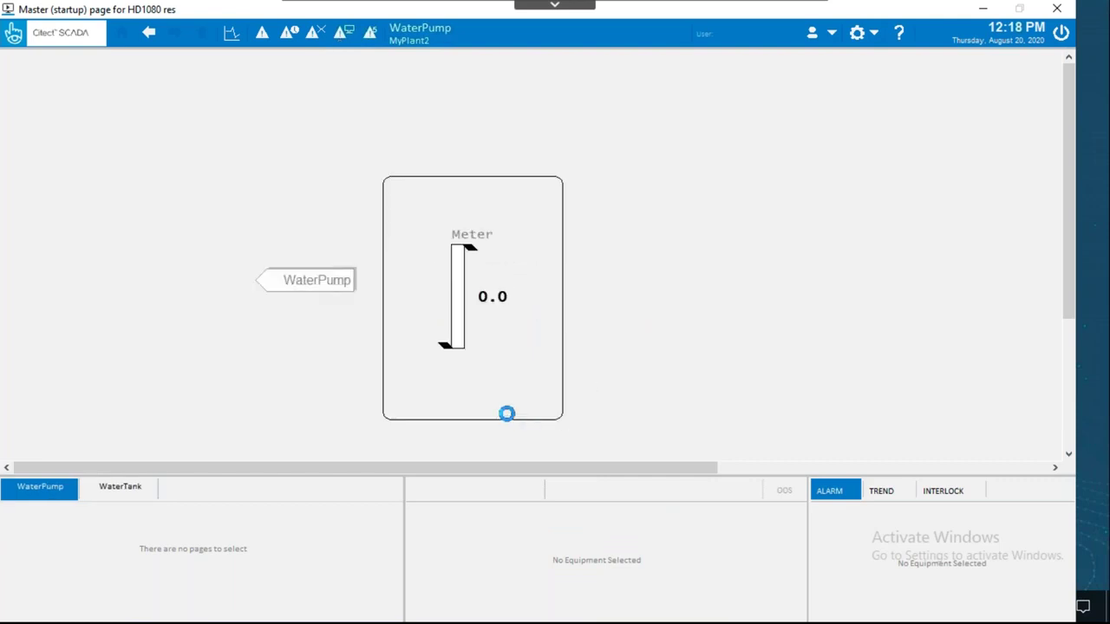
left_click(473, 325)
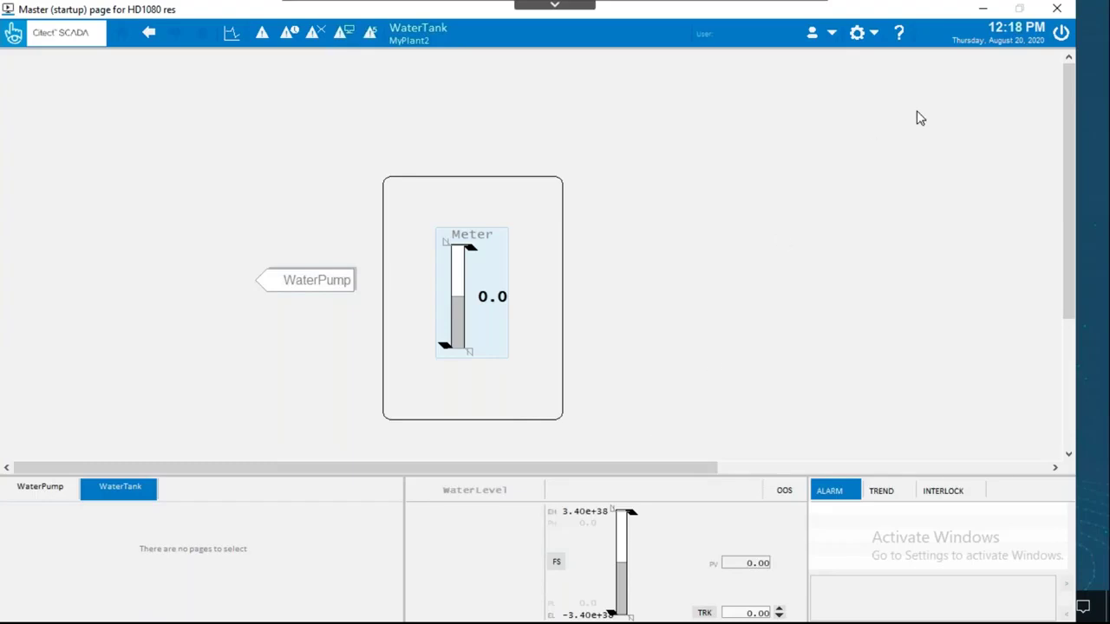
Shut down the Webinar_WS runtime, hide the Runtime Manager window, and return to Citect Studio.
left_click(1056, 11)
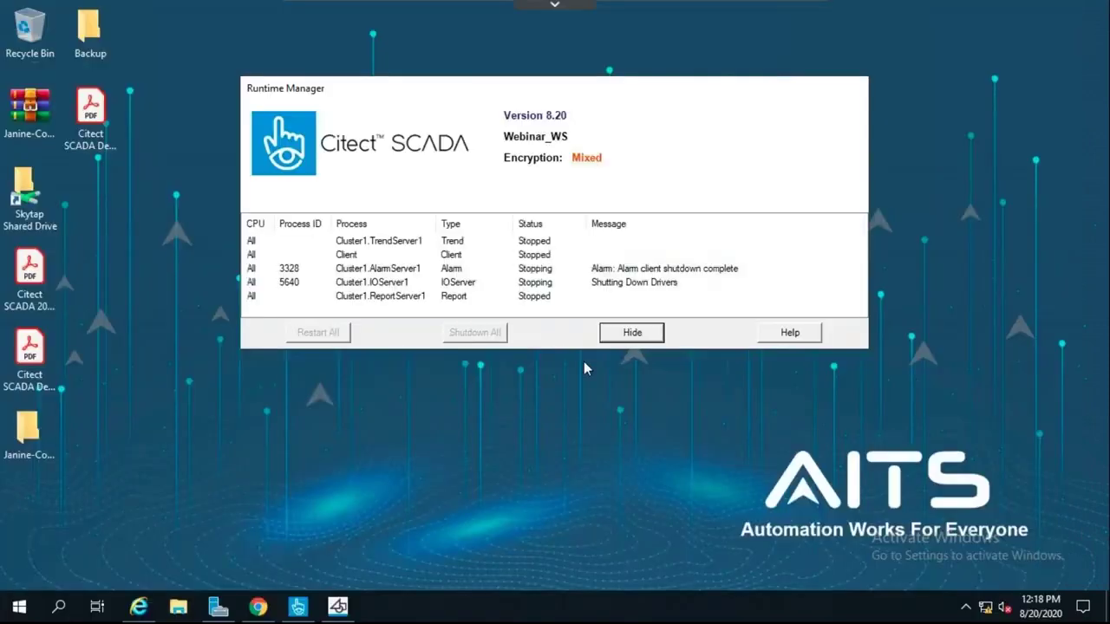
left_click(631, 337)
left_click(297, 607)
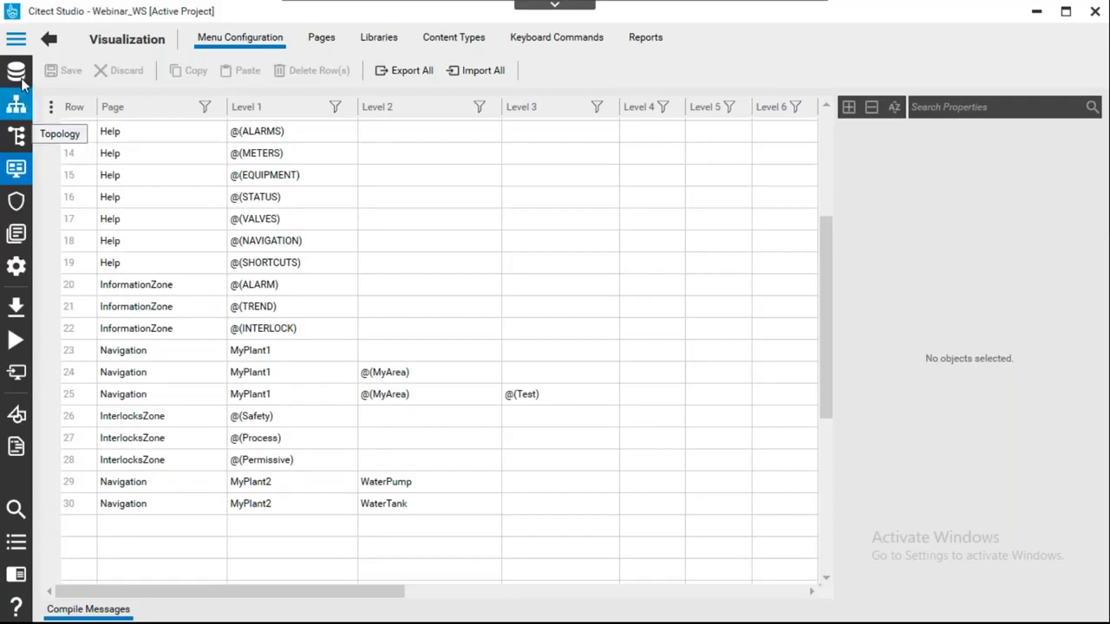
Make ExampleSA the active project in the project list.
left_click(17, 73)
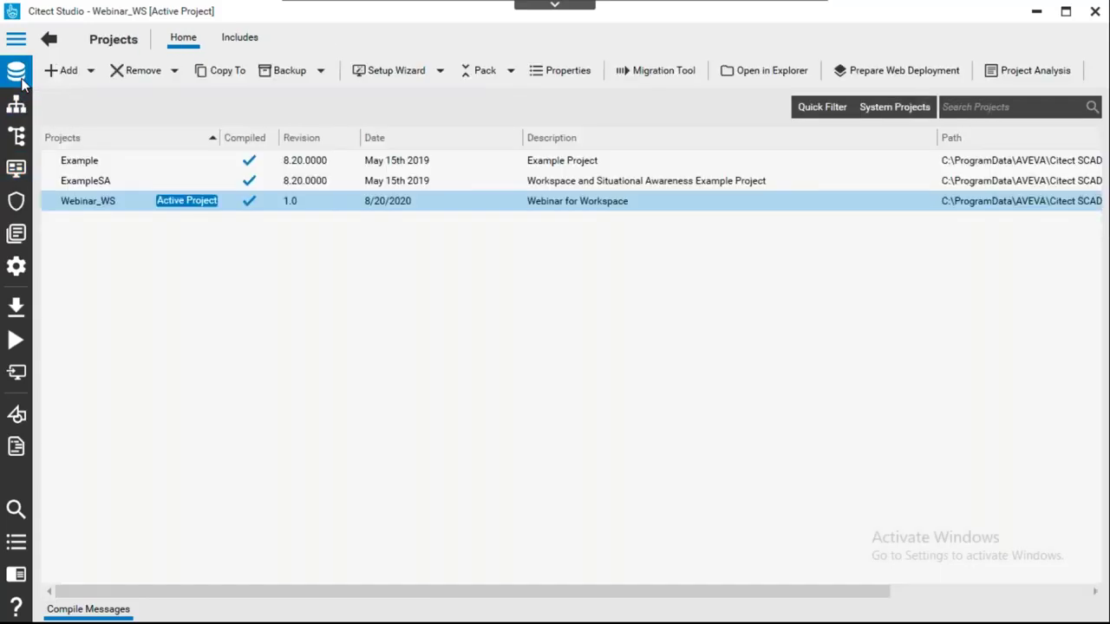
left_click(105, 178)
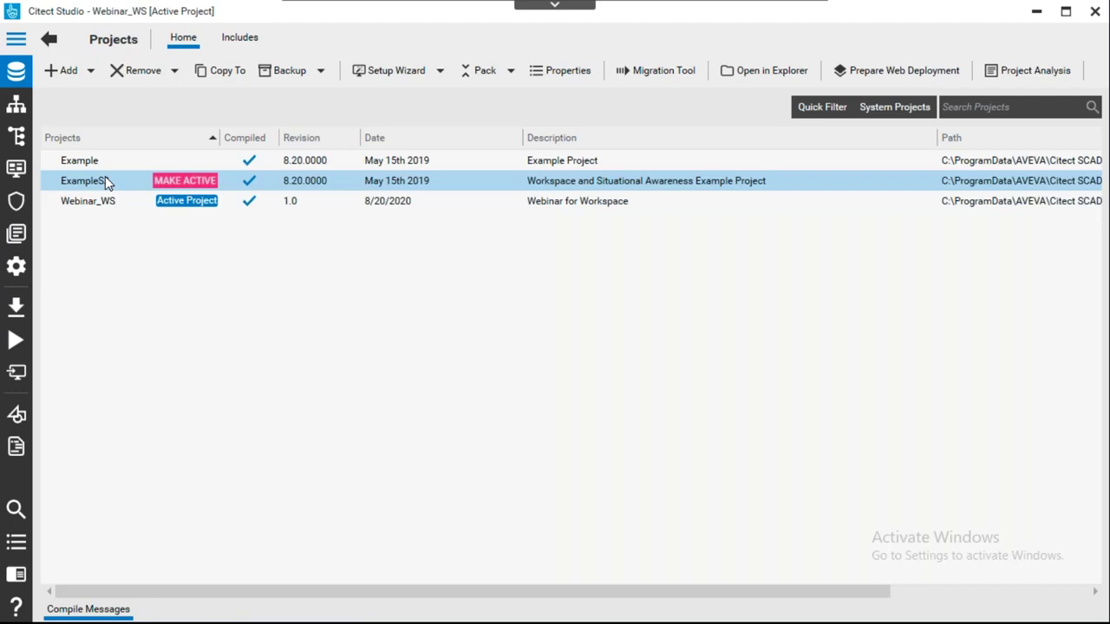
left_click(179, 188)
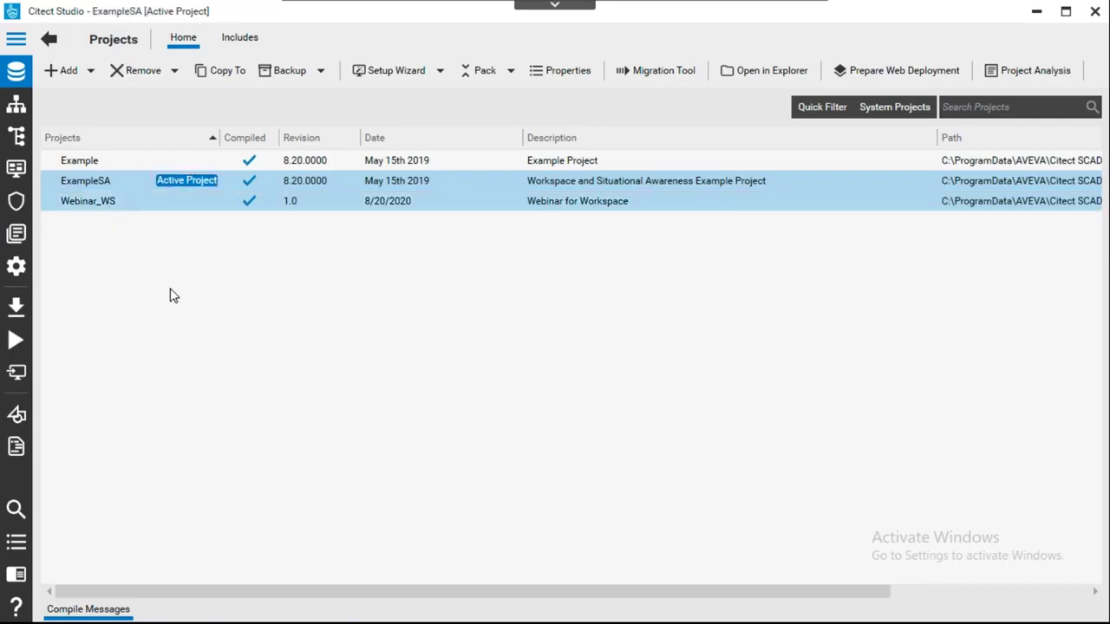
Open the ExampleSA system model in the Equipment Editor and expand the Company, Library and TopMilk branches.
left_click(16, 137)
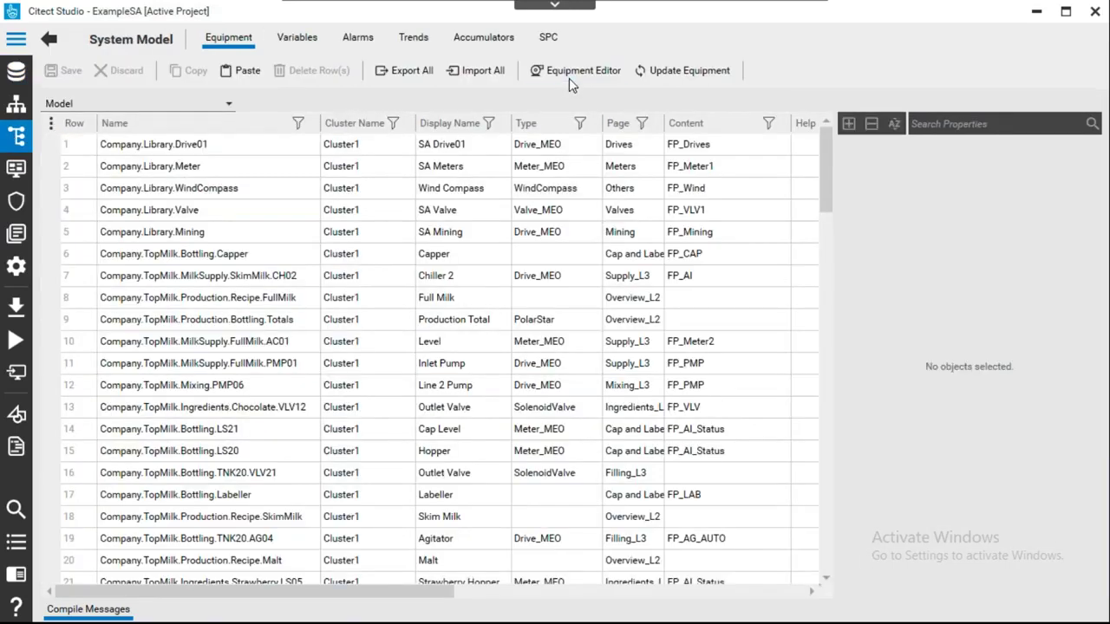
left_click(569, 78)
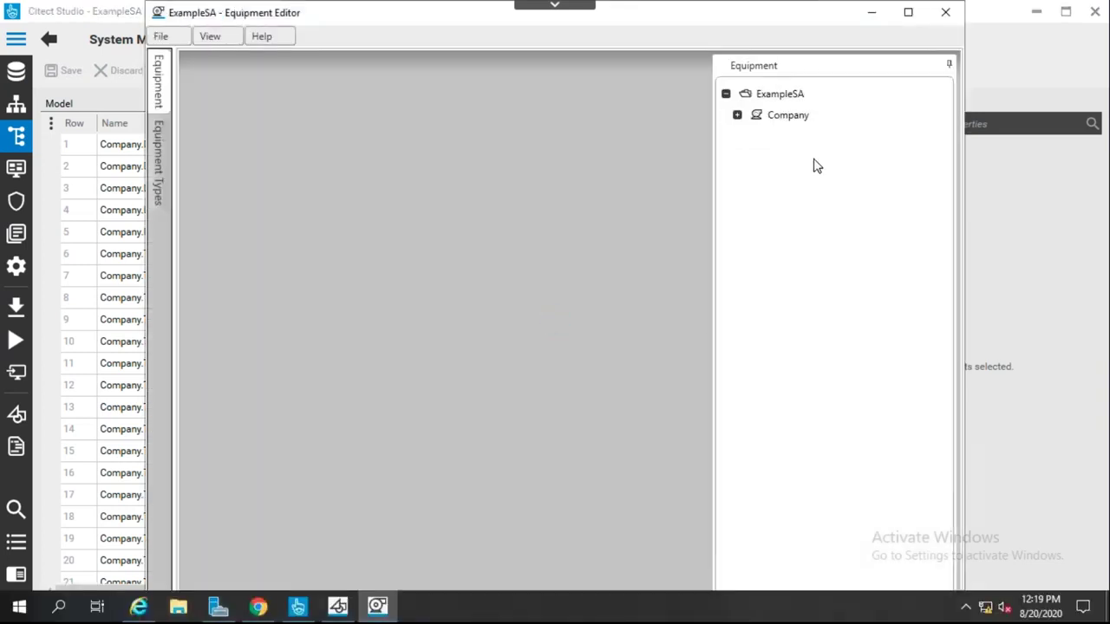
left_click(737, 115)
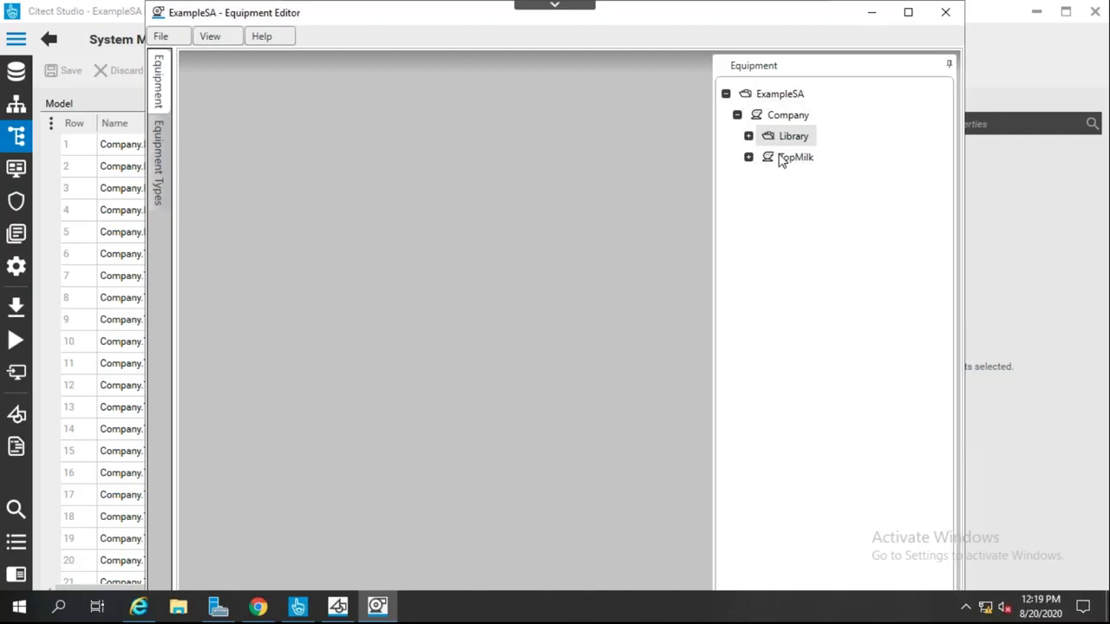
left_click(753, 137)
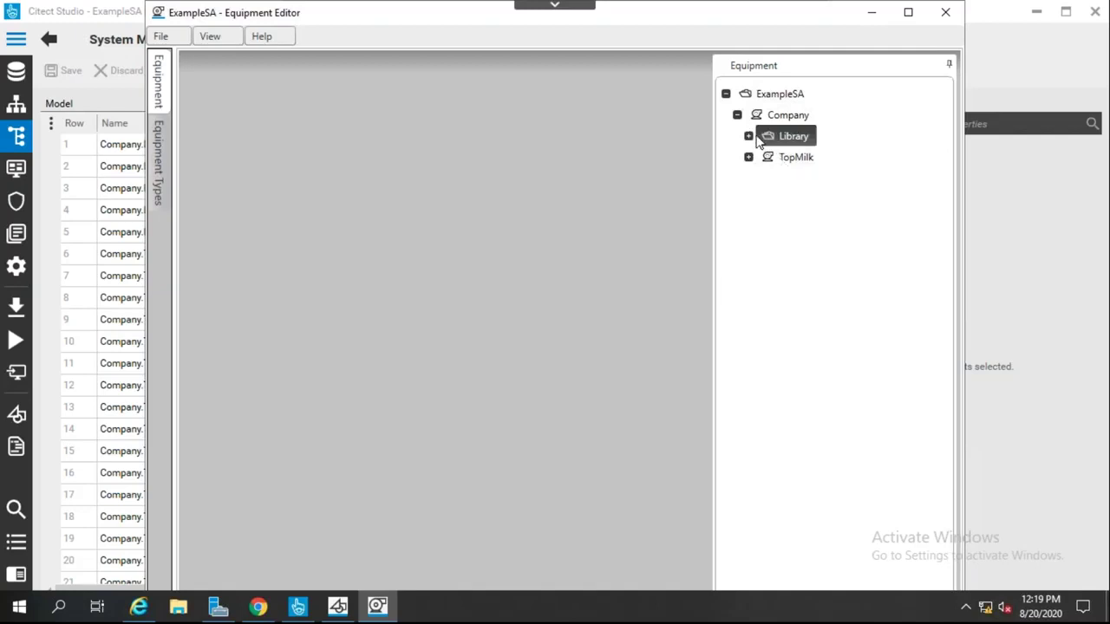
left_click(749, 136)
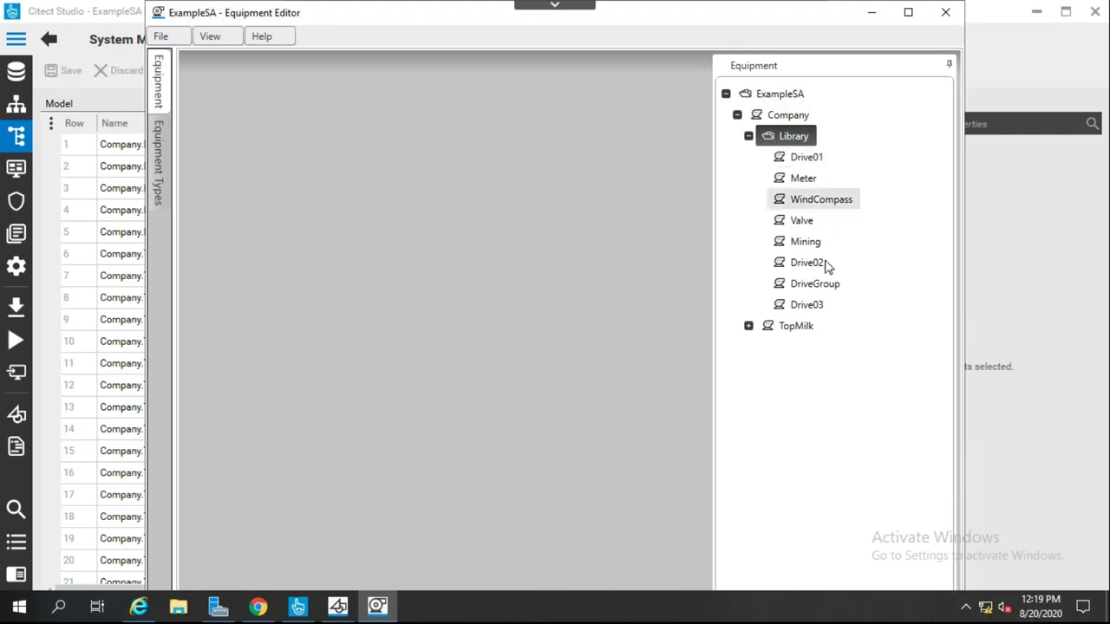
left_click(748, 327)
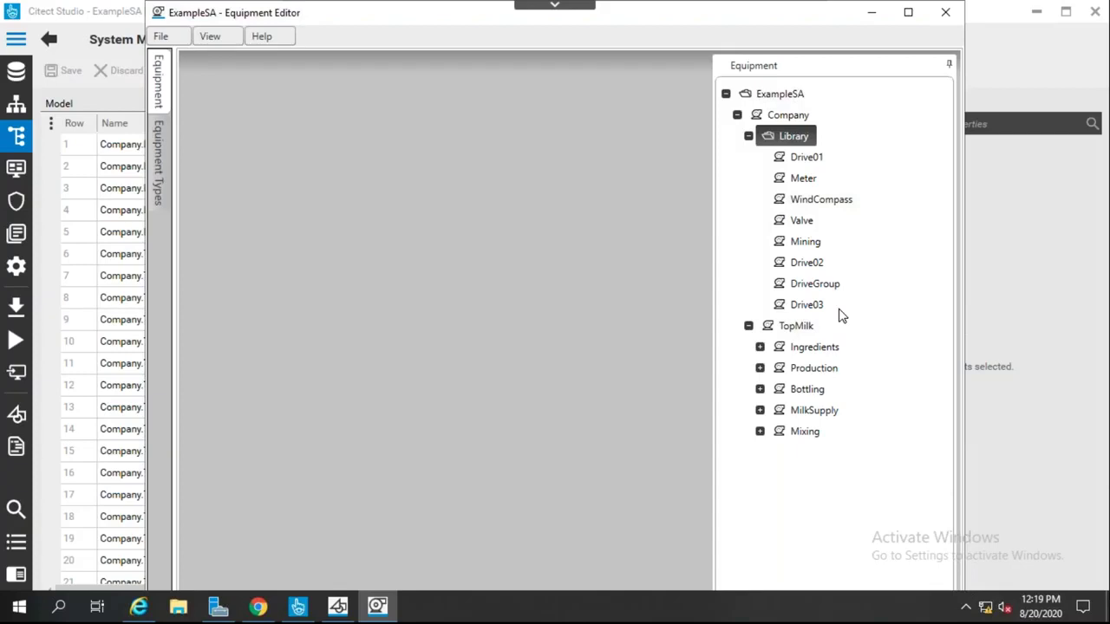
Expand MilkSupply to examine the SkimMilk equipment, collapse SkimMilk again, and close the Equipment Editor.
left_click(760, 411)
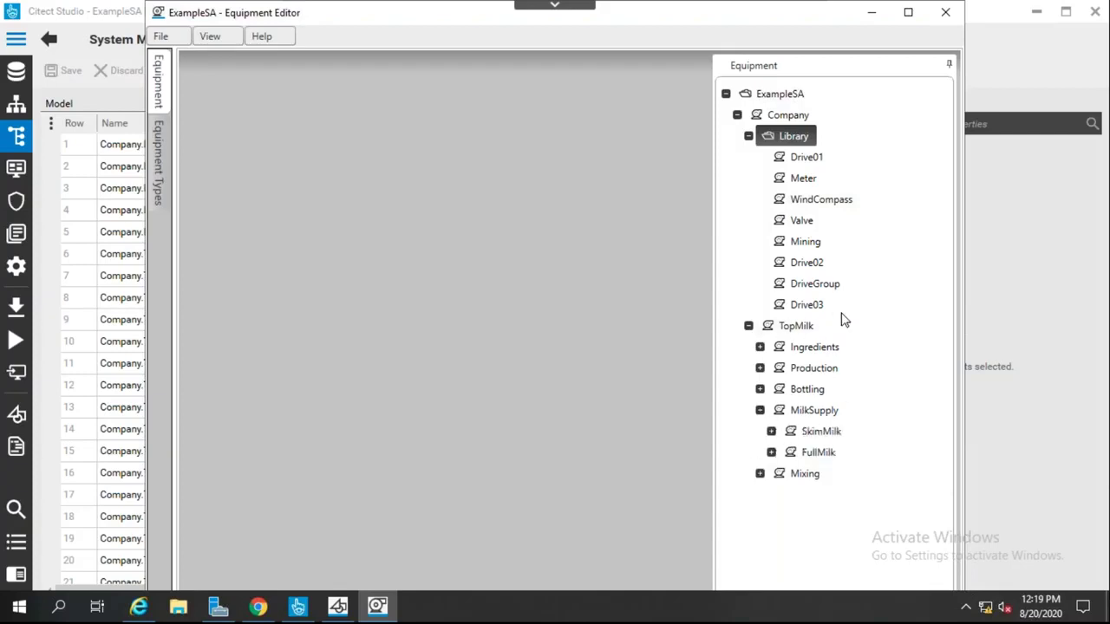
left_click(771, 431)
scroll(872, 466, "down", 1)
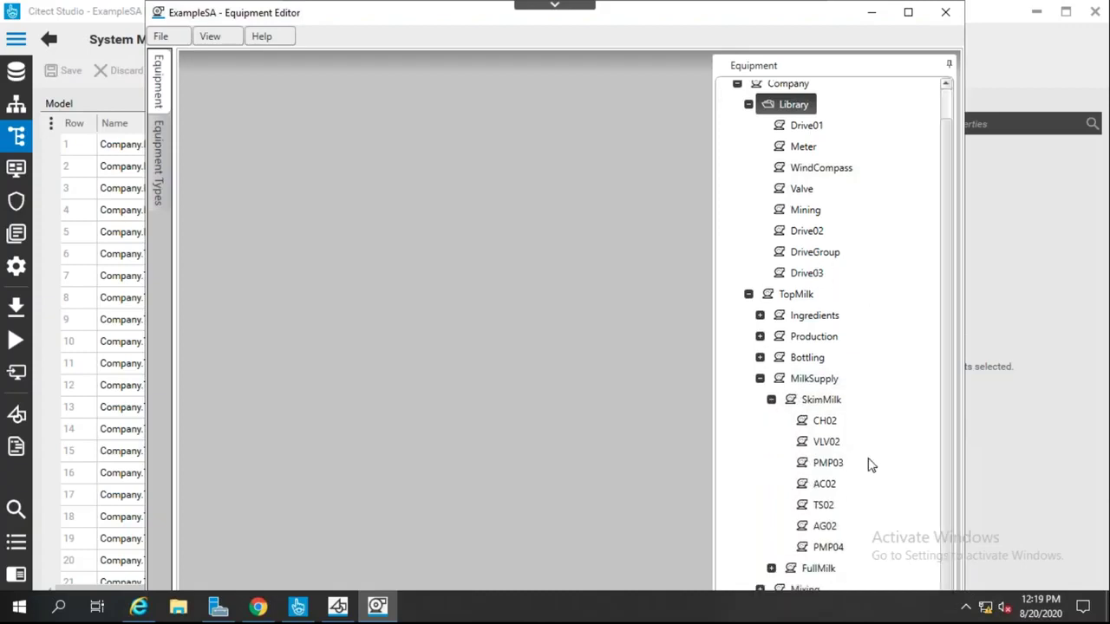
left_click(771, 400)
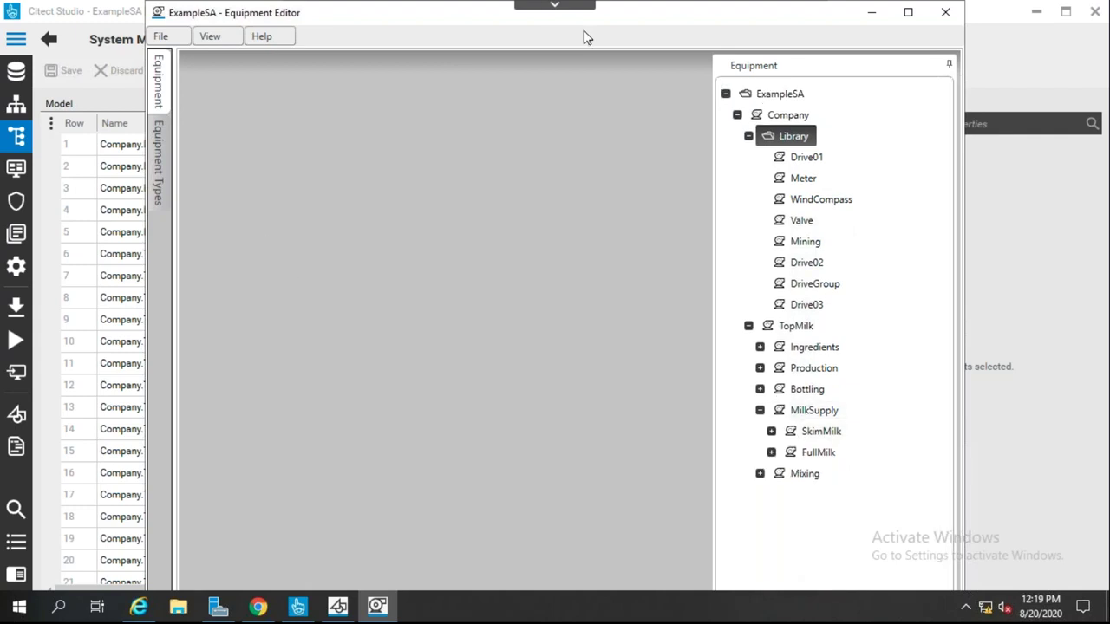
left_click(945, 12)
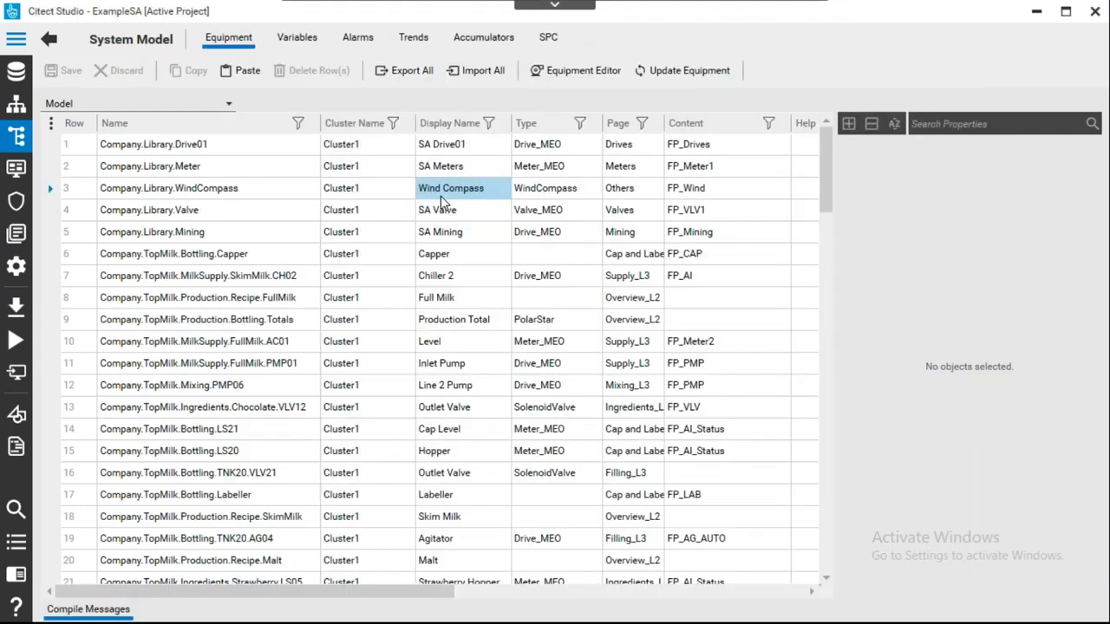
Examine the type, page and content columns of the equipment model, selecting the FP_Drives content of Company.Library.Drive01.
left_click(525, 194)
left_click(617, 185)
left_click(682, 153)
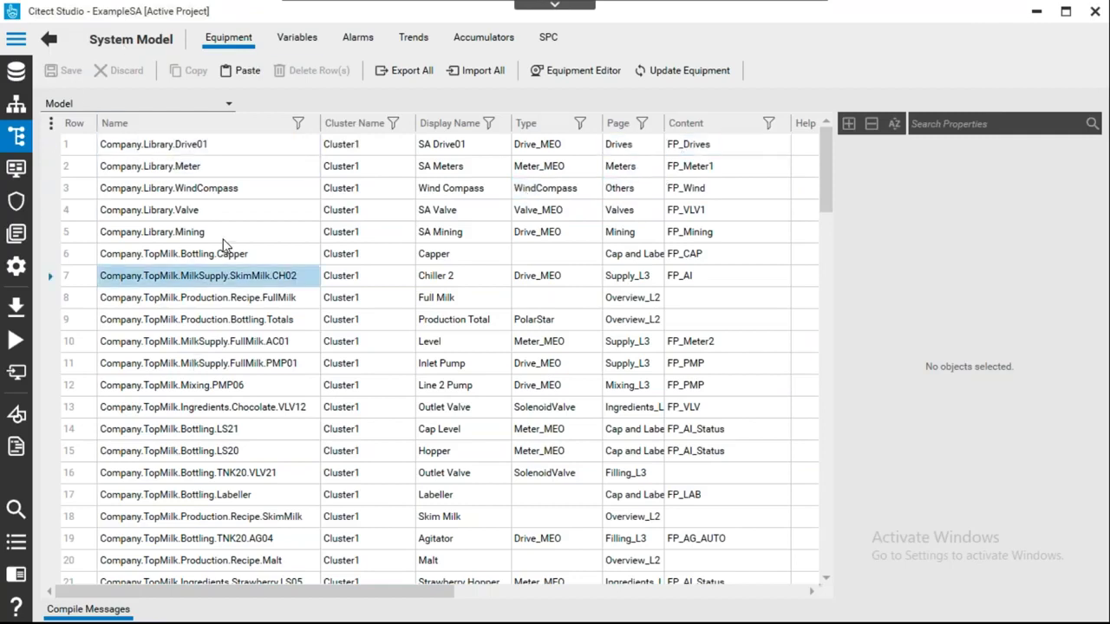
left_click(711, 151)
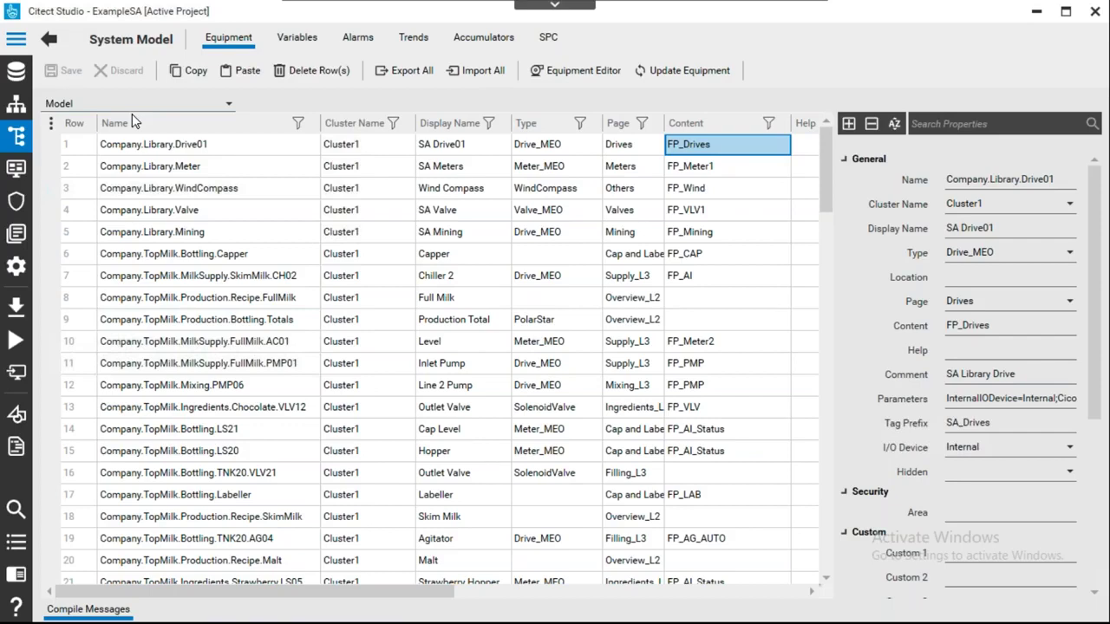
Switch the equipment view to References and examine the SkimMilk.PMP04 reference through its category, order and comment columns.
left_click(229, 105)
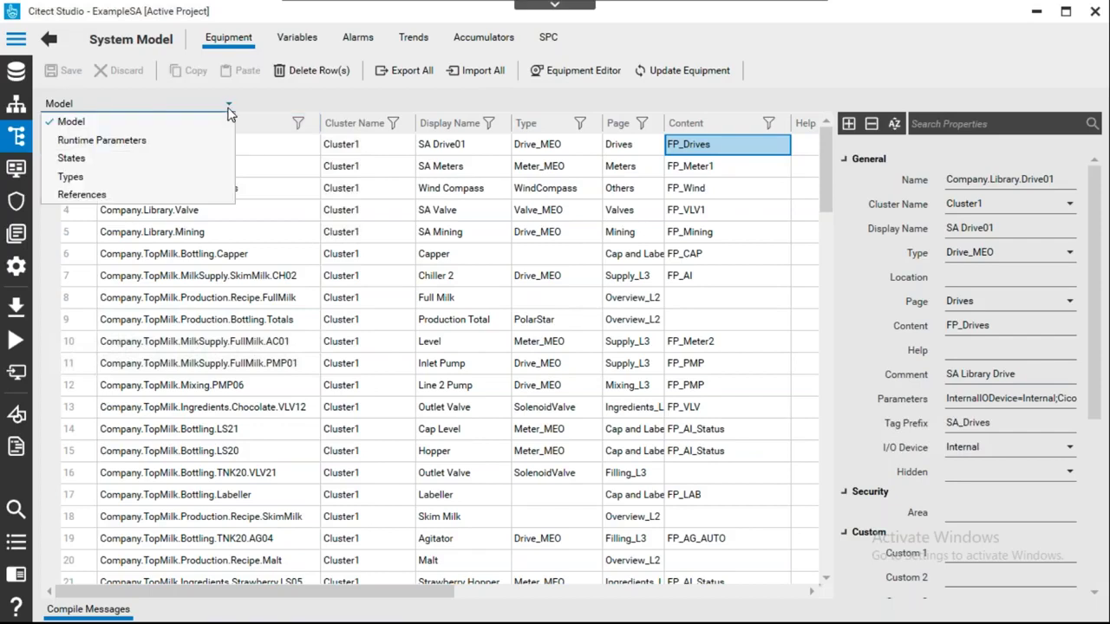
left_click(104, 196)
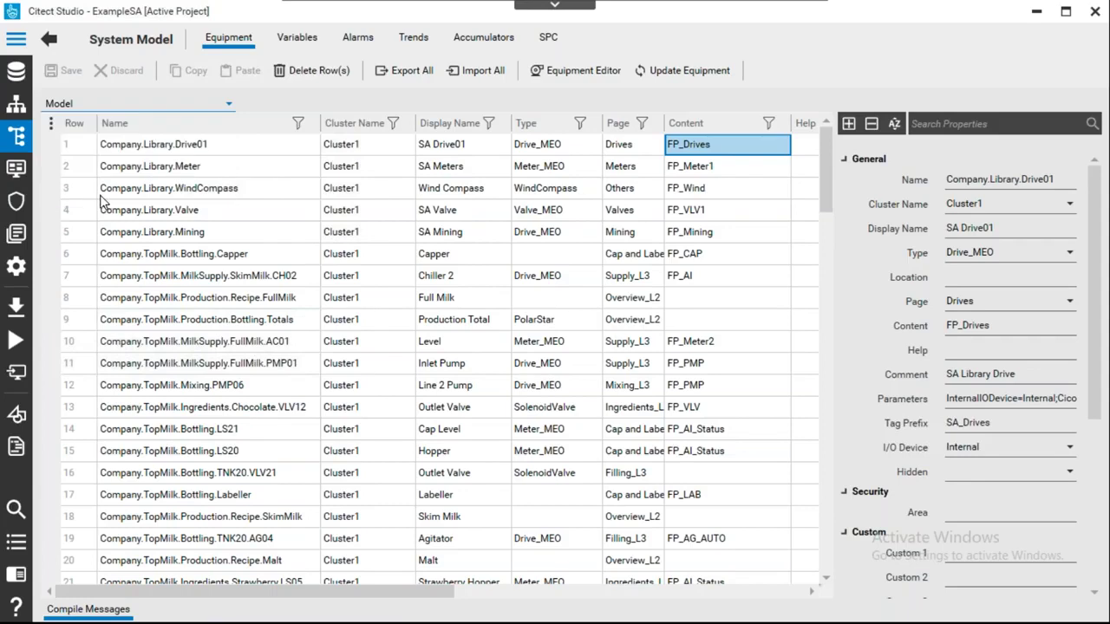
left_click(338, 189)
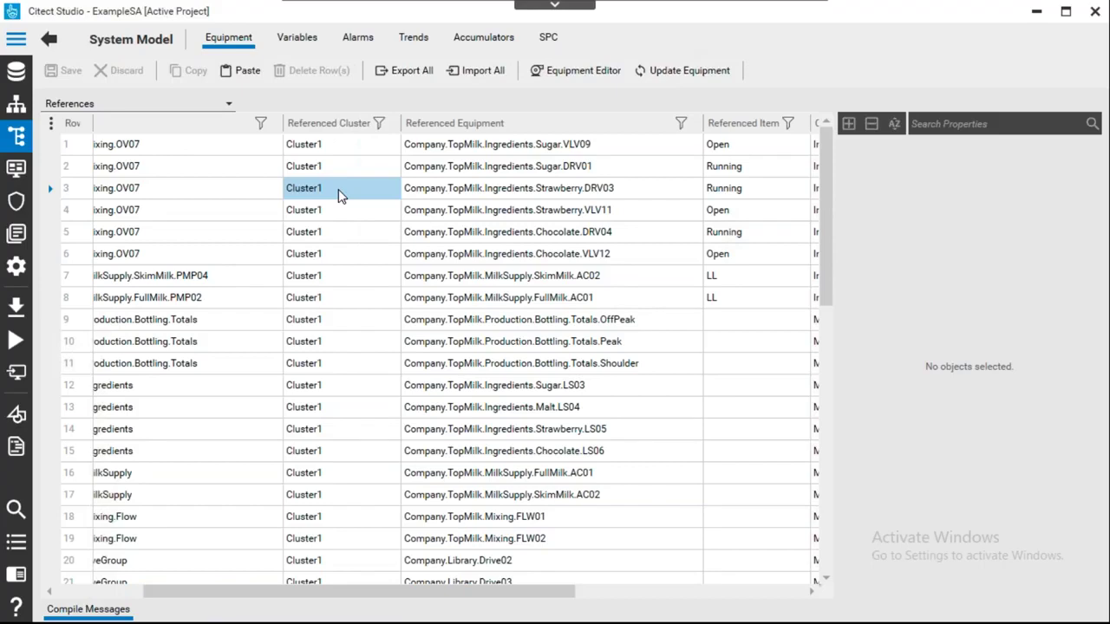
left_click(60, 277)
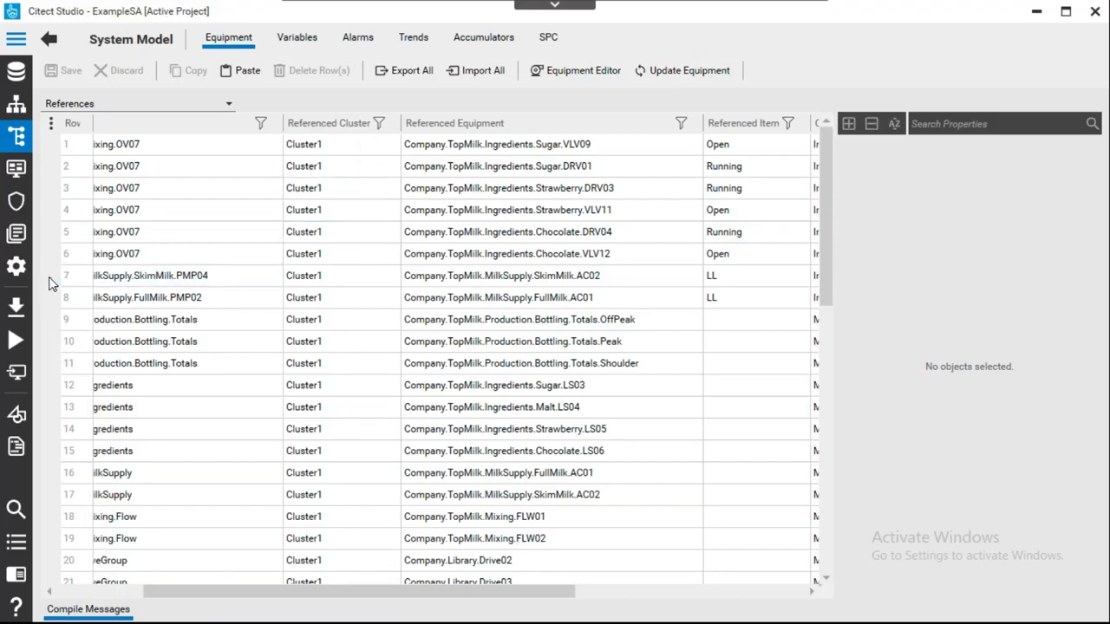
left_click(50, 277)
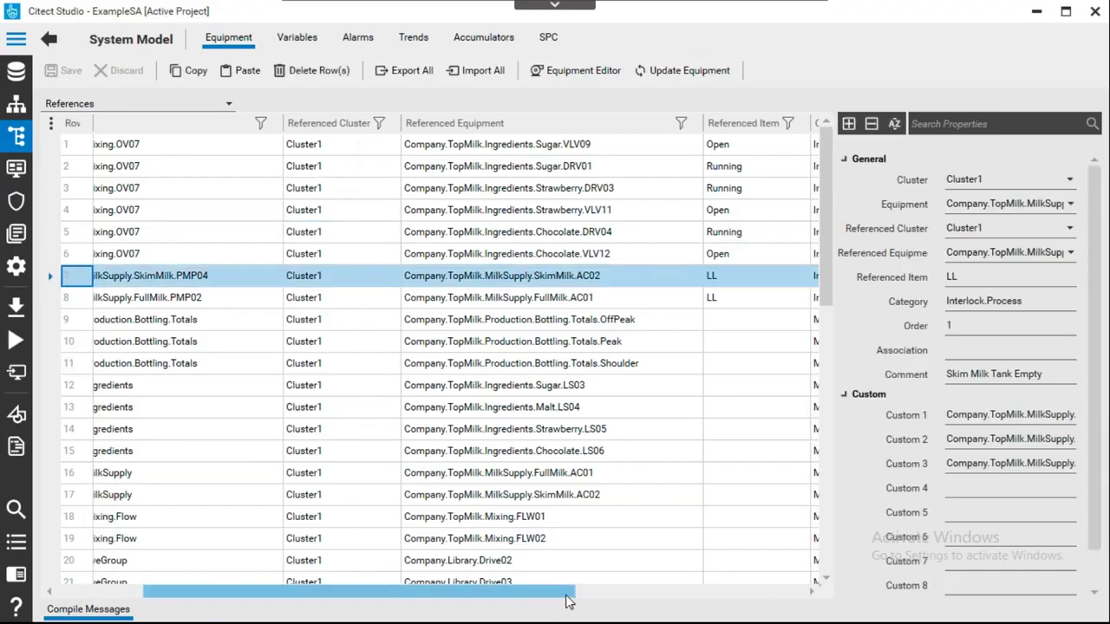
left_click_drag(569, 595, 759, 612)
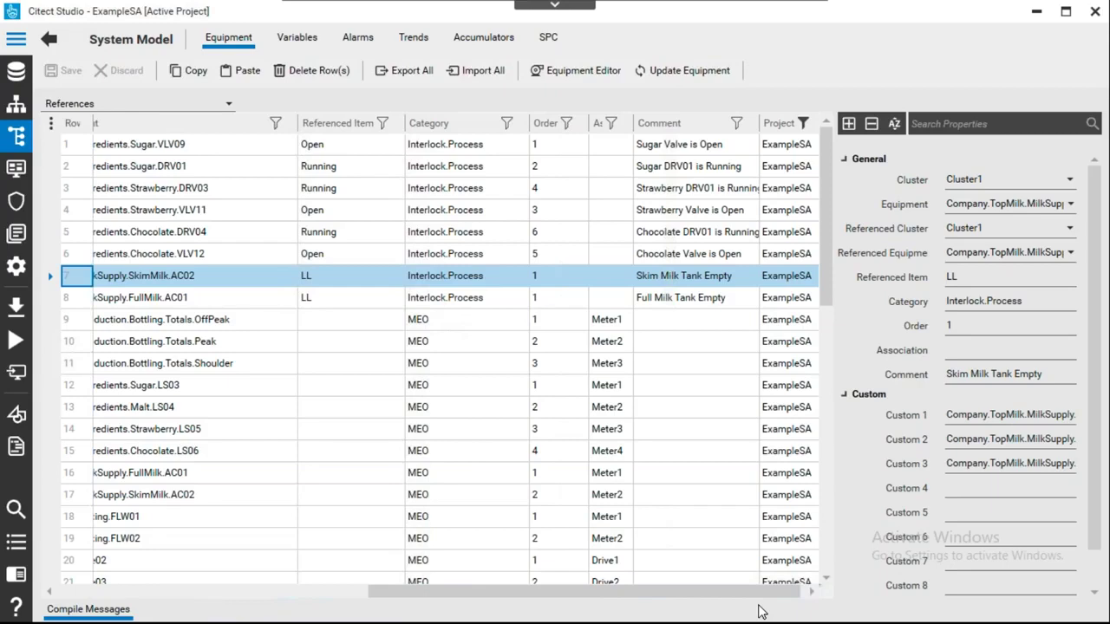
Review the ExampleSA screen profiles OneMonitorHD, OneMonitor4K and TwoMonitorsHD with their screen layouts.
left_click(17, 268)
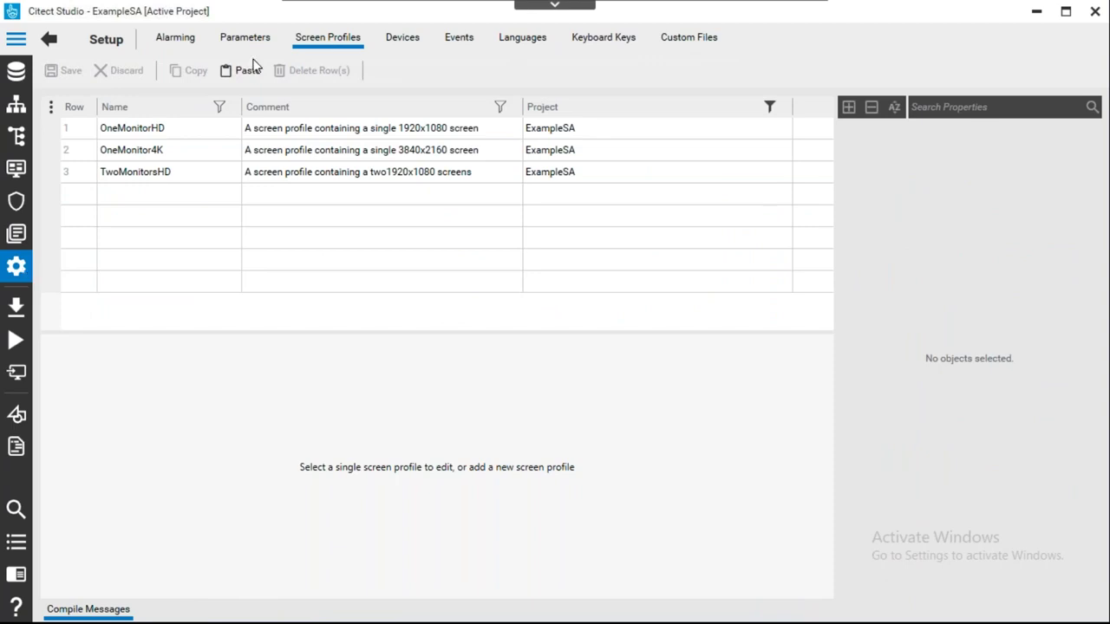
left_click(213, 129)
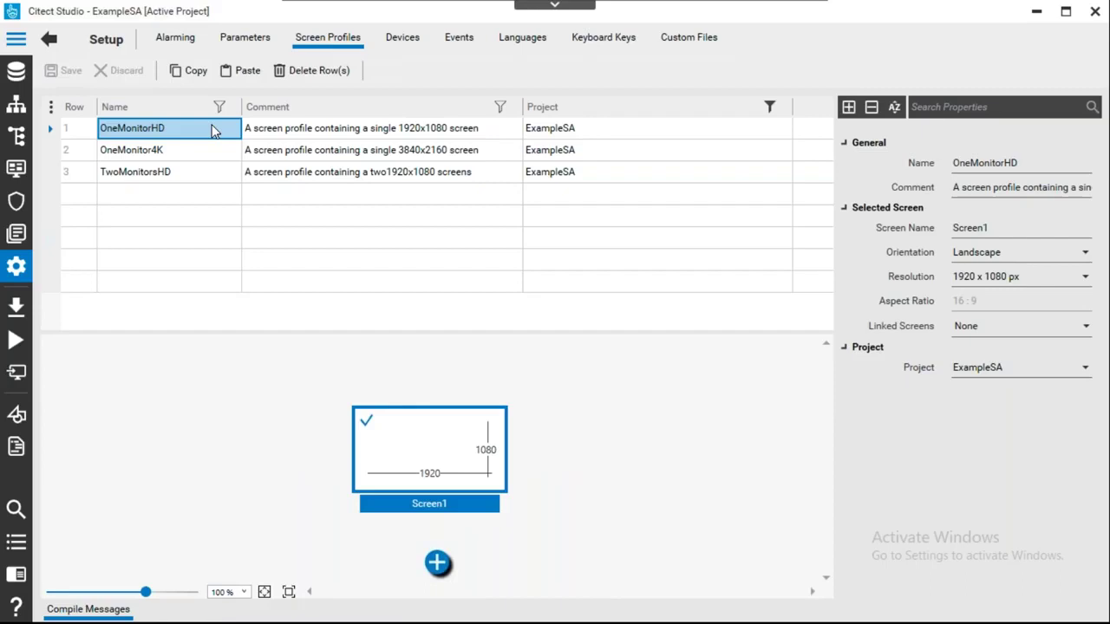
left_click(207, 149)
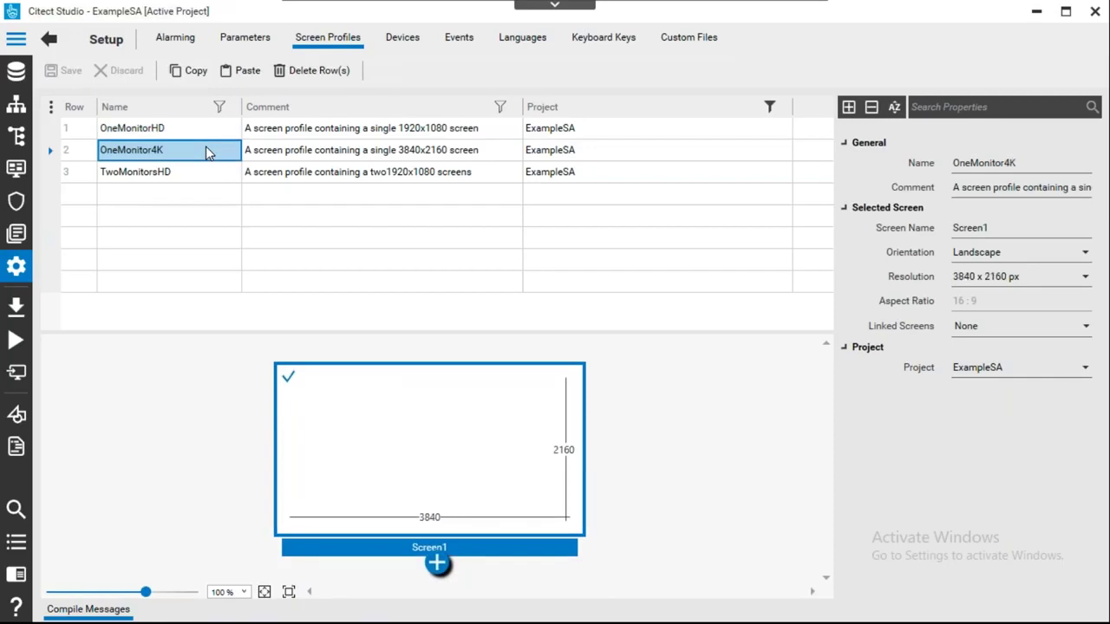
left_click(202, 174)
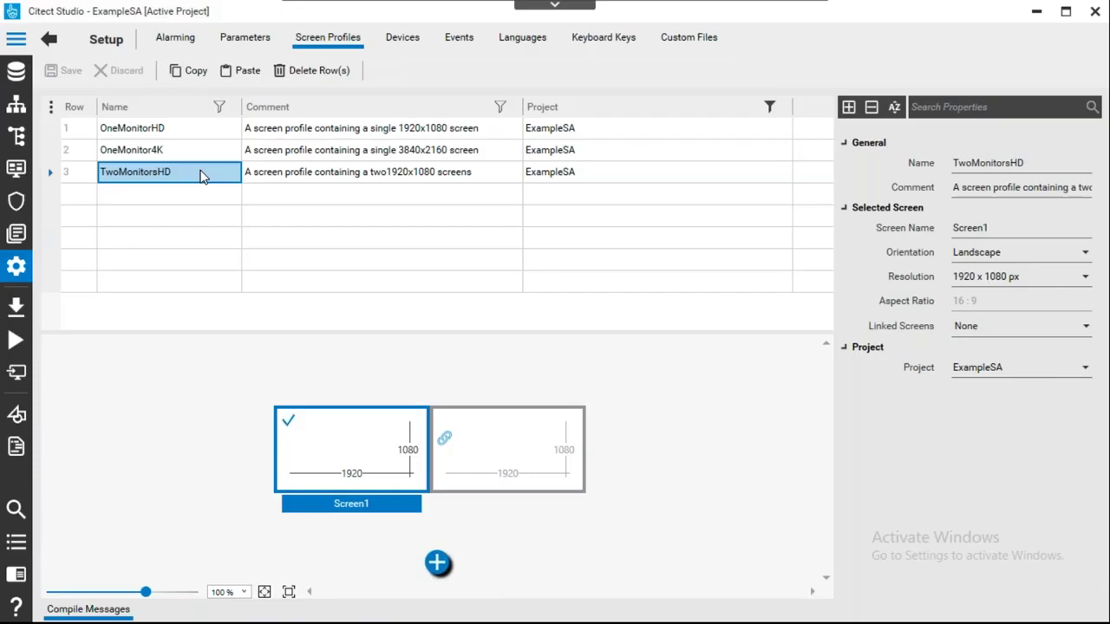
Examine the ExampleSA menu configuration, going through the Navigation, Headerbar, Help, InformationZone and InterlocksZone entries down to the last row.
left_click(18, 171)
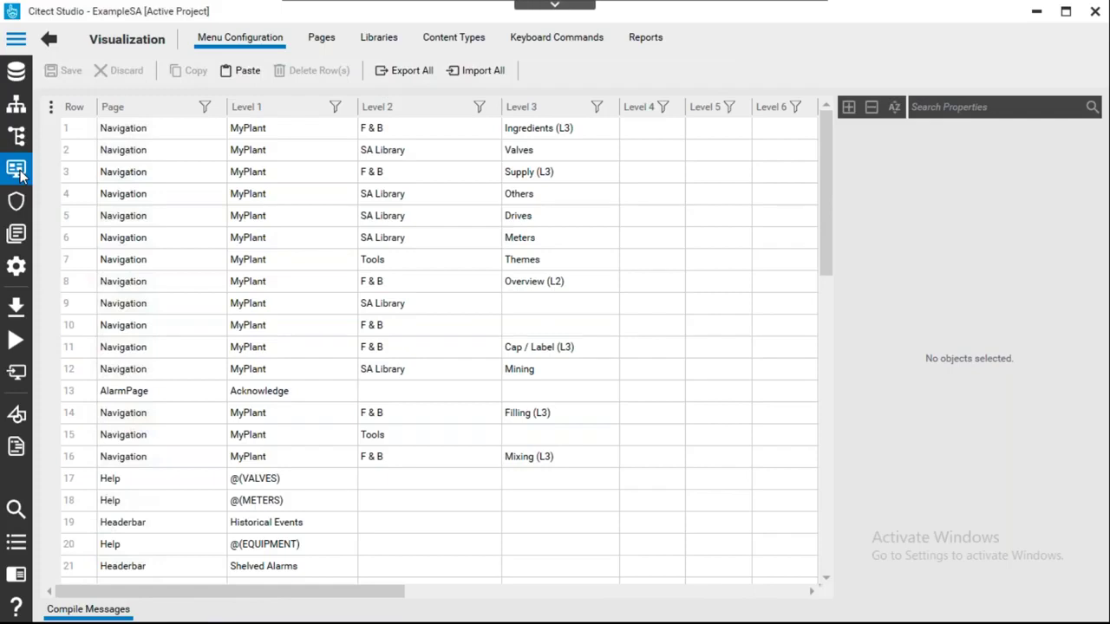
left_click(252, 303)
key("Down")
key("Down")
key("Down")
key("Down")
key("Down")
key("Down")
key("Down")
key("Down")
key("Down")
key("Down")
key("Down")
key("Down")
key("Down")
key("Down")
key("Down")
key("Down")
key("Down")
key("Down")
key("Down")
key("Down")
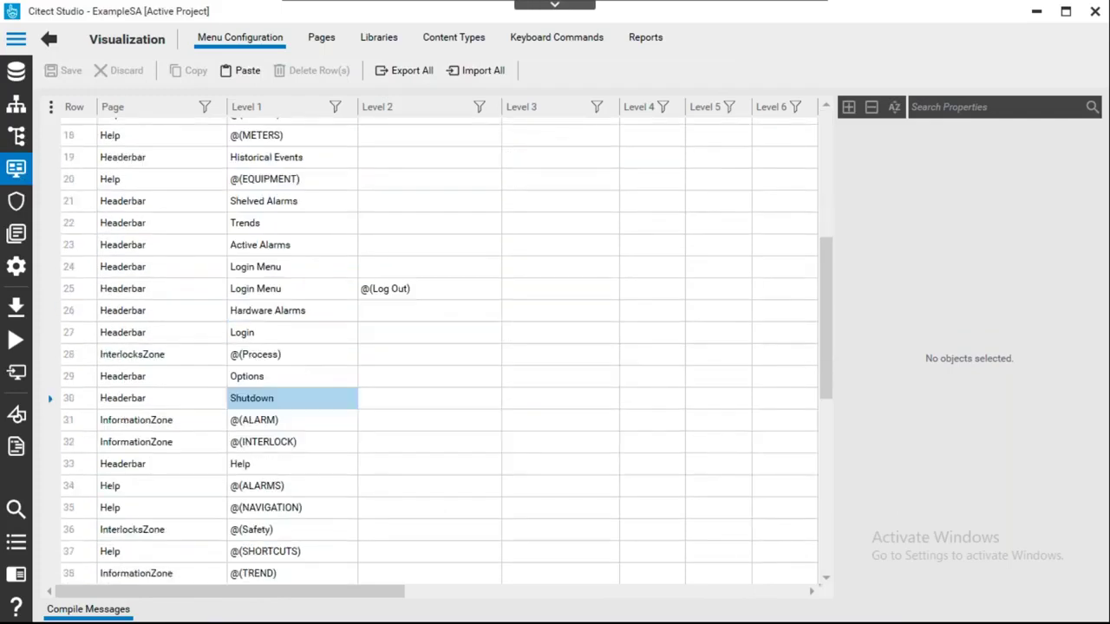
left_click(176, 495)
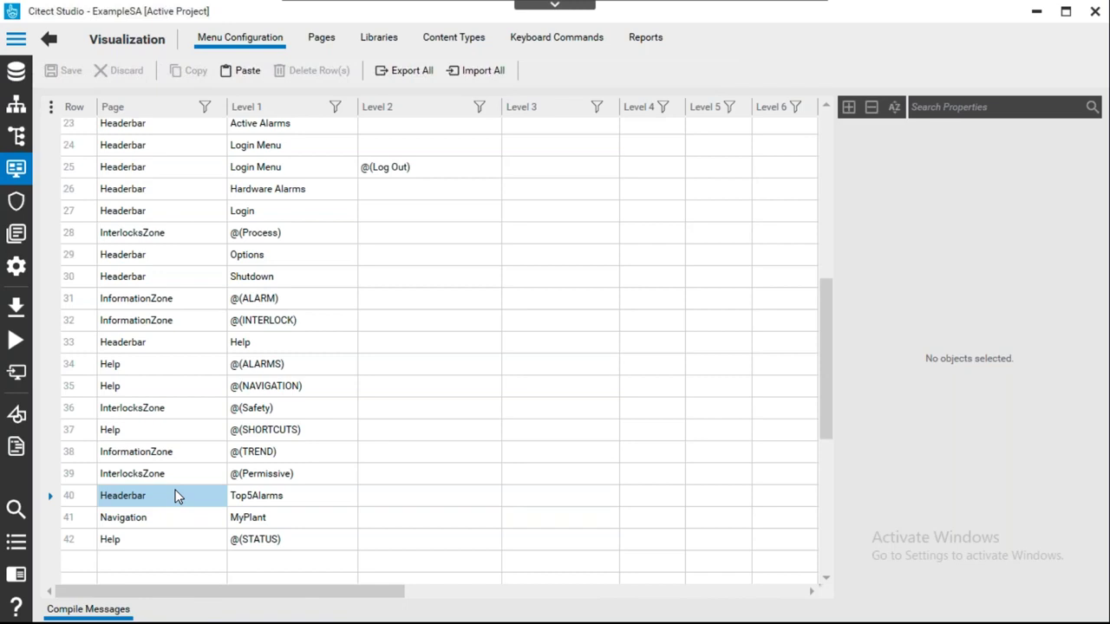
left_click(312, 365)
left_click(401, 287)
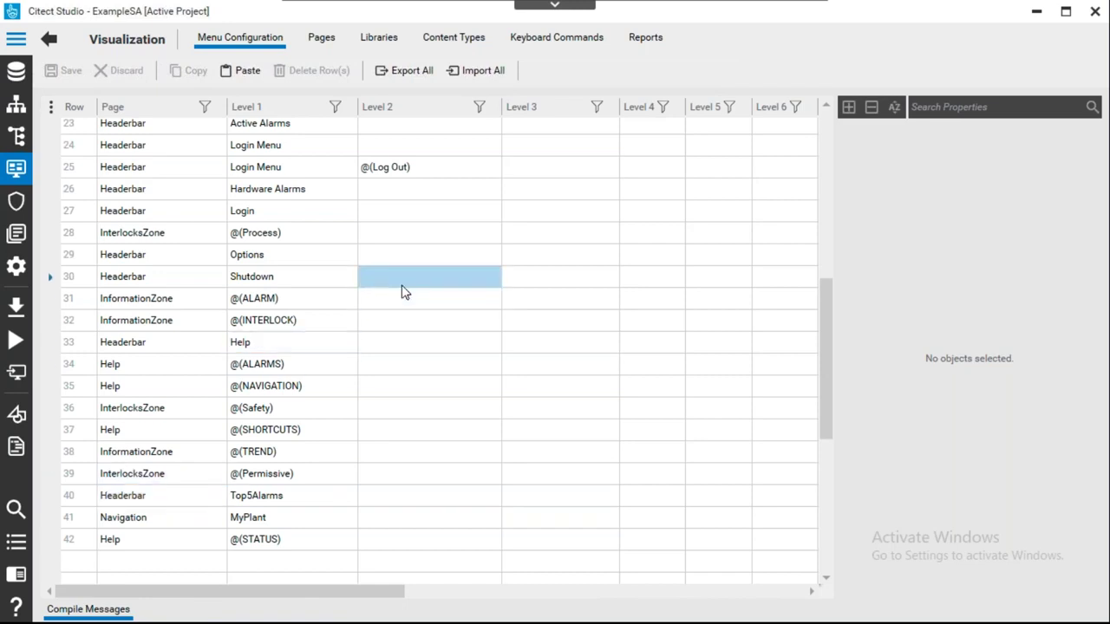
left_click(557, 304)
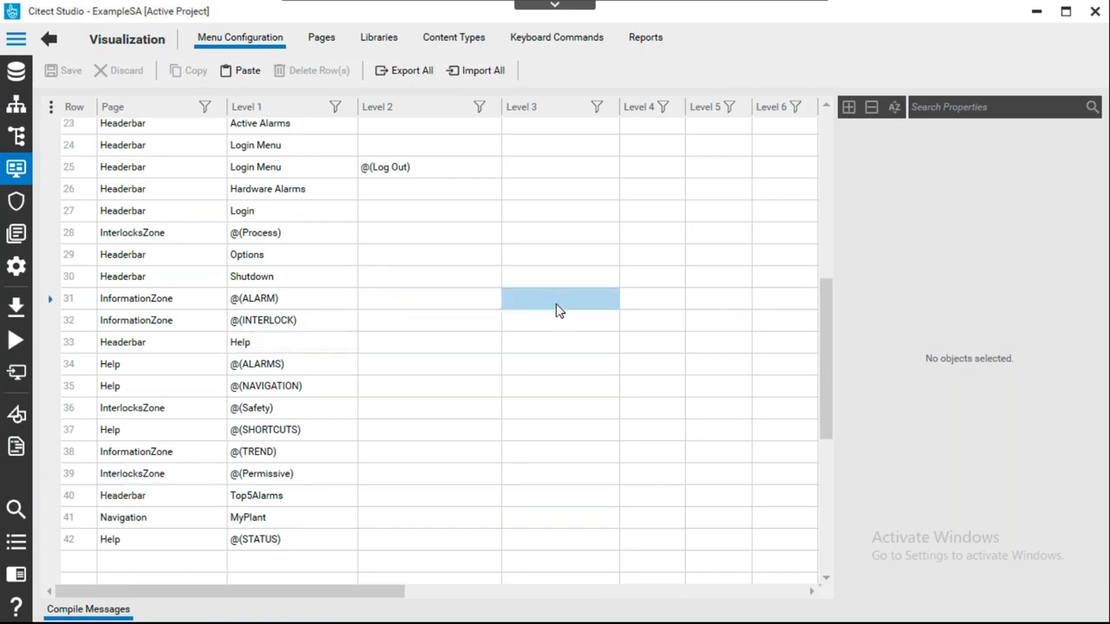
Examine the first Navigation menu entry, MyPlant > F & B > Ingredients (L3), with its menu command and target page properties.
scroll(557, 306, "up", 7)
left_click(131, 148)
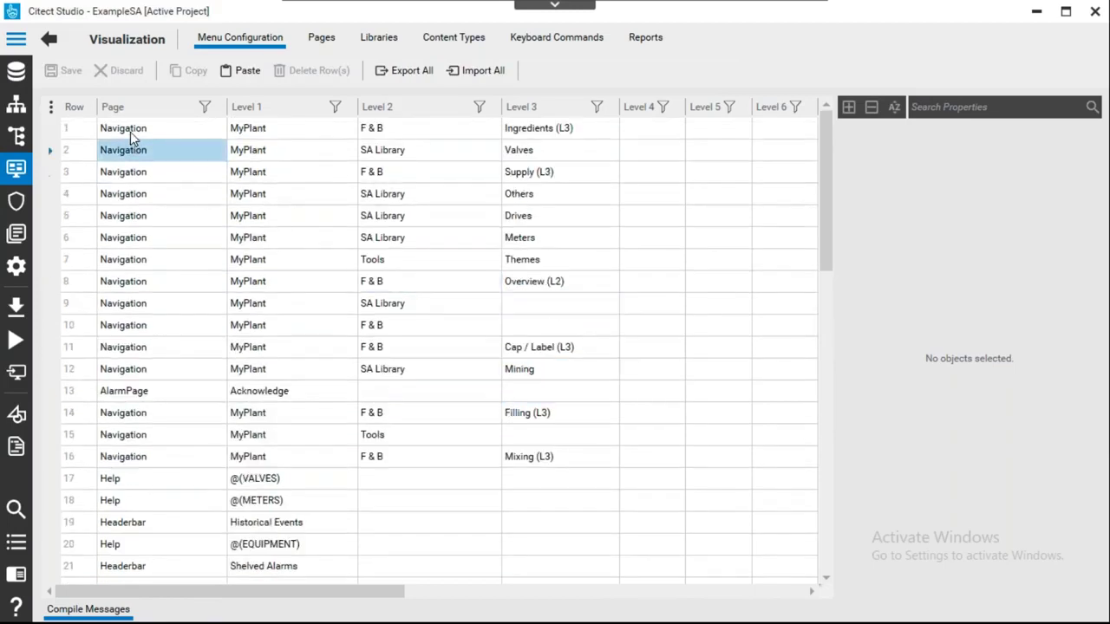
left_click(137, 132)
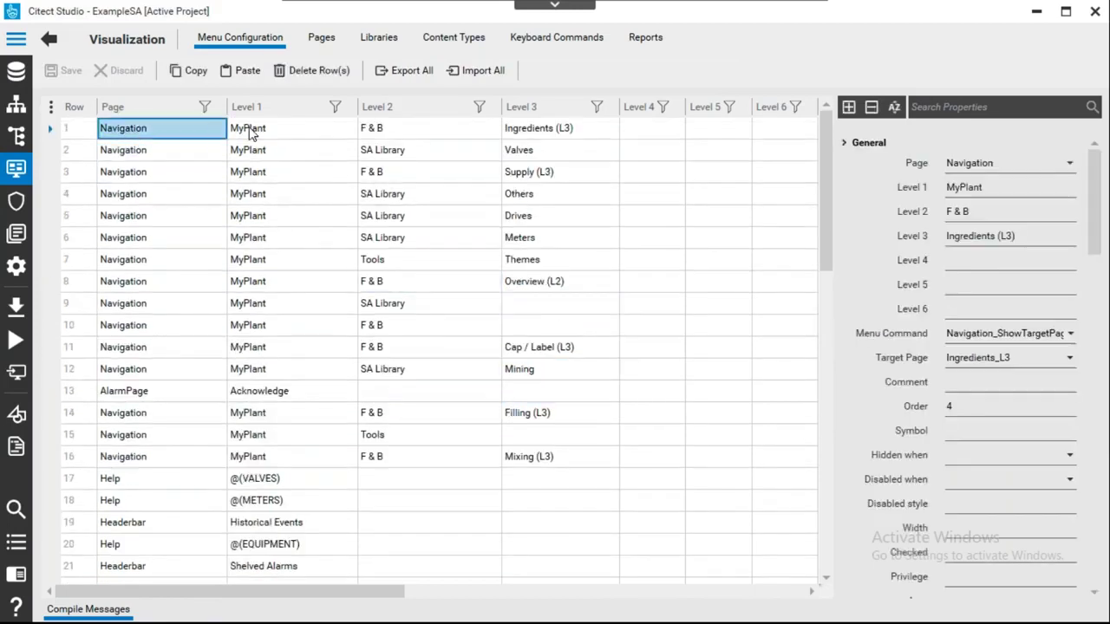
left_click(250, 132, "shift")
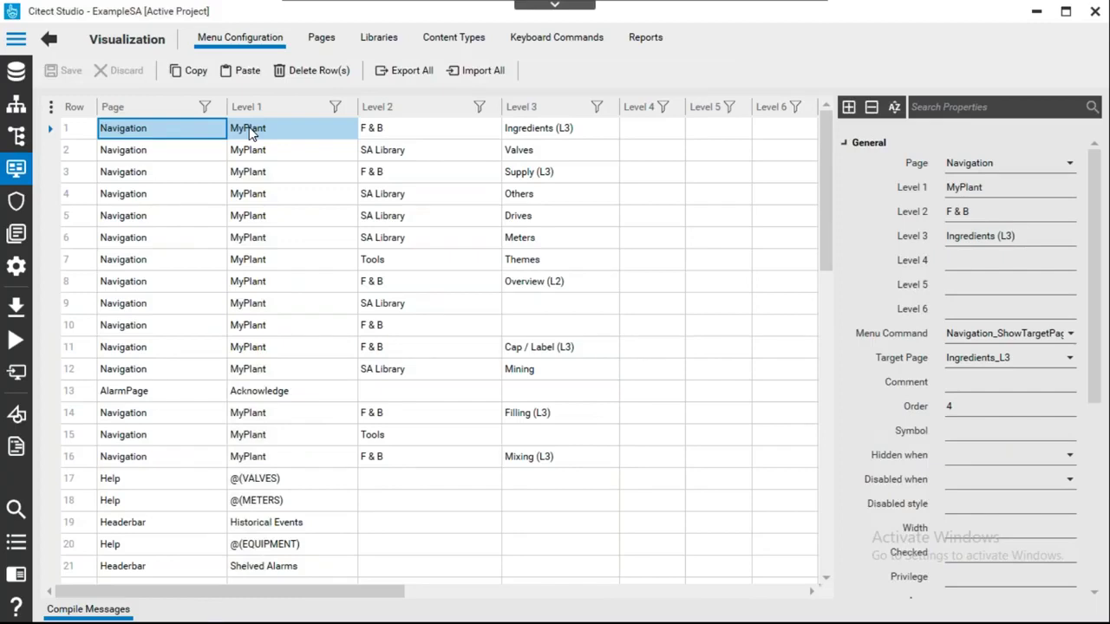
left_click(251, 130, "ctrl")
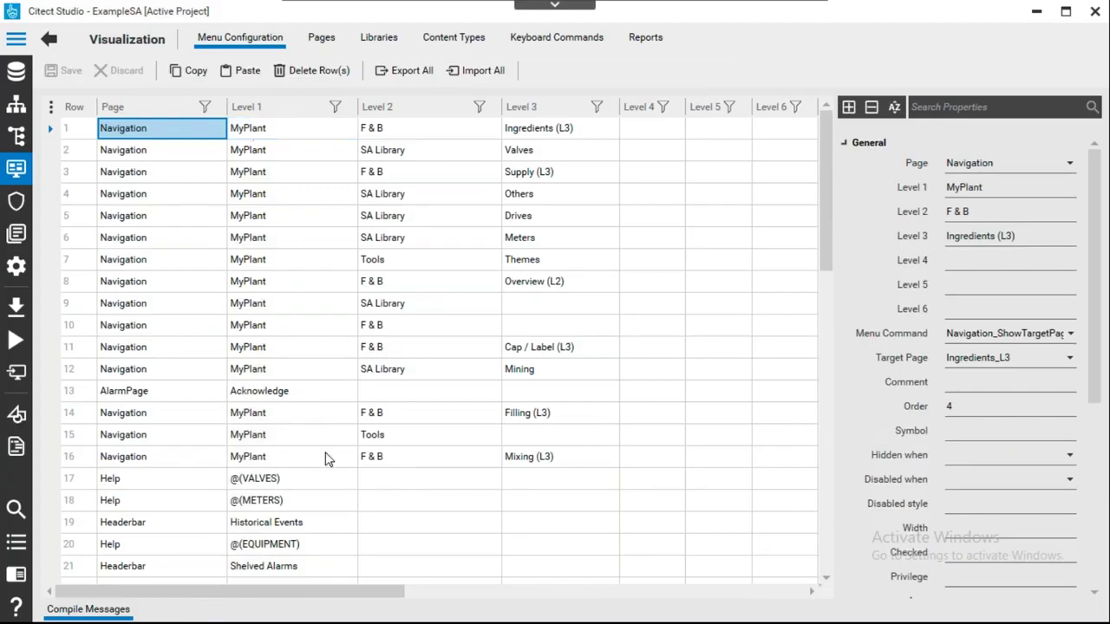
left_click(268, 326, "ctrl")
Browse the ExampleSA pages and view the DefaultAlarm_HD1080 page in Graphics Builder, closing it and returning to Citect Studio.
left_click(320, 38)
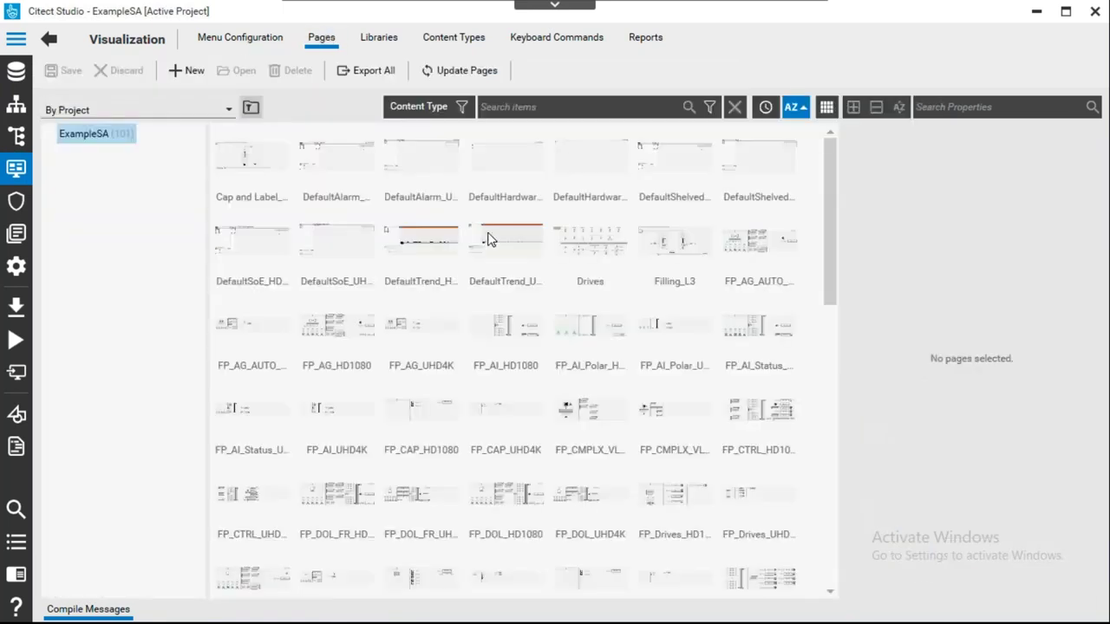
mouse_move(488, 239)
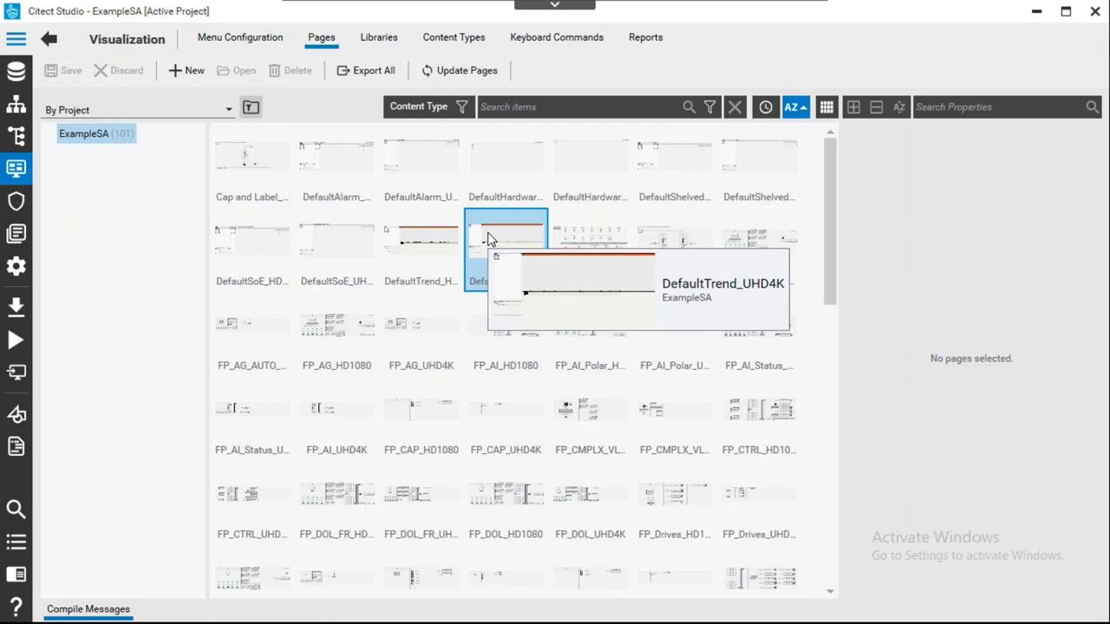
double_click(338, 174)
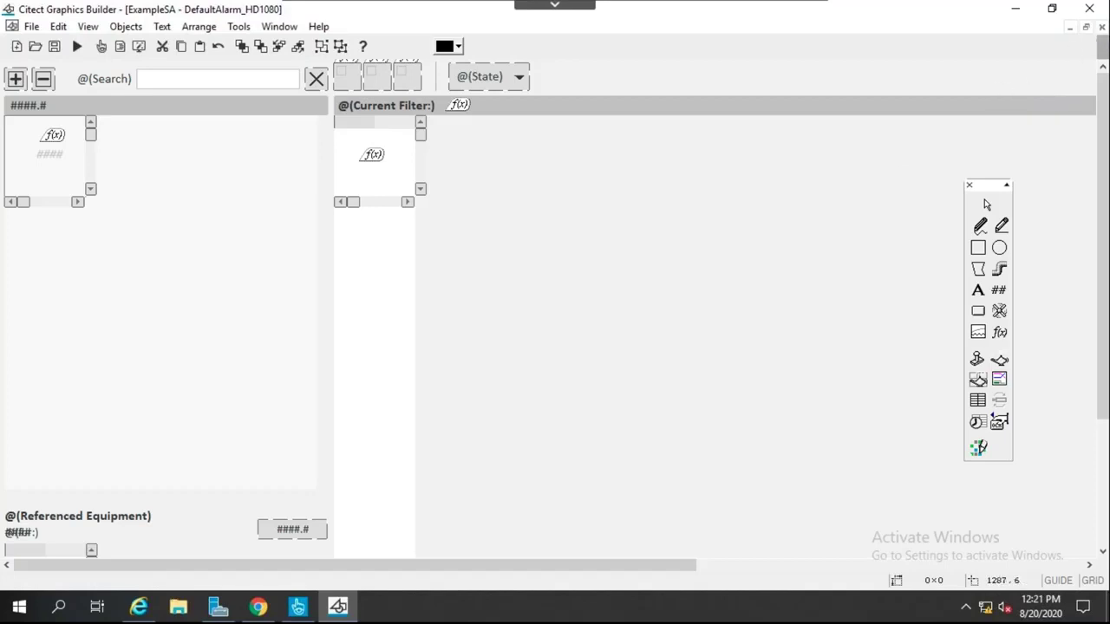
left_click(1102, 27)
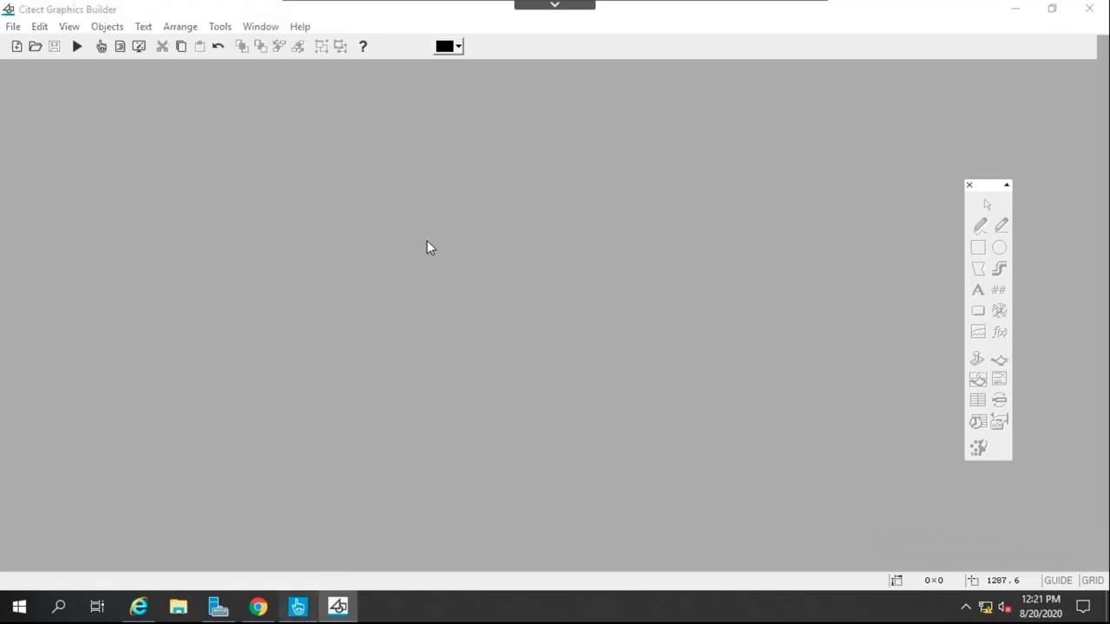
key("alt+Tab")
View the DefaultTrend_HD1080 page and its Process Analyst control properties in Graphics Builder, then close both and return to Citect Studio.
double_click(436, 266)
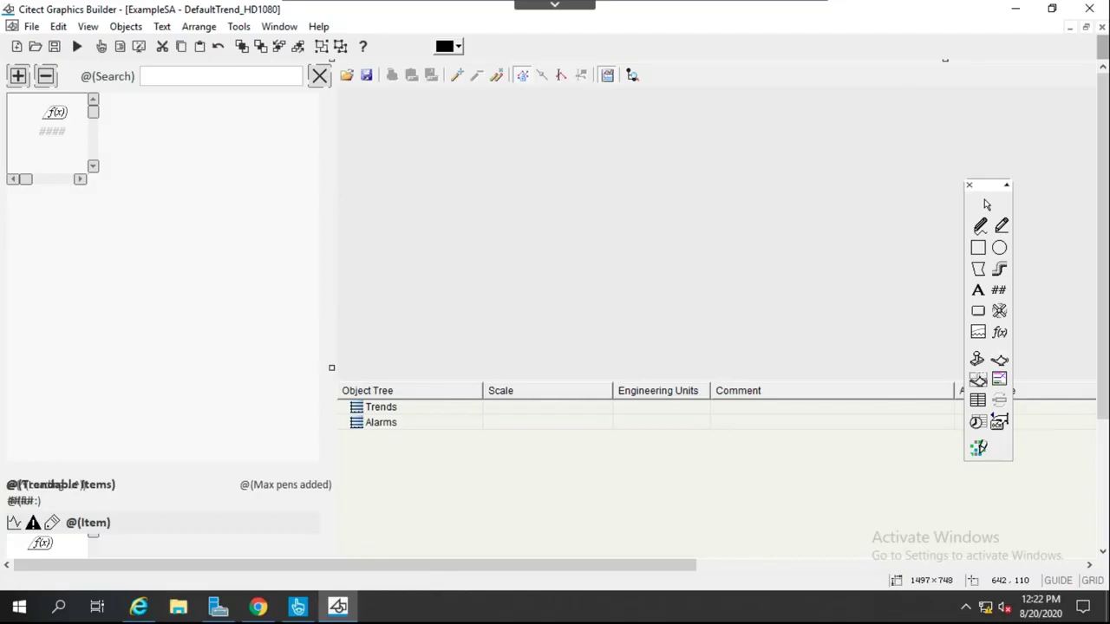
double_click(524, 156)
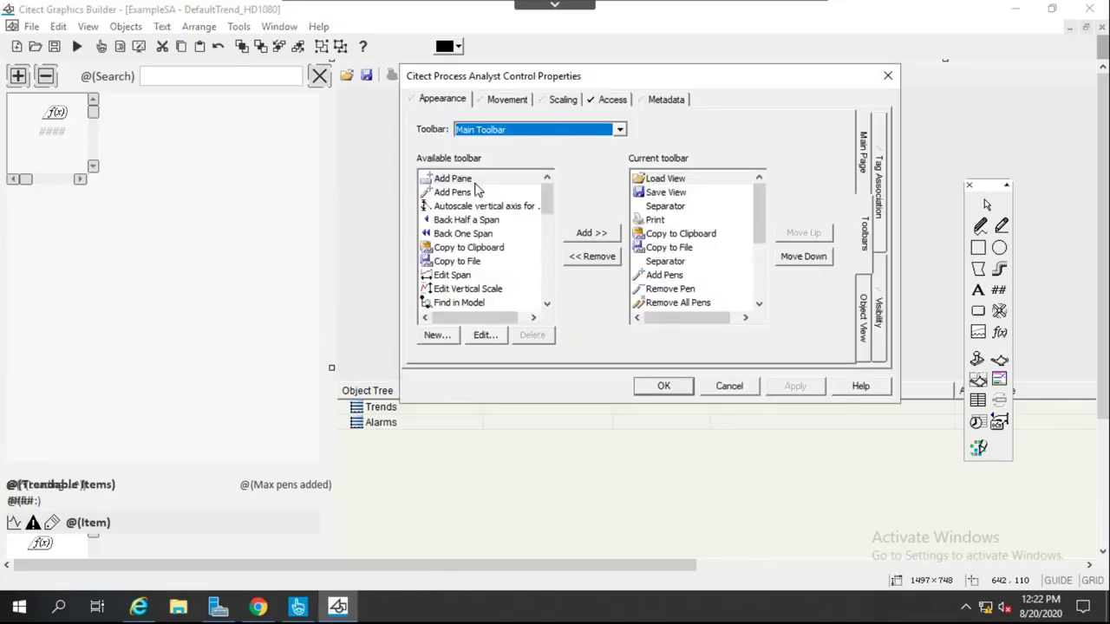
left_click(888, 77)
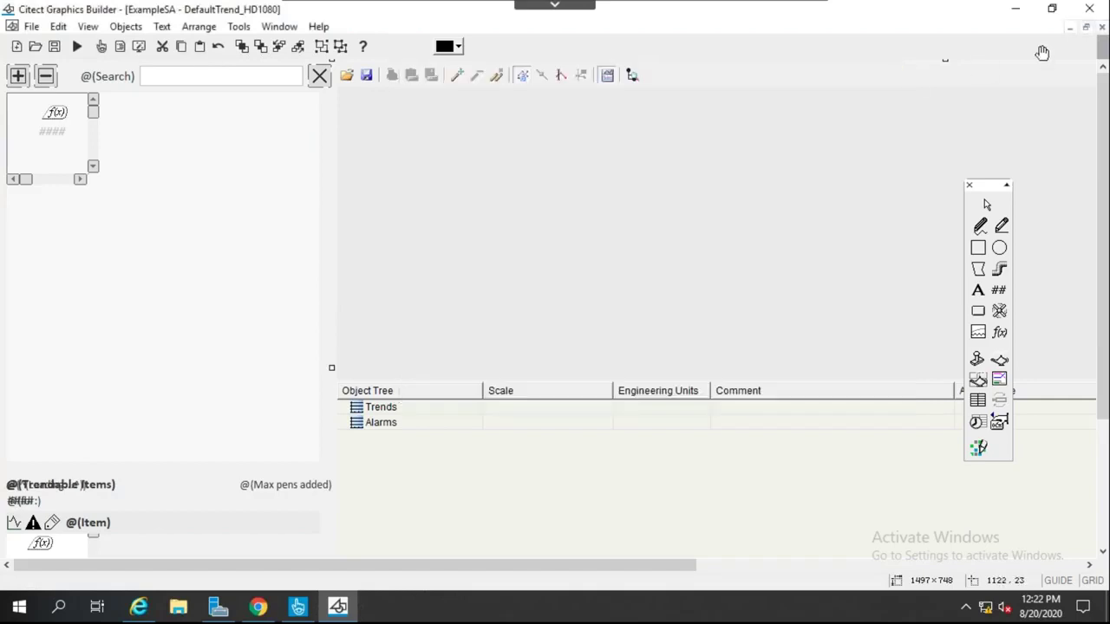
left_click(1101, 27)
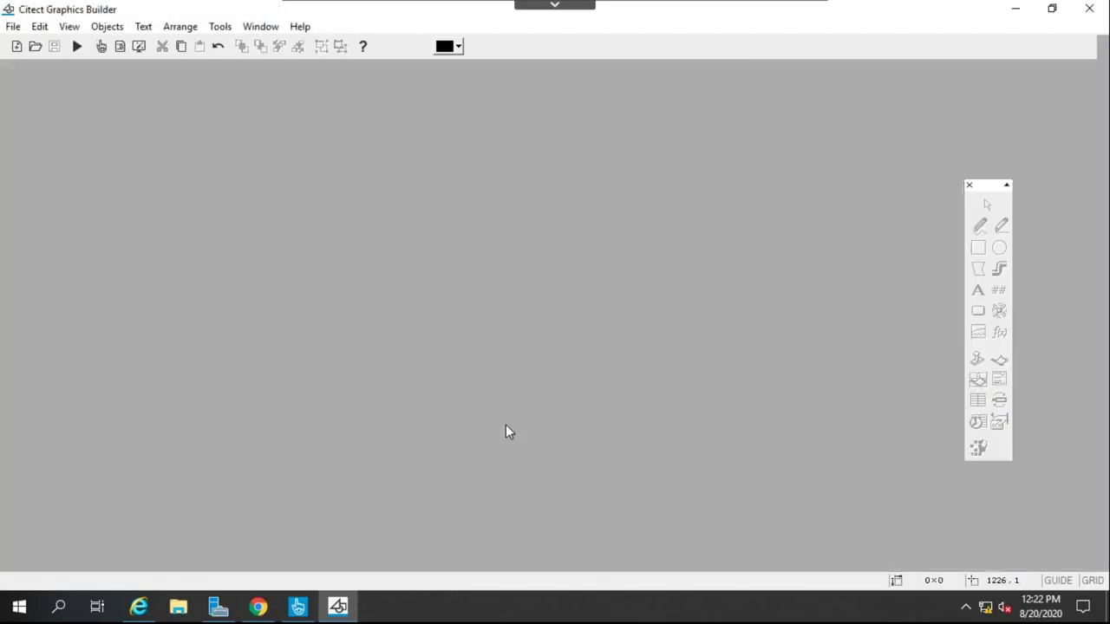
key("alt+Tab")
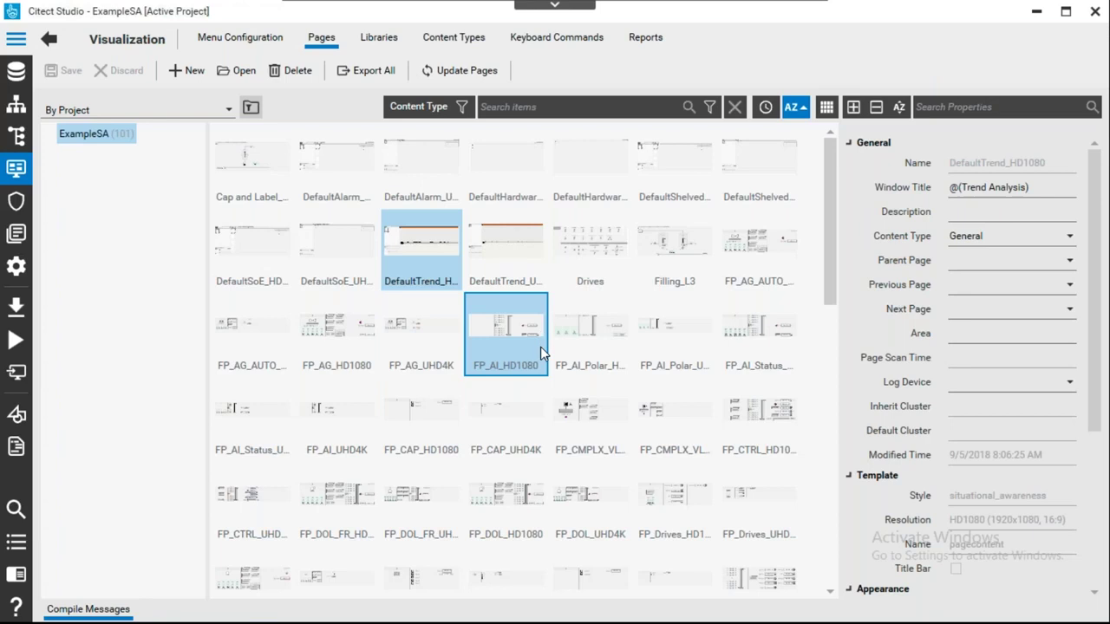
View the ThemeConfig page with its theme choices in Graphics Builder, then close the page and minimize Graphics Builder.
scroll(540, 353, "down", 10)
double_click(245, 558)
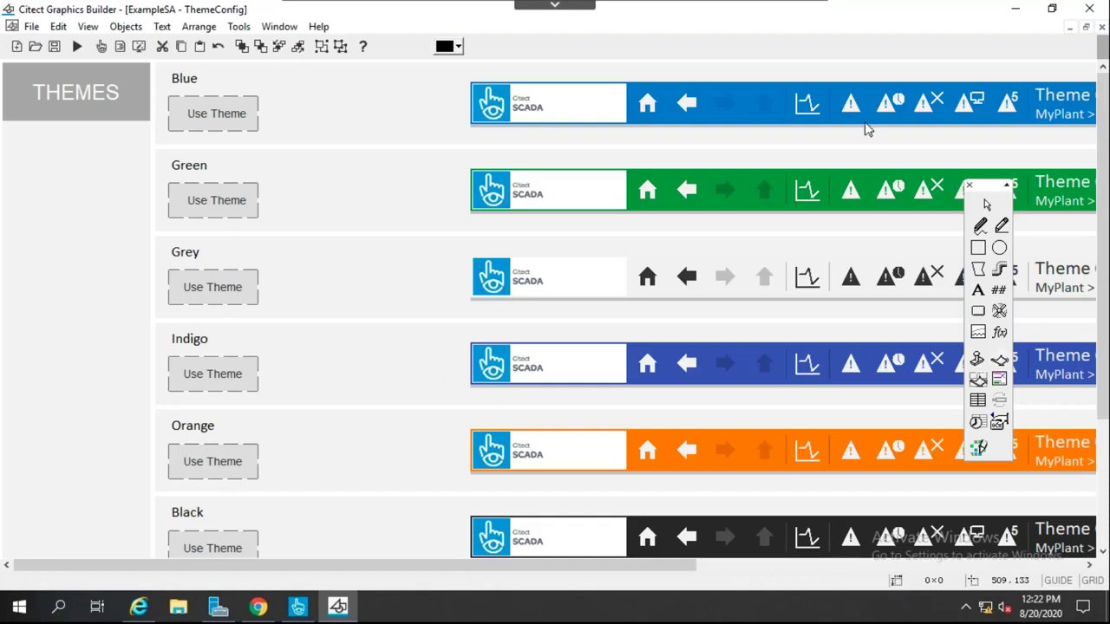
left_click(1101, 27)
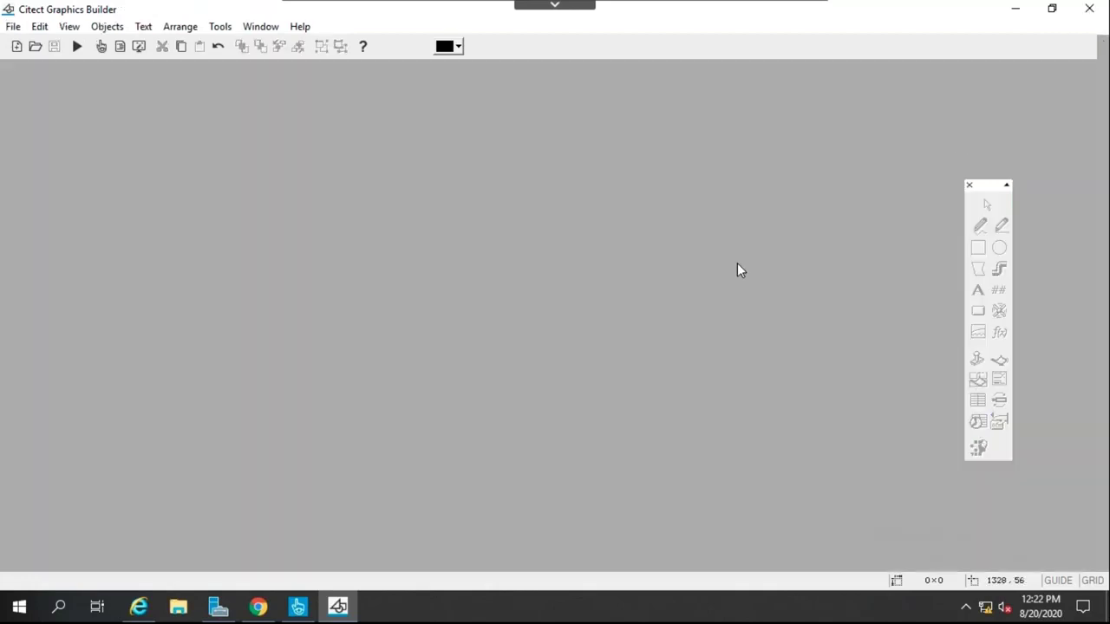
left_click(1016, 9)
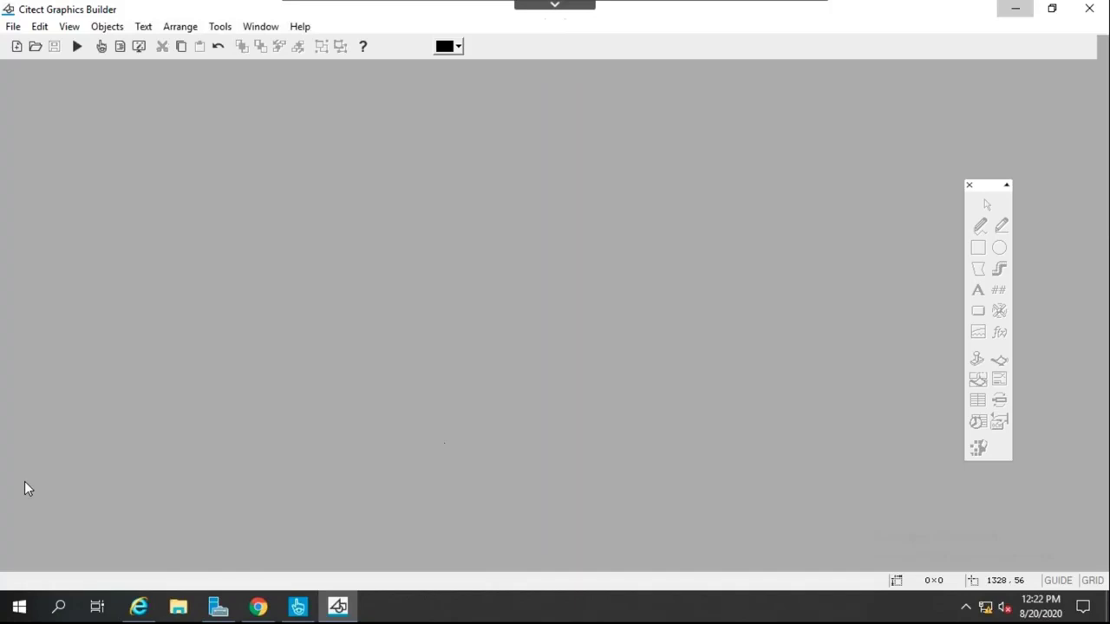
Run the ExampleSA project, accept running the Computer Setup Wizard, and choose Express Setup with locally configured settings.
left_click(19, 340)
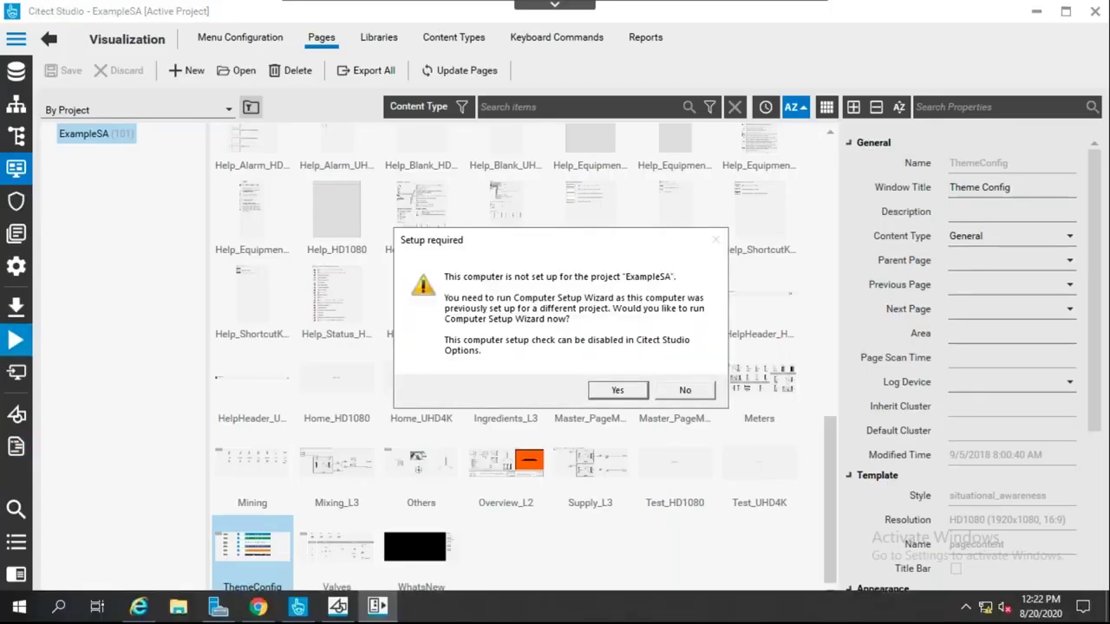
left_click(618, 392)
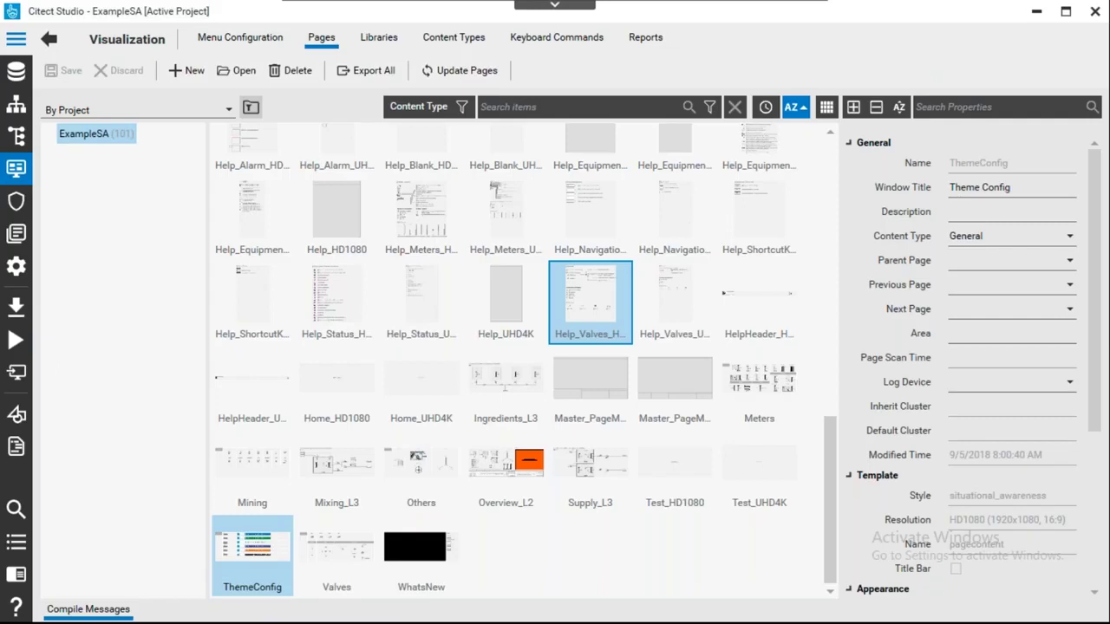
mouse_move(589, 217)
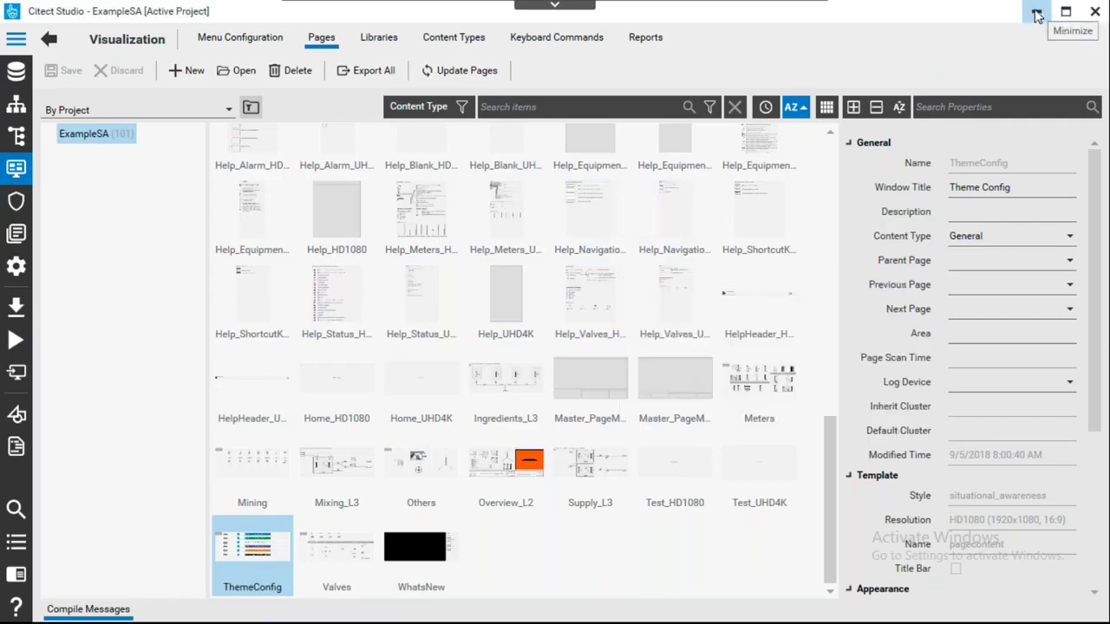
key("super+d")
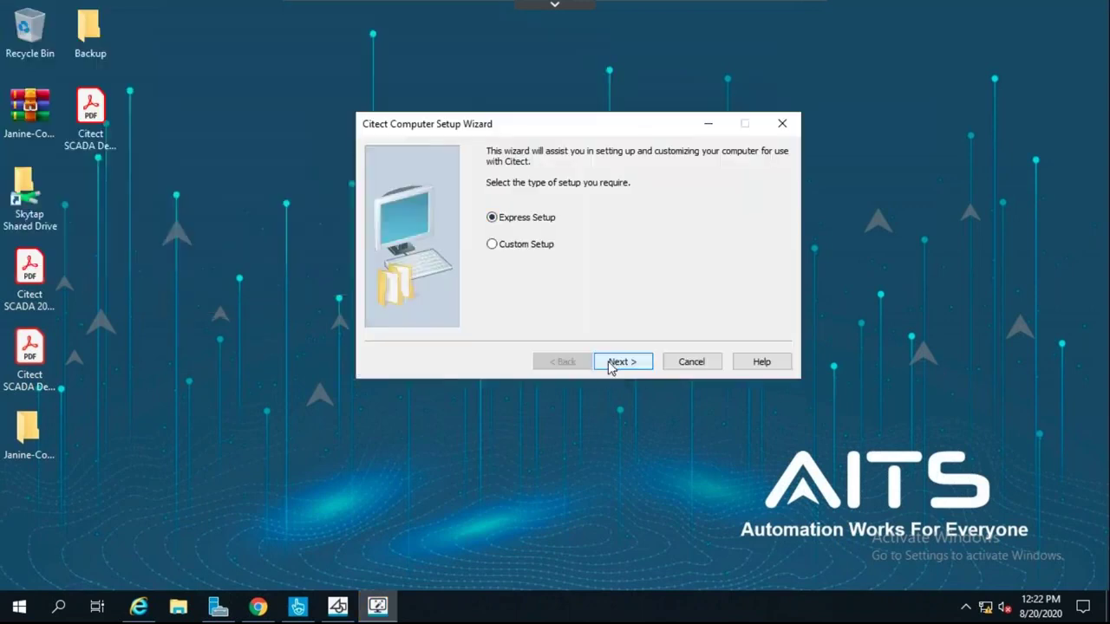
left_click(611, 363)
left_click(612, 364)
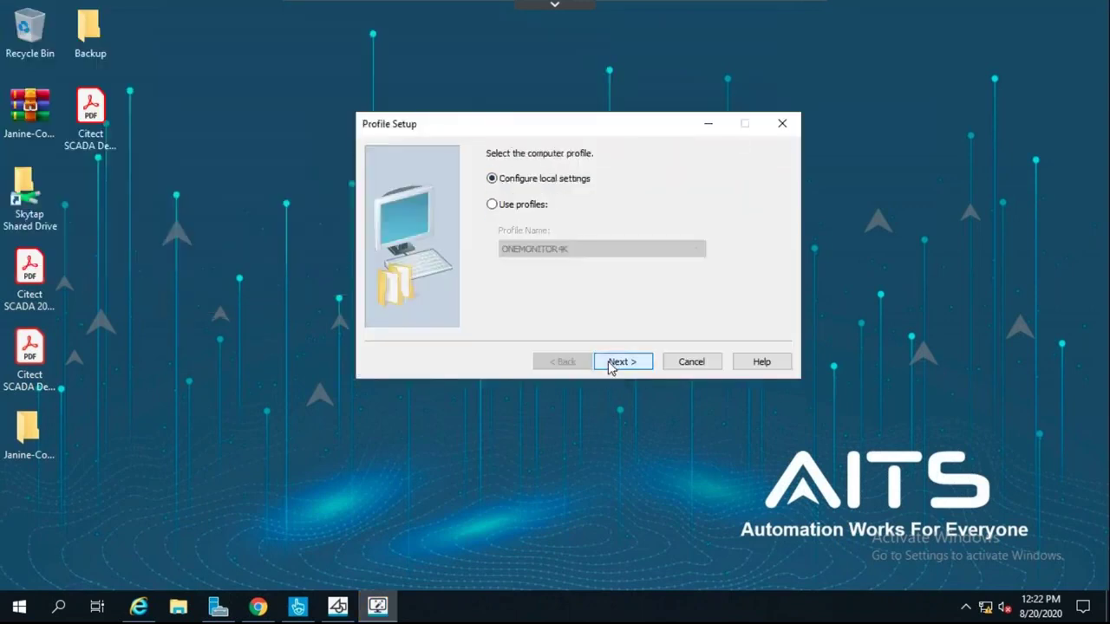
left_click(610, 364)
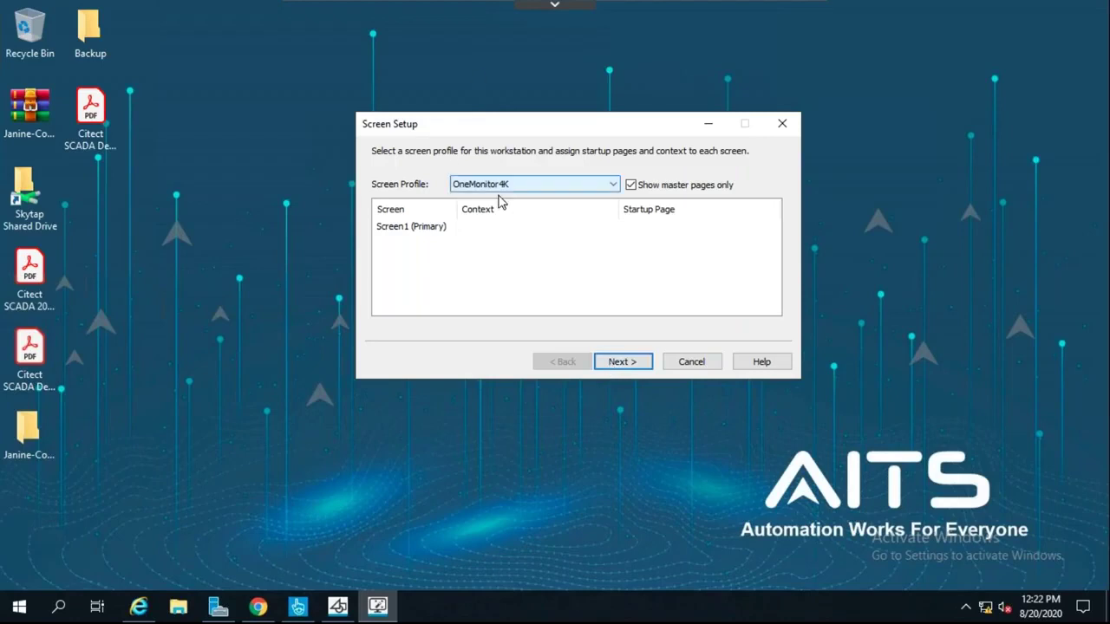
Assign the MyPlant context and the Master_PageMenu1_HD1080 startup page to Screen1 of the OneMonitor4K screen profile.
left_click(486, 228)
left_click(543, 226)
left_click(610, 227)
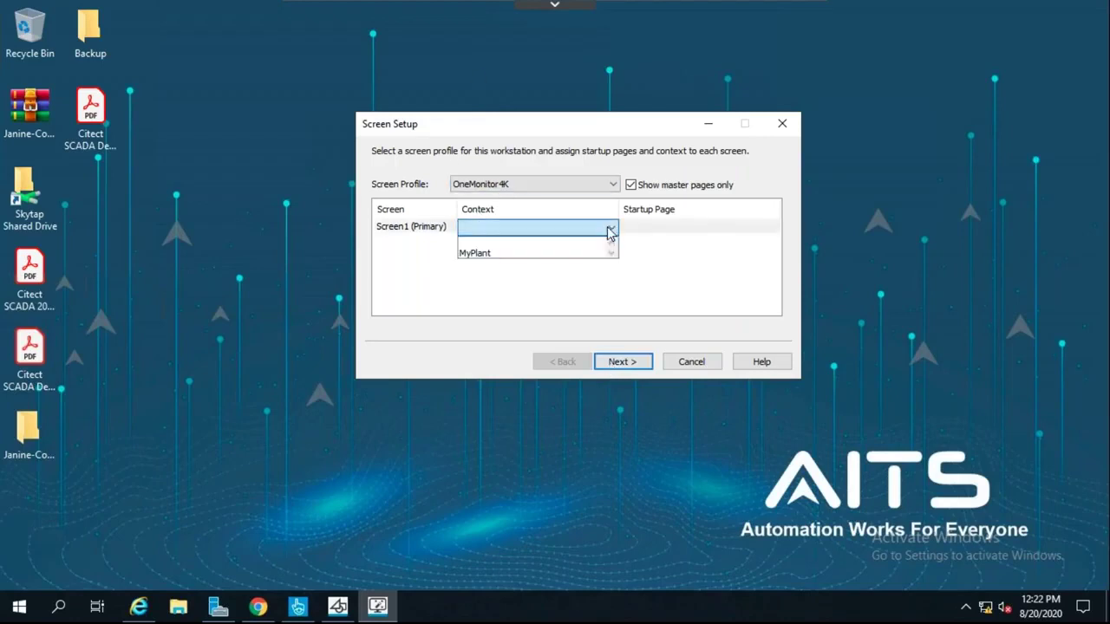
left_click(511, 254)
left_click(731, 229)
left_click(772, 227)
left_click(680, 254)
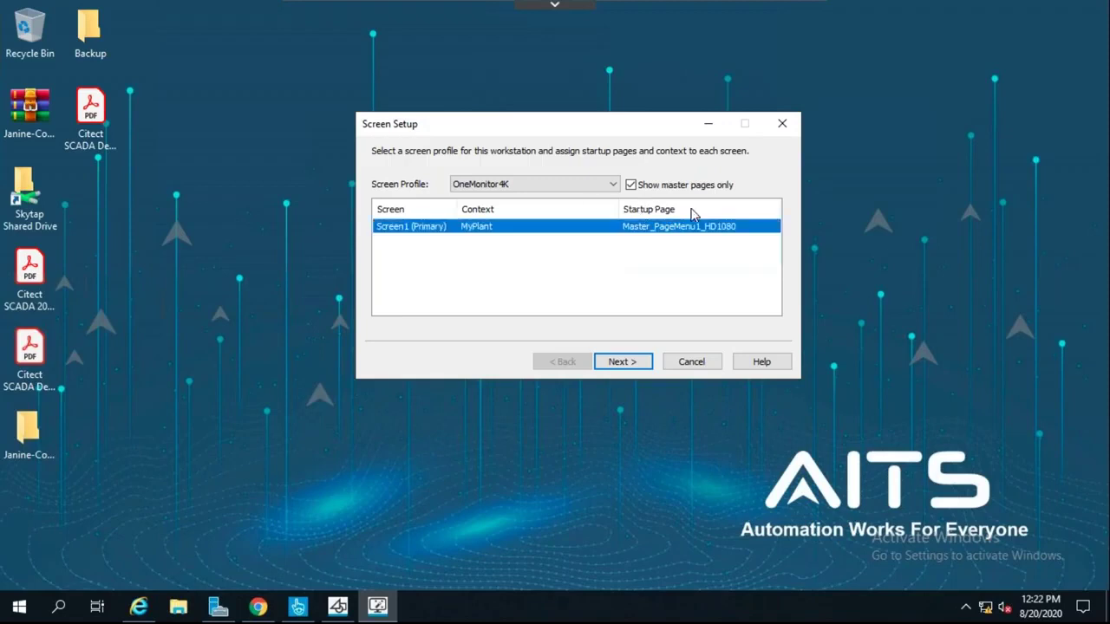
left_click(625, 357)
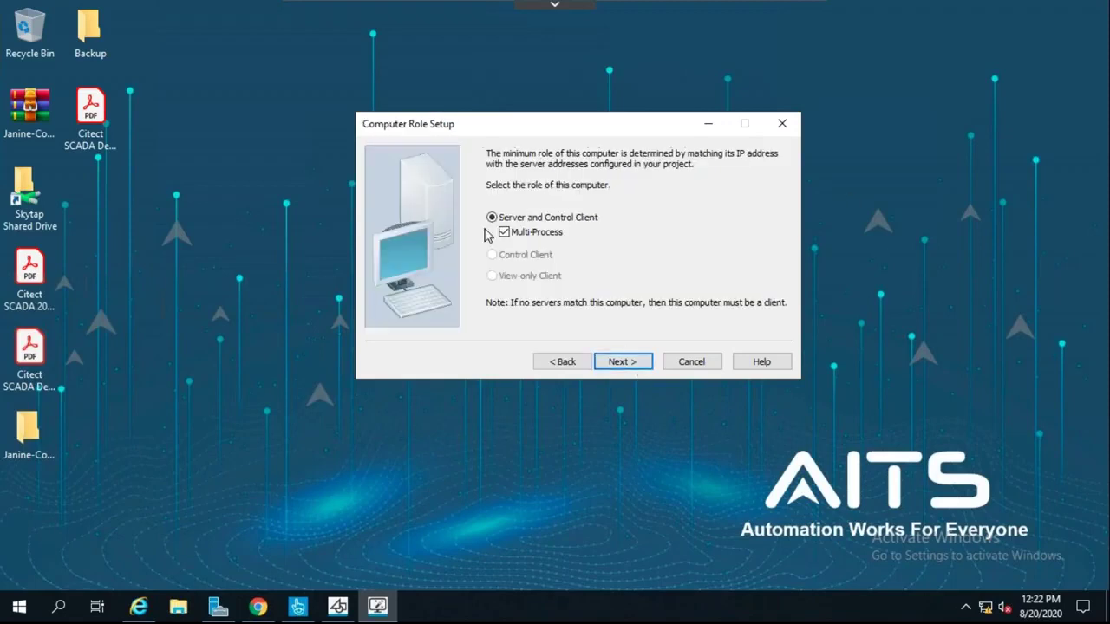
Accept the multi-process Server and Control Client role and the existing server authentication, and finish the computer setup.
left_click(620, 368)
left_click(620, 369)
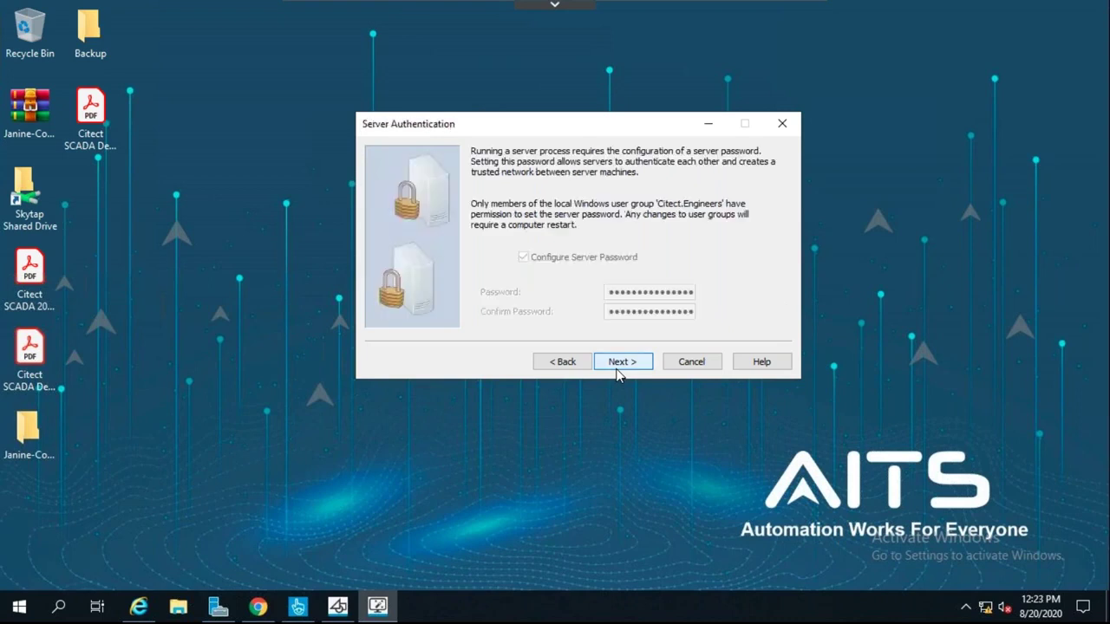
left_click(619, 371)
left_click(621, 371)
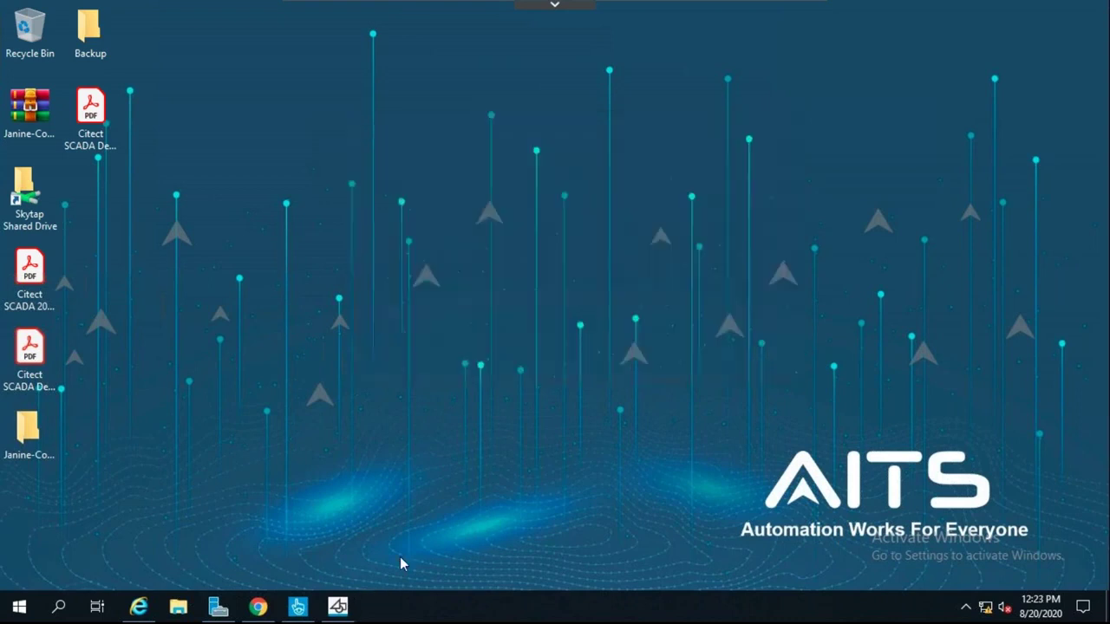
Start the ExampleSA runtime from Citect Studio, hide the Runtime Manager and minimize the Studio window.
left_click(297, 606)
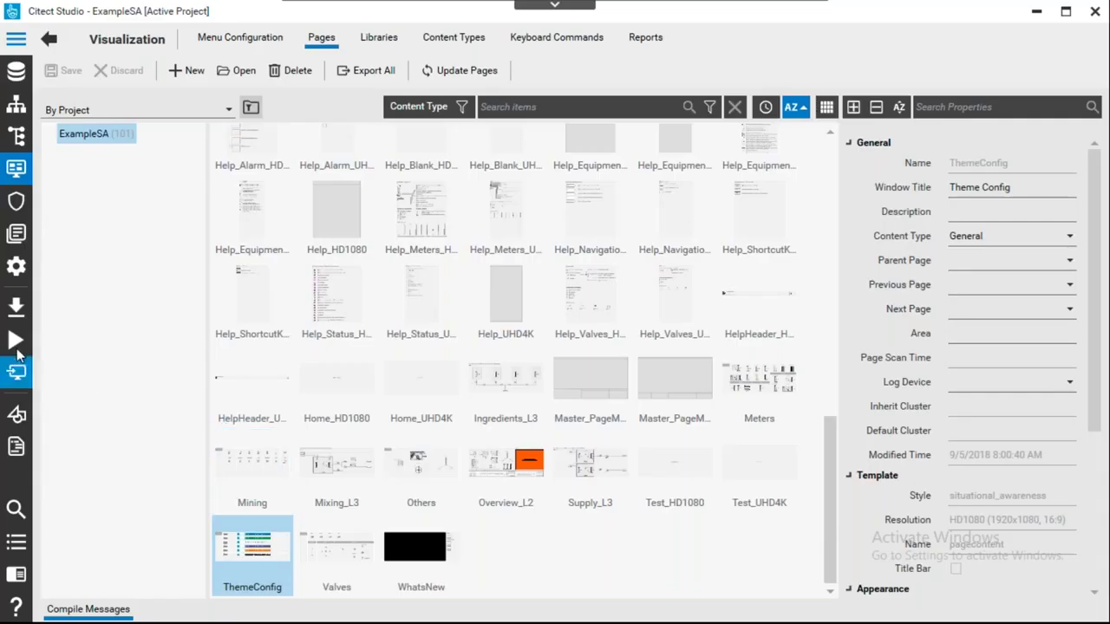
left_click(18, 351)
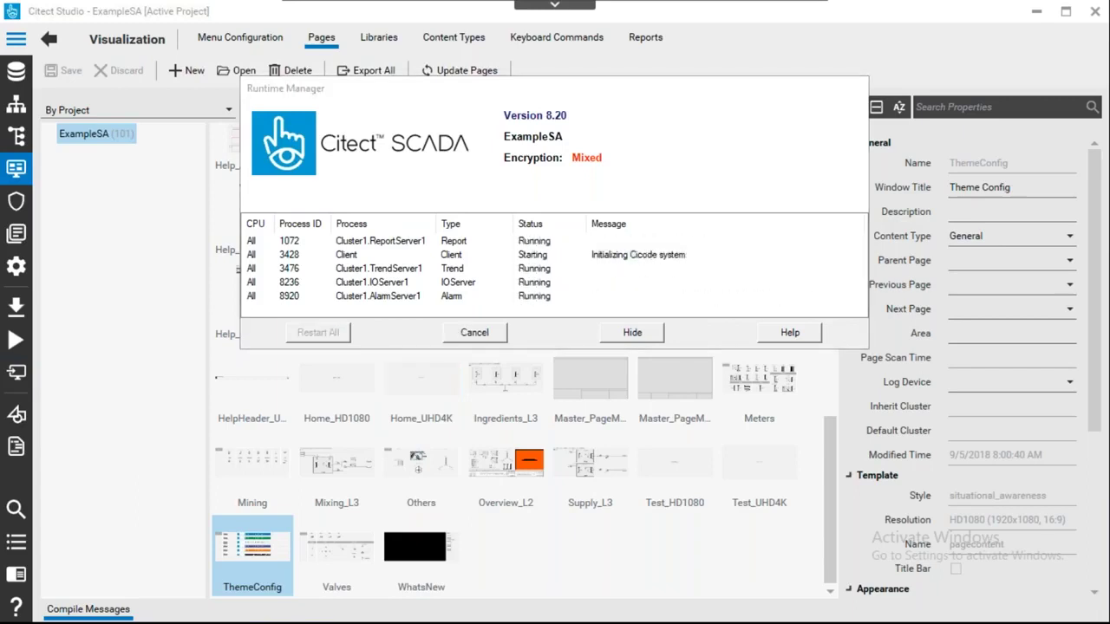
left_click(633, 332)
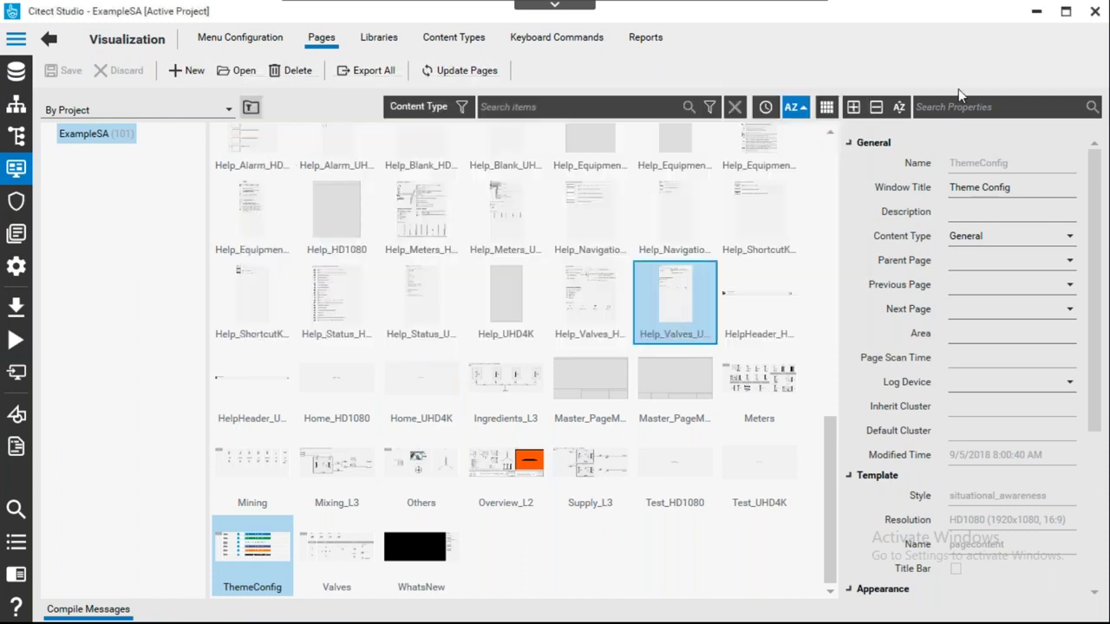
key("super+d")
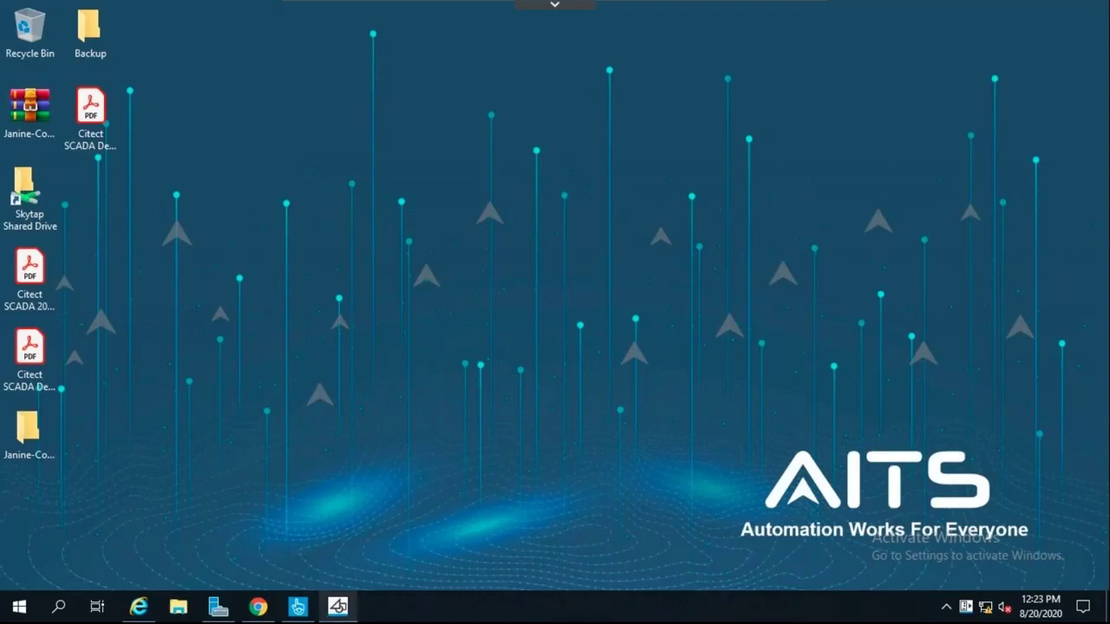
left_click(303, 607)
left_click(1036, 11)
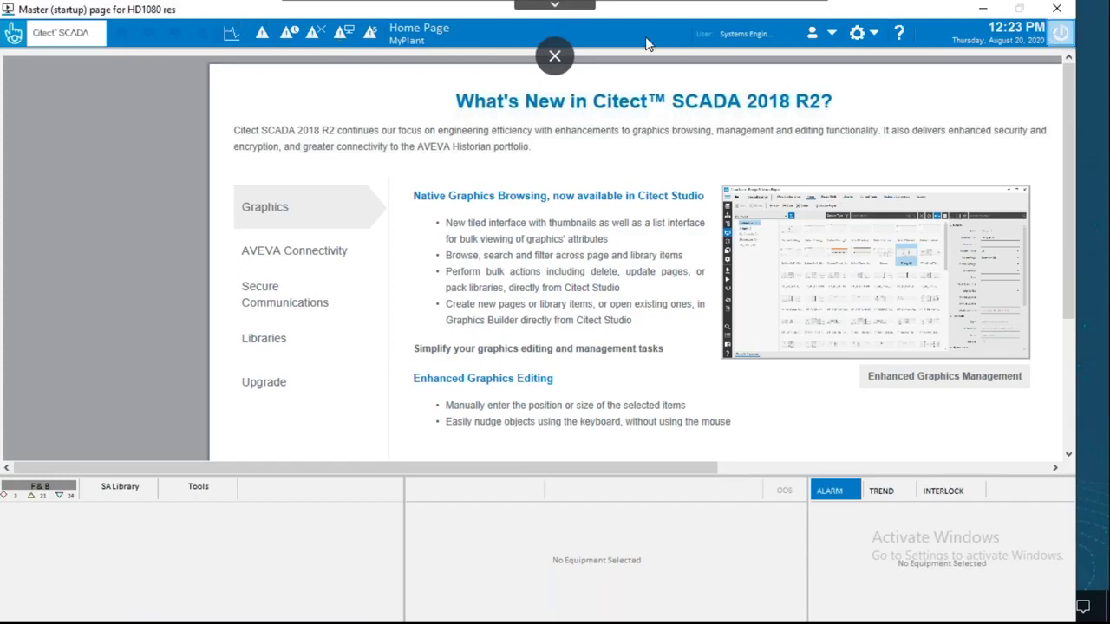
Open the Trend Analysis page and search for the trend tags available for a new pen.
left_click(231, 35)
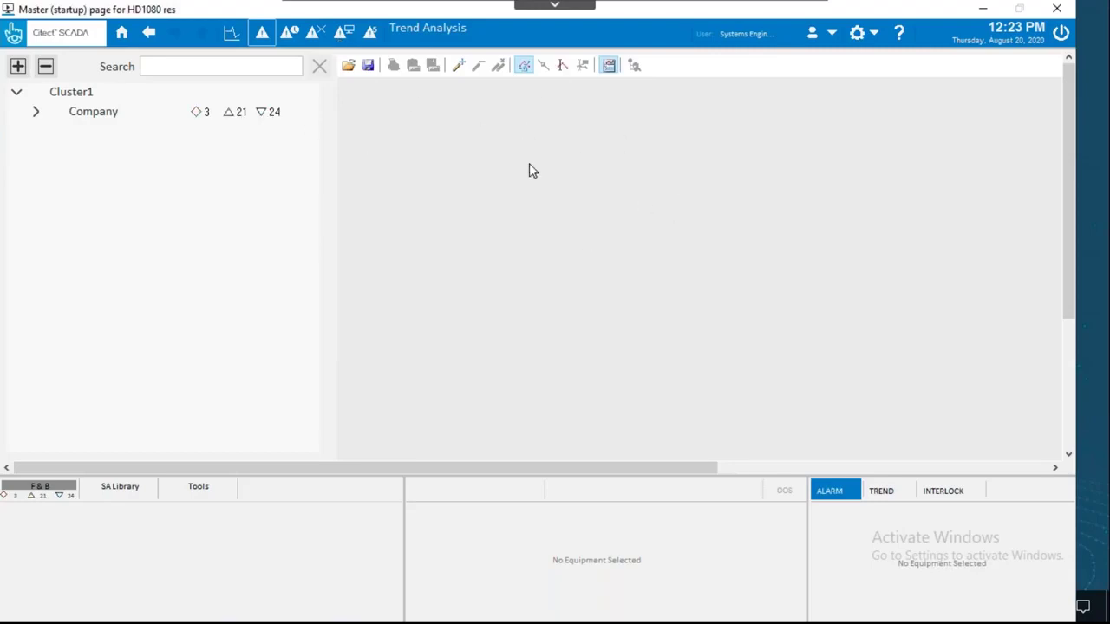
left_click(458, 65)
left_click(820, 169)
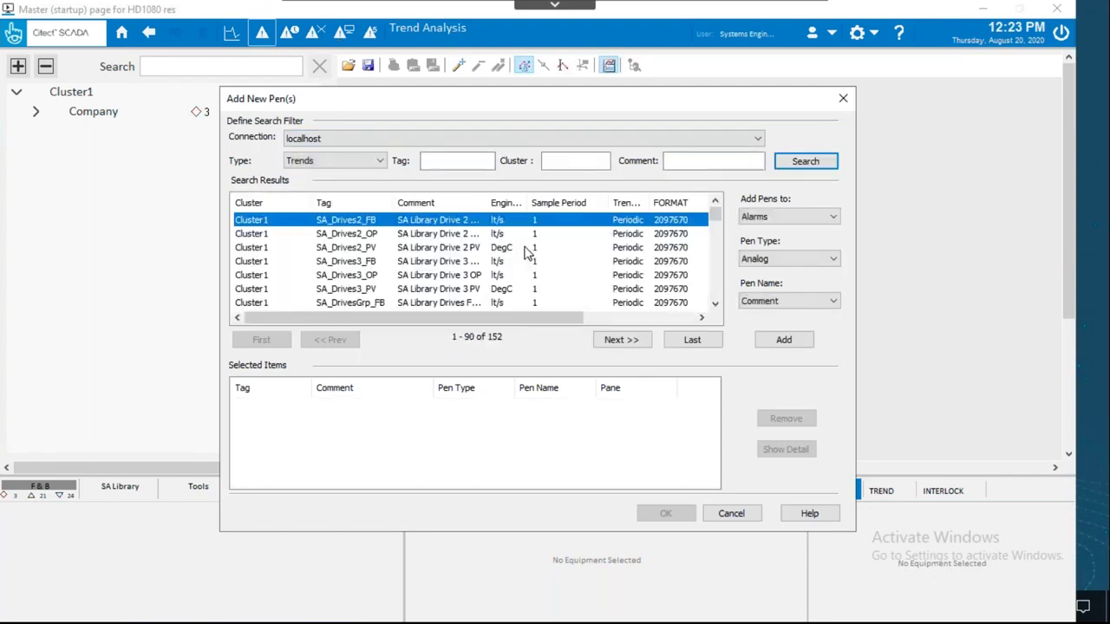
left_click_drag(716, 215, 718, 291)
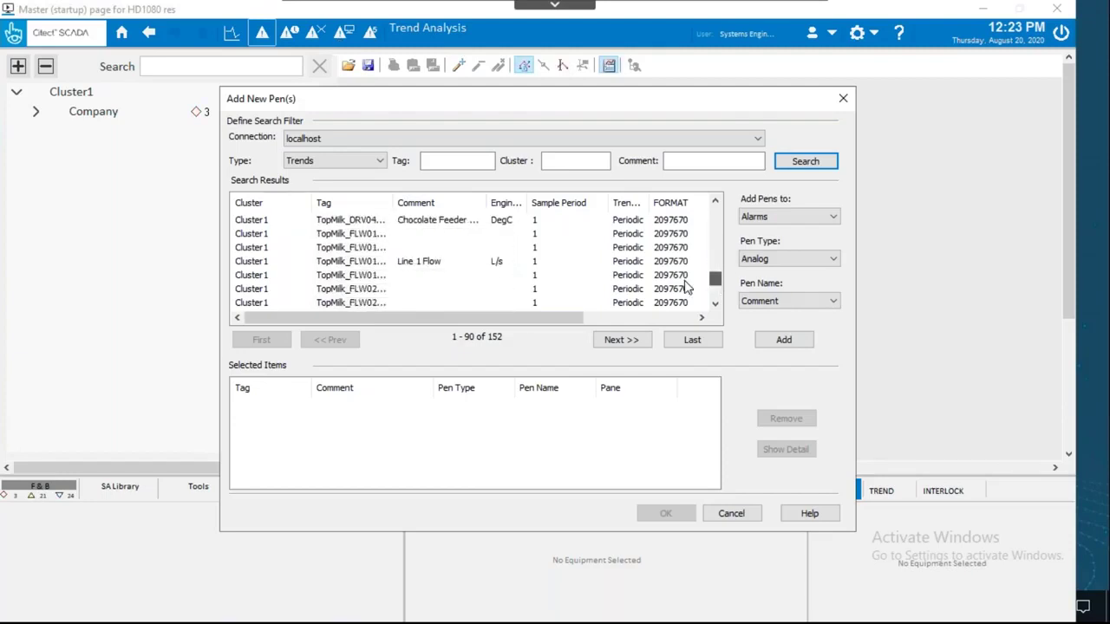
left_click_drag(390, 206, 409, 265)
left_click(392, 266)
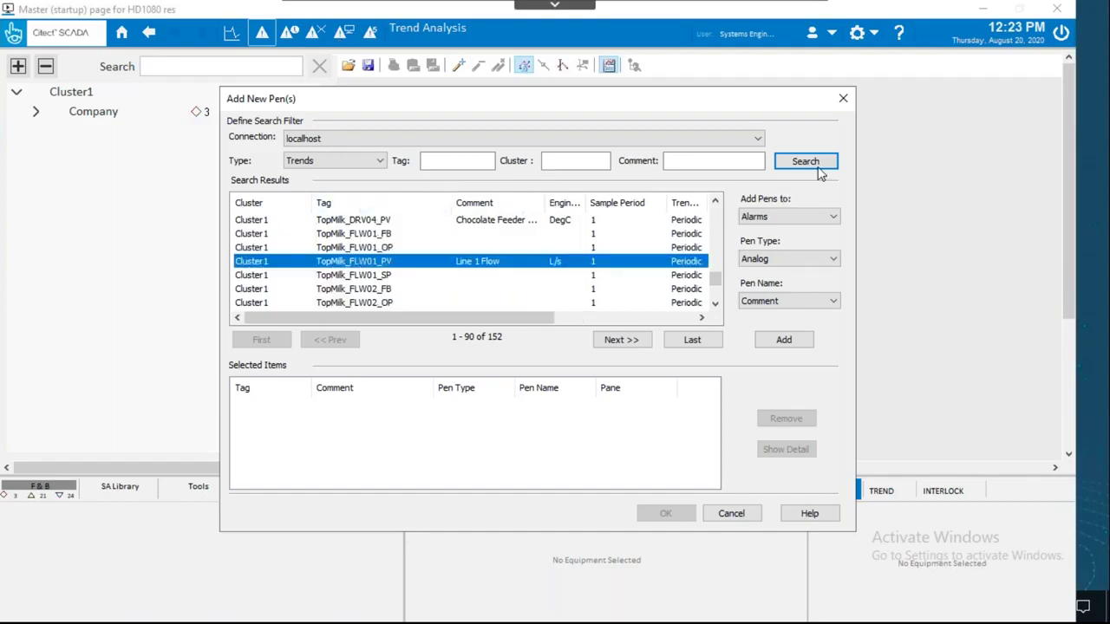
left_click(805, 162)
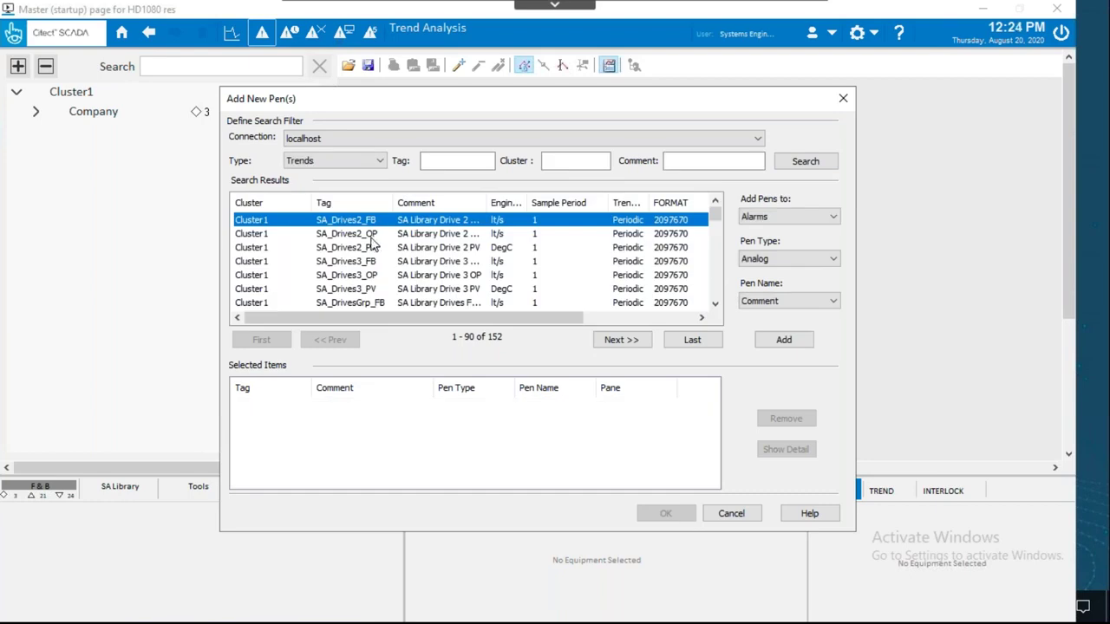
Add the TopMilk_FLW01_PV tag (Line 1 Flow) as an analog pen in the Trends pane.
scroll(720, 247, "down", 5)
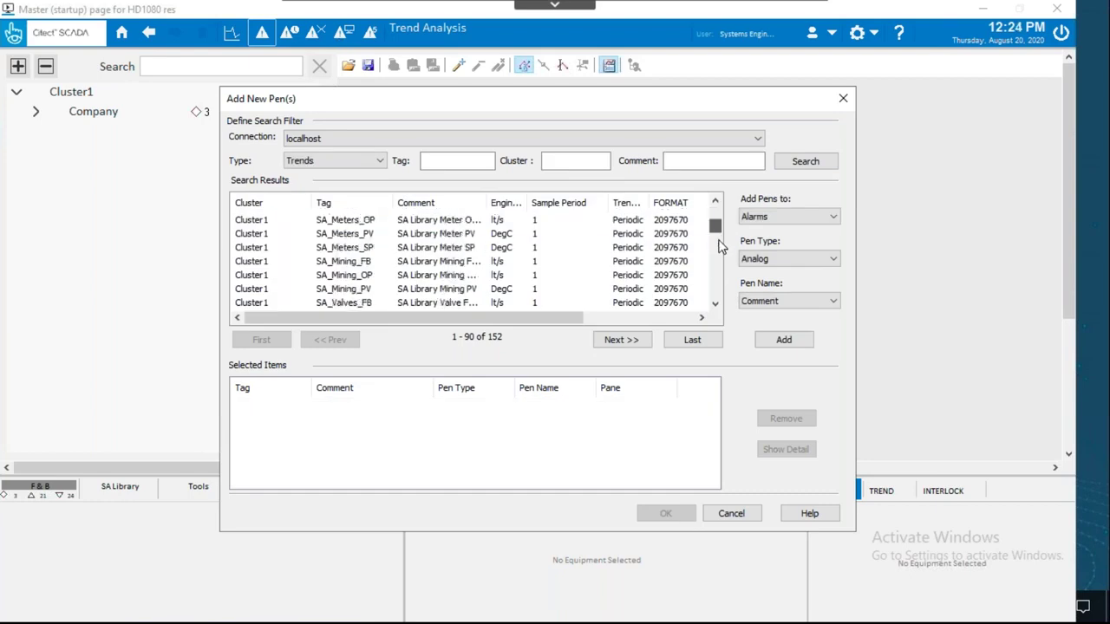
scroll(720, 251, "down", 10)
left_click_drag(718, 263, 717, 284)
left_click_drag(397, 203, 389, 302)
left_click(386, 291)
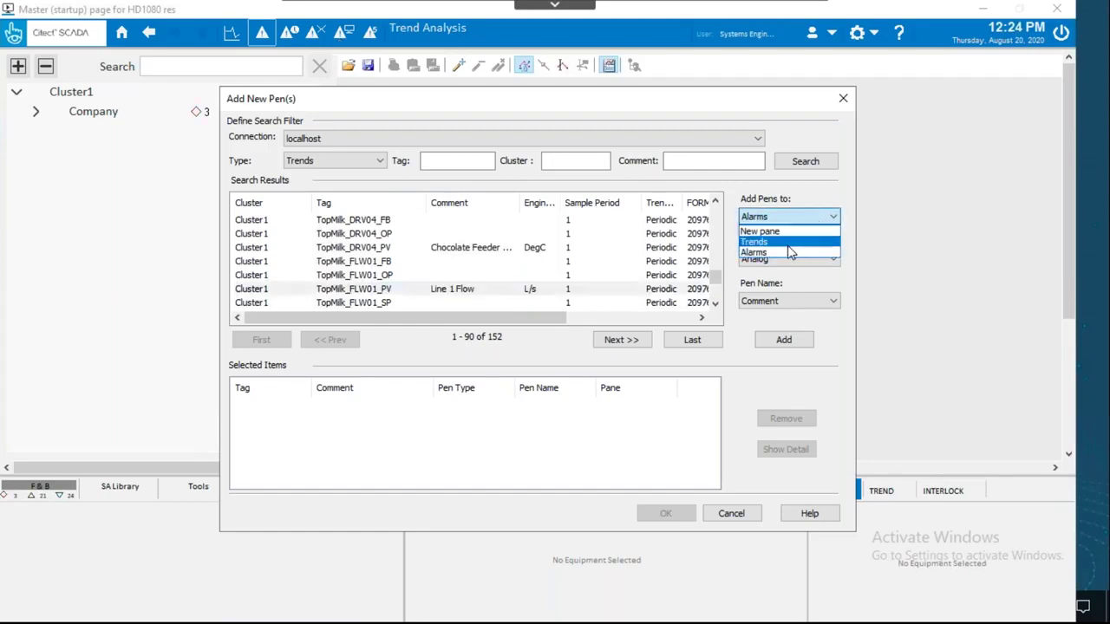
left_click(787, 242)
left_click(784, 341)
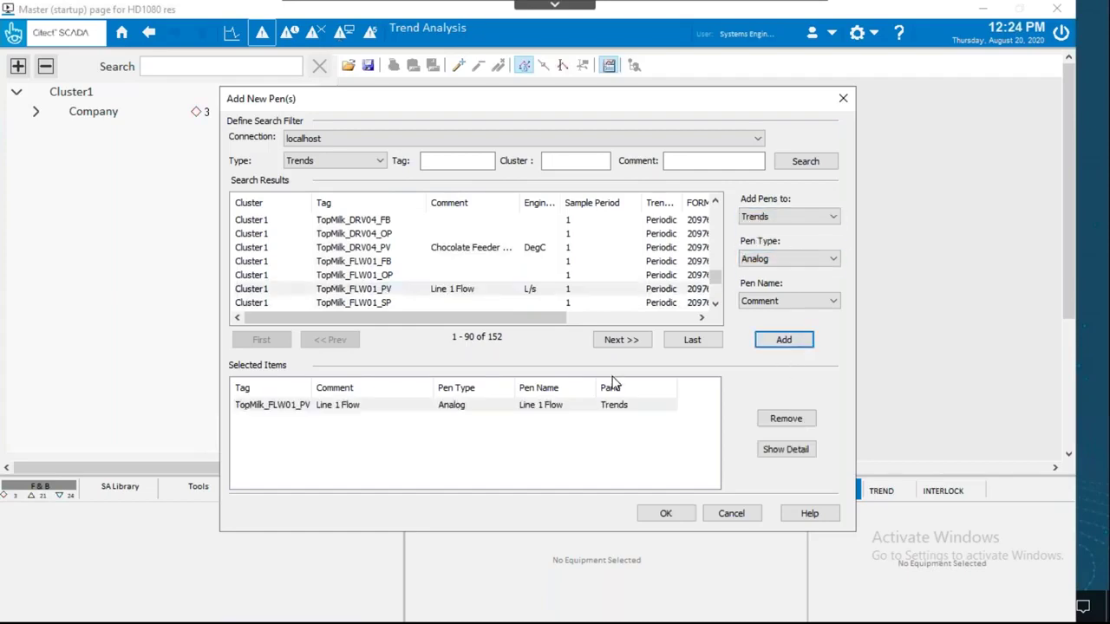
left_click(667, 514)
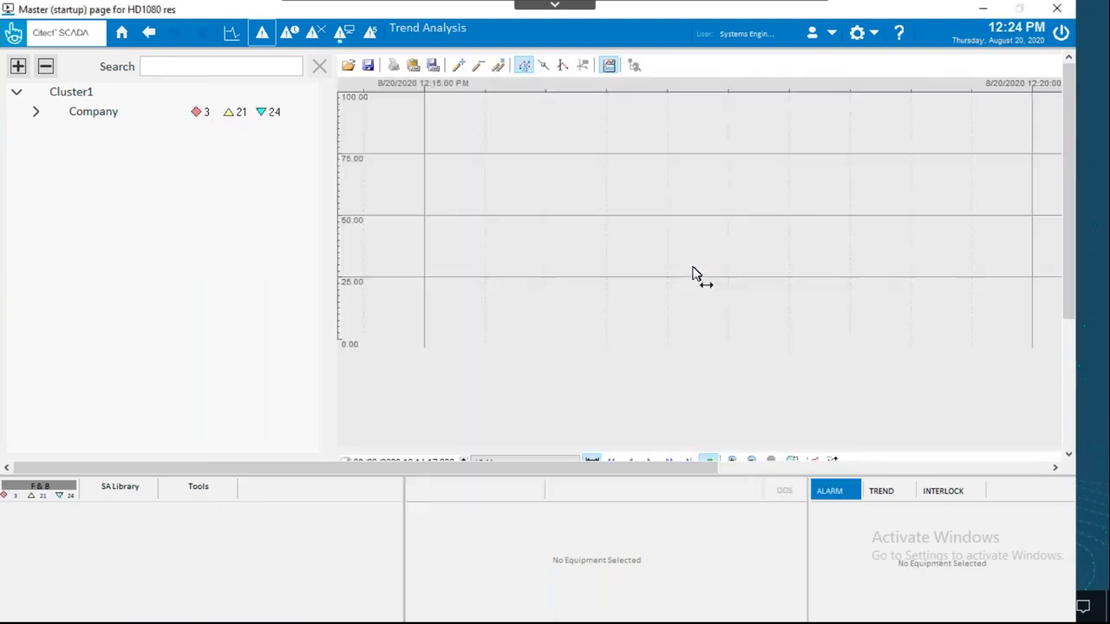
Review the Line 1 Flow pen below the chart and expand Company and TopMilk in the equipment tree to inspect their alarm counts.
left_click_drag(1067, 102, 684, 302)
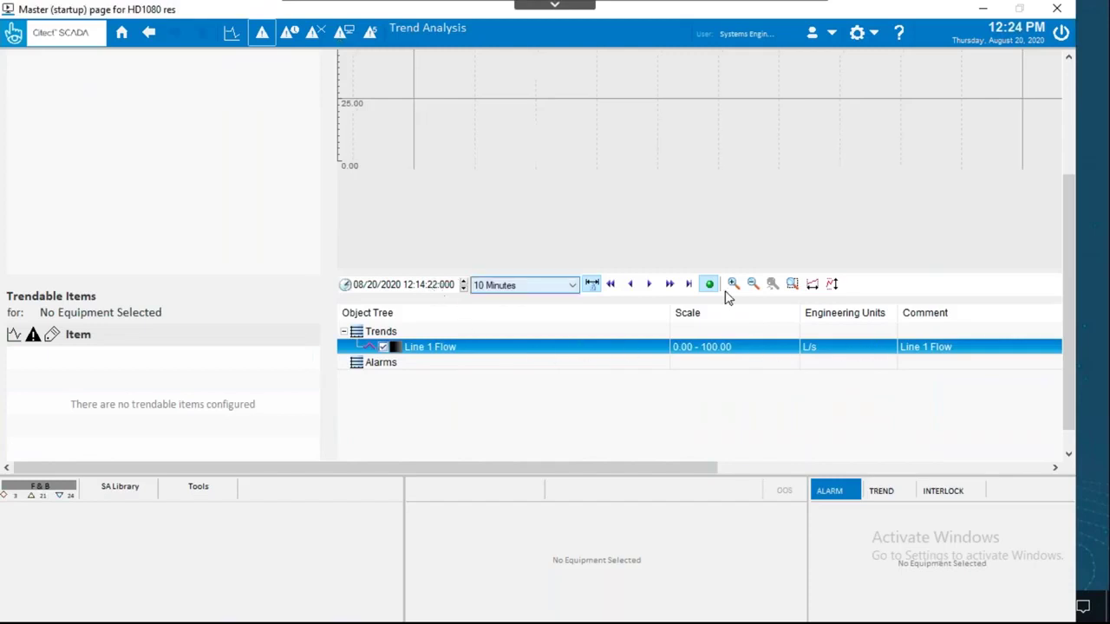
left_click_drag(1071, 196, 1070, 99)
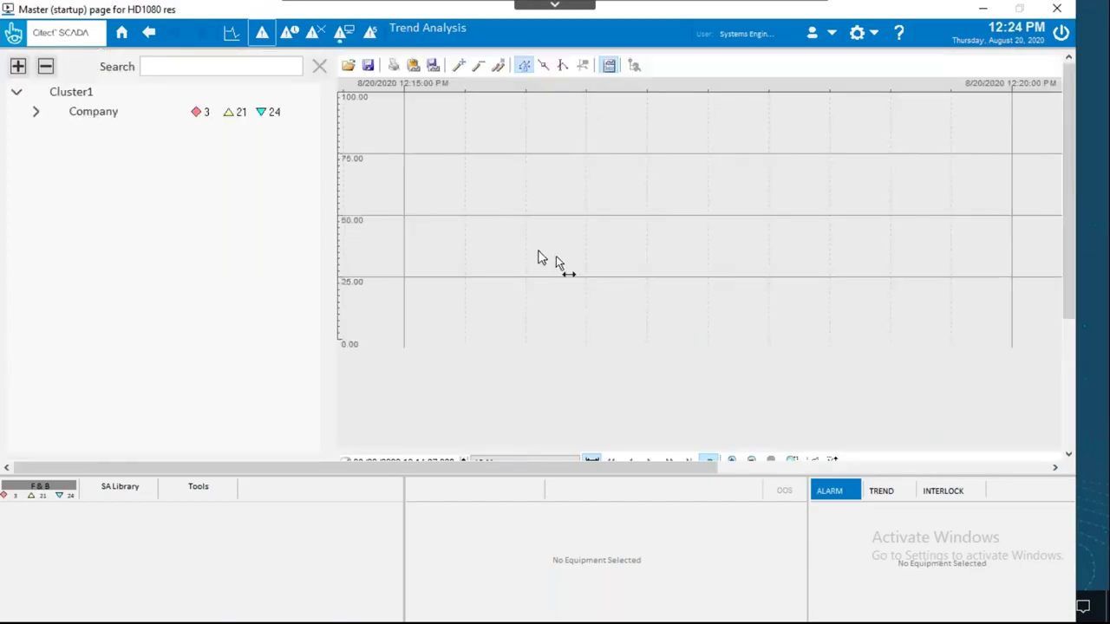
left_click(34, 116)
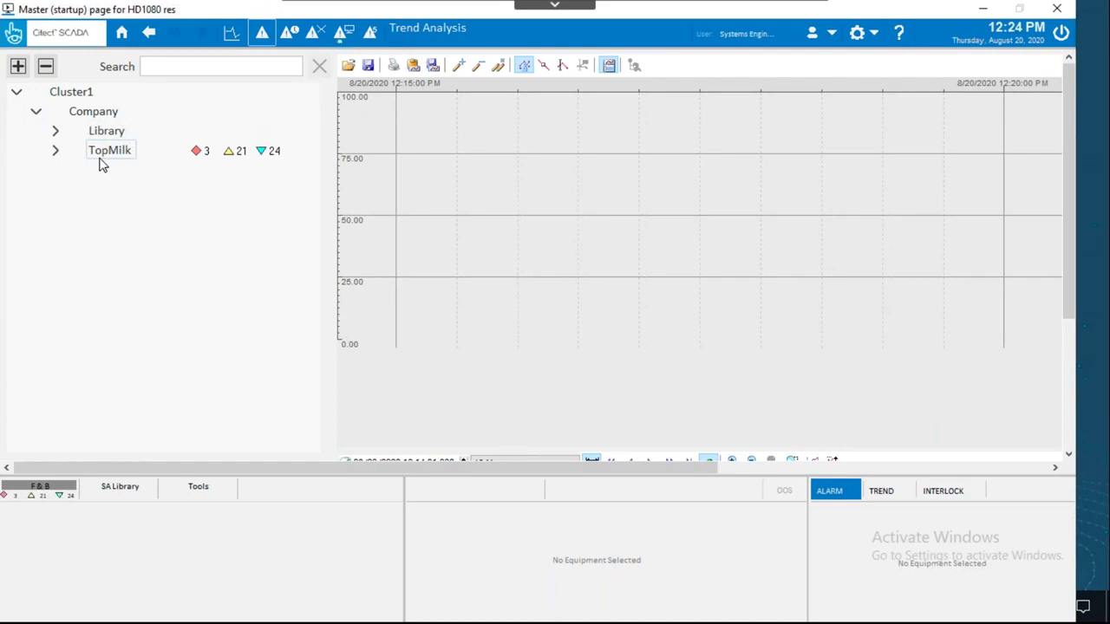
left_click(55, 153)
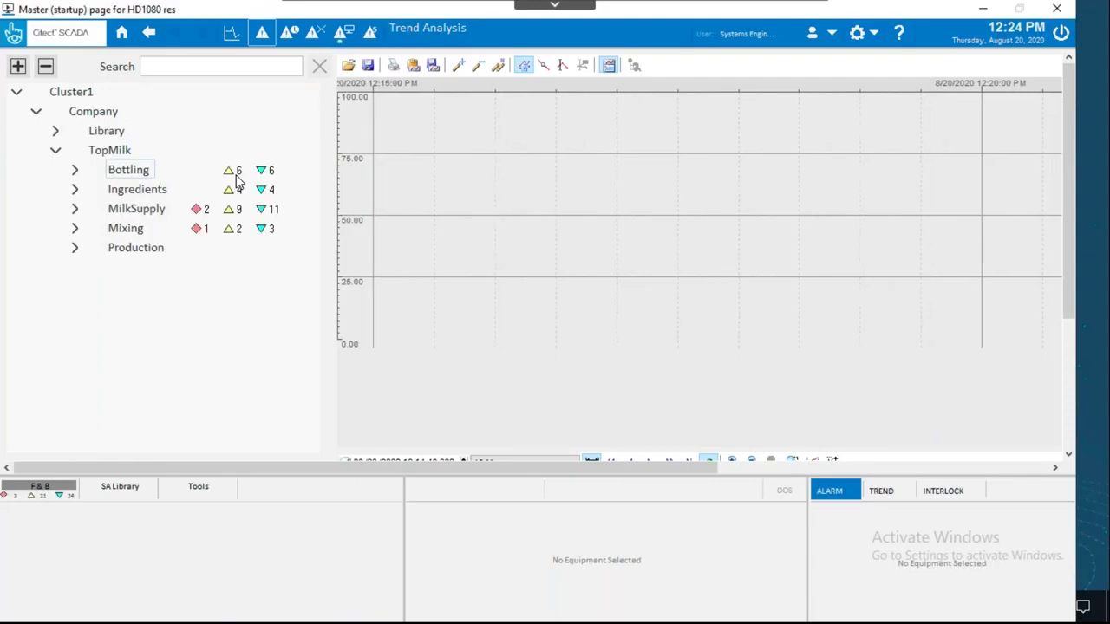
View the Active Alarms page and open the Supply (L3) page of the F & B area.
left_click(262, 35)
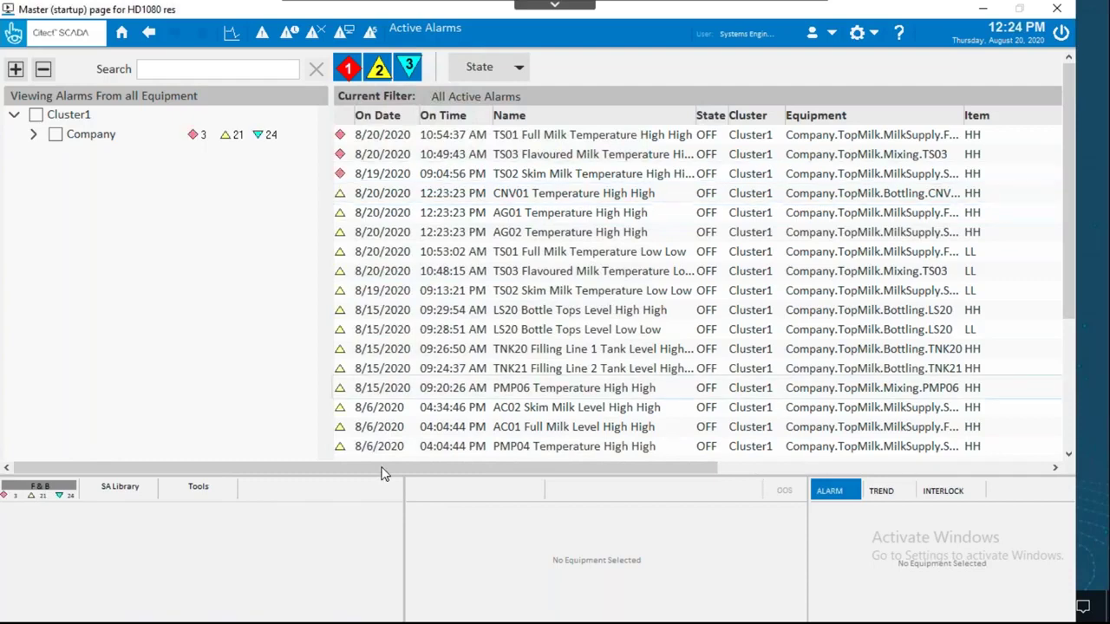
left_click(32, 492)
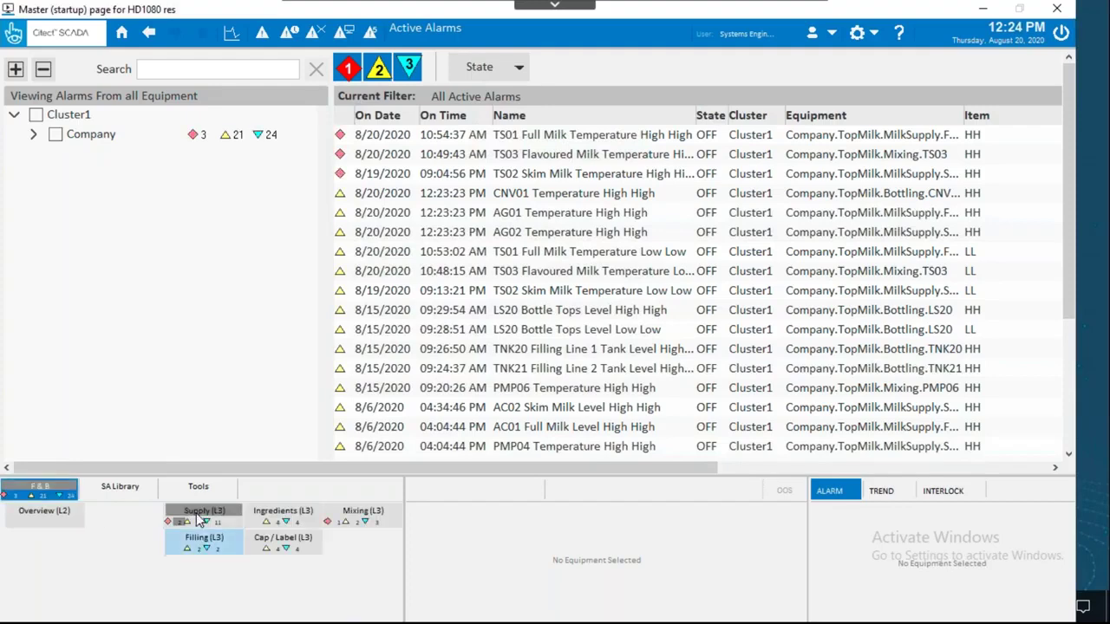
left_click(204, 516)
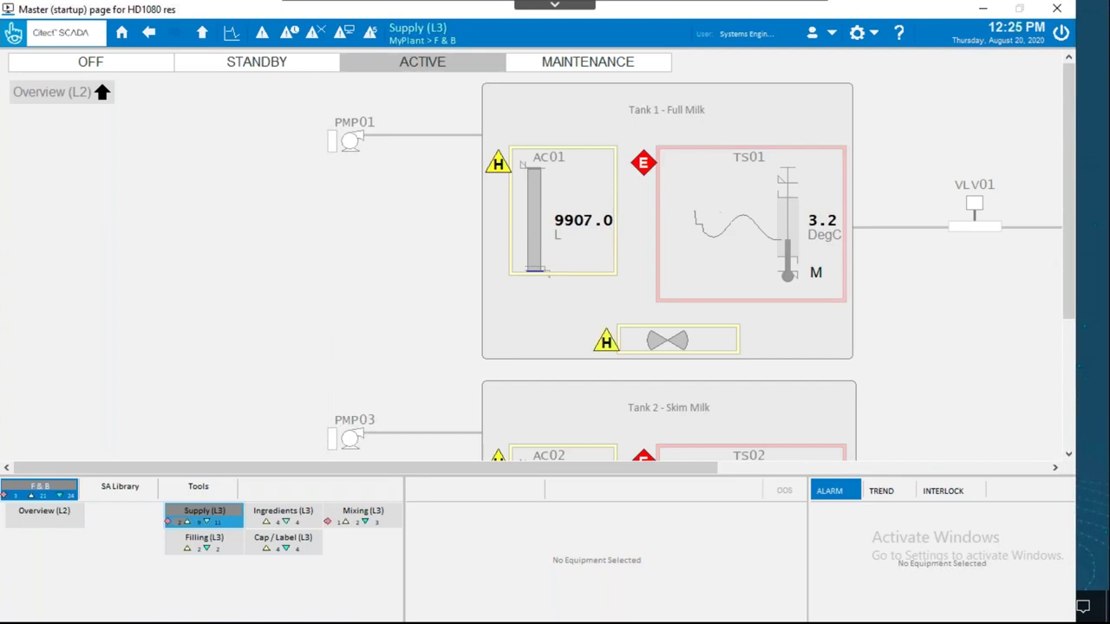
Select the TS02 skim milk temperature sensor of Tank 2 and display its alarms and trend.
scroll(793, 326, "down", 3)
scroll(791, 331, "down", 2)
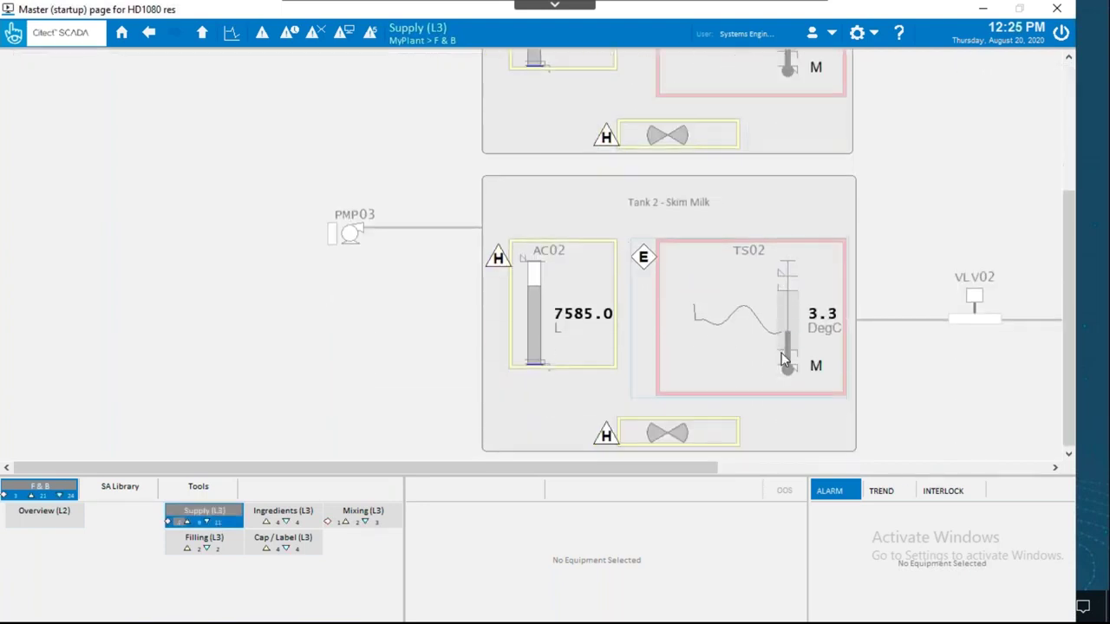
left_click(757, 297)
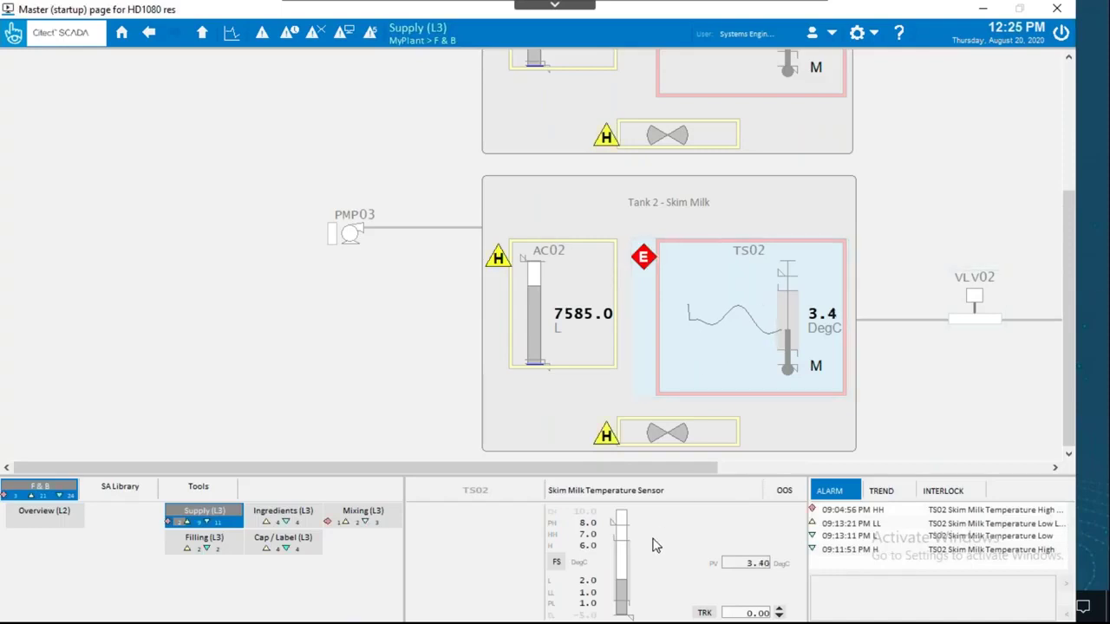
left_click_drag(703, 468, 973, 473)
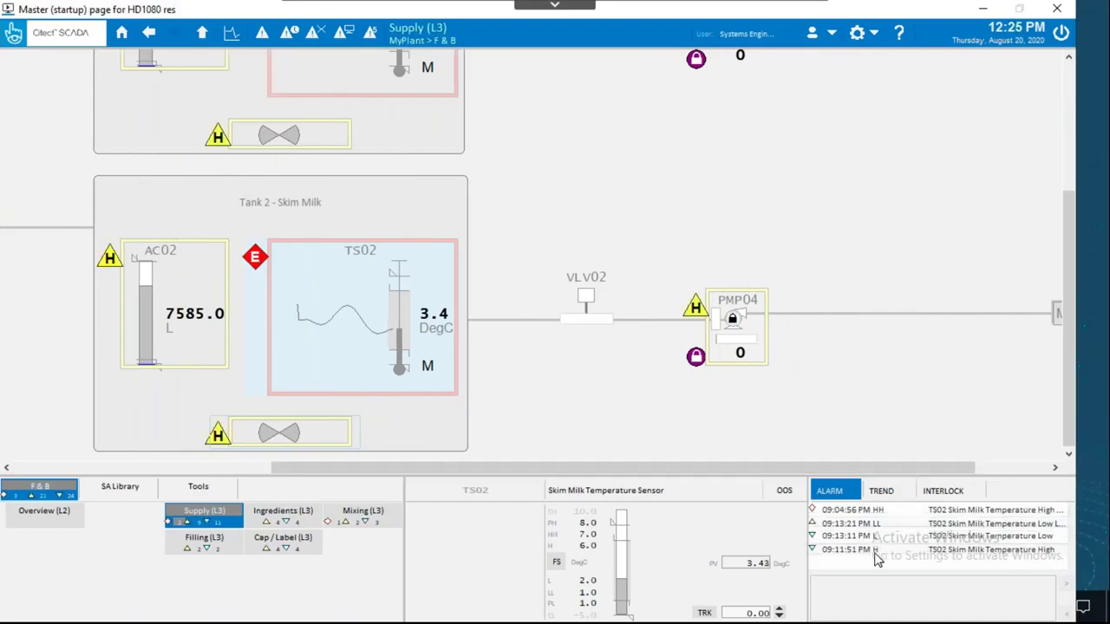
left_click(882, 492)
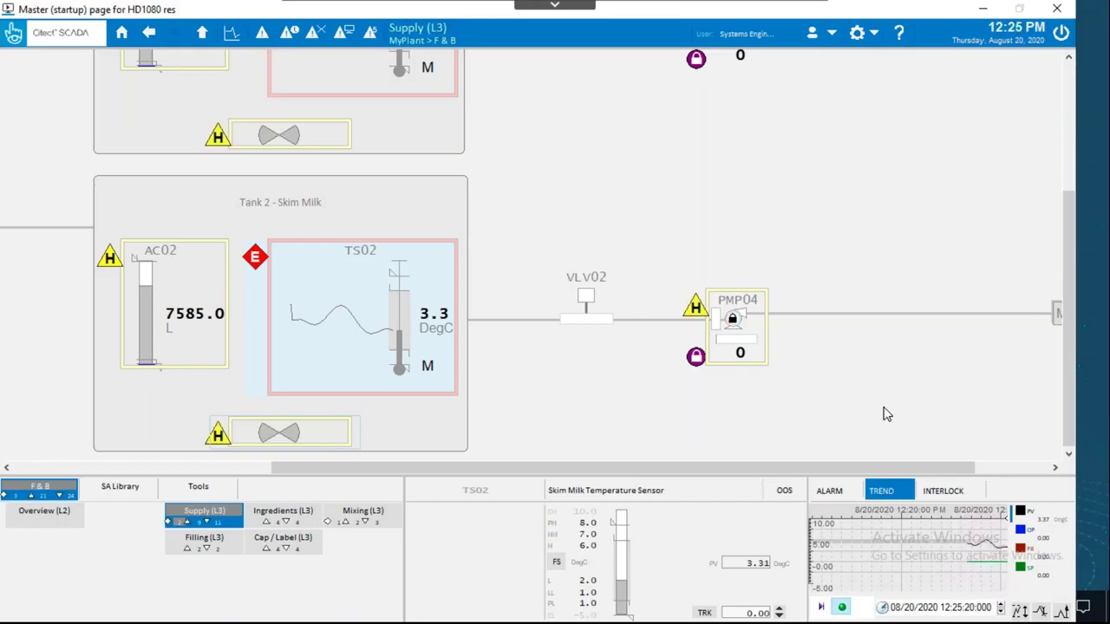
Select the PMP04 skim milk outlet pump and display its permissive interlocks.
left_click(731, 319)
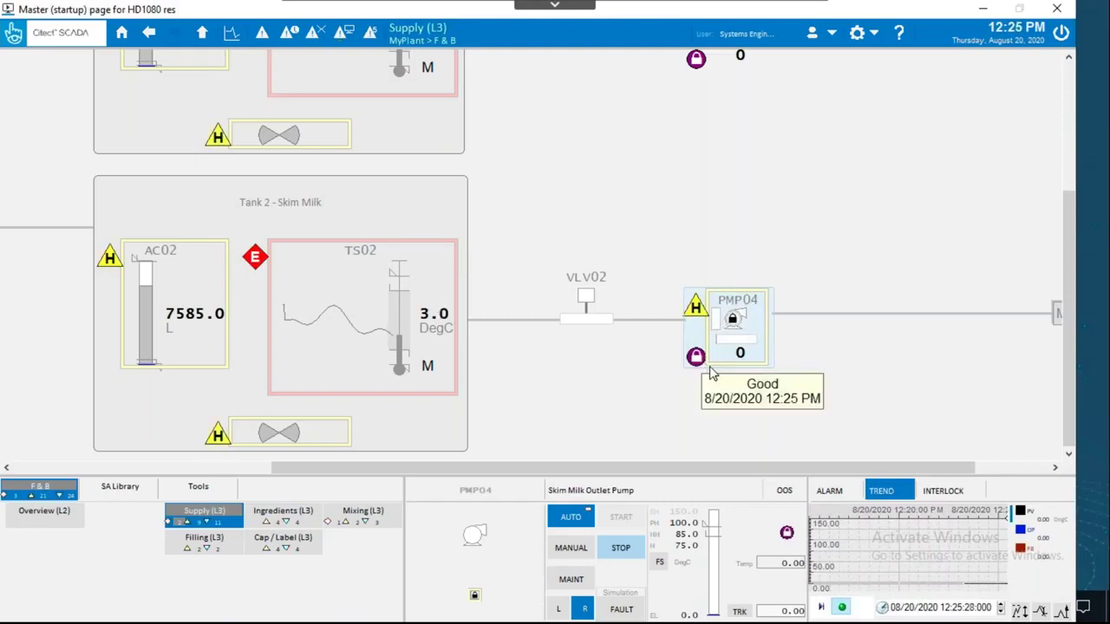
left_click(947, 492)
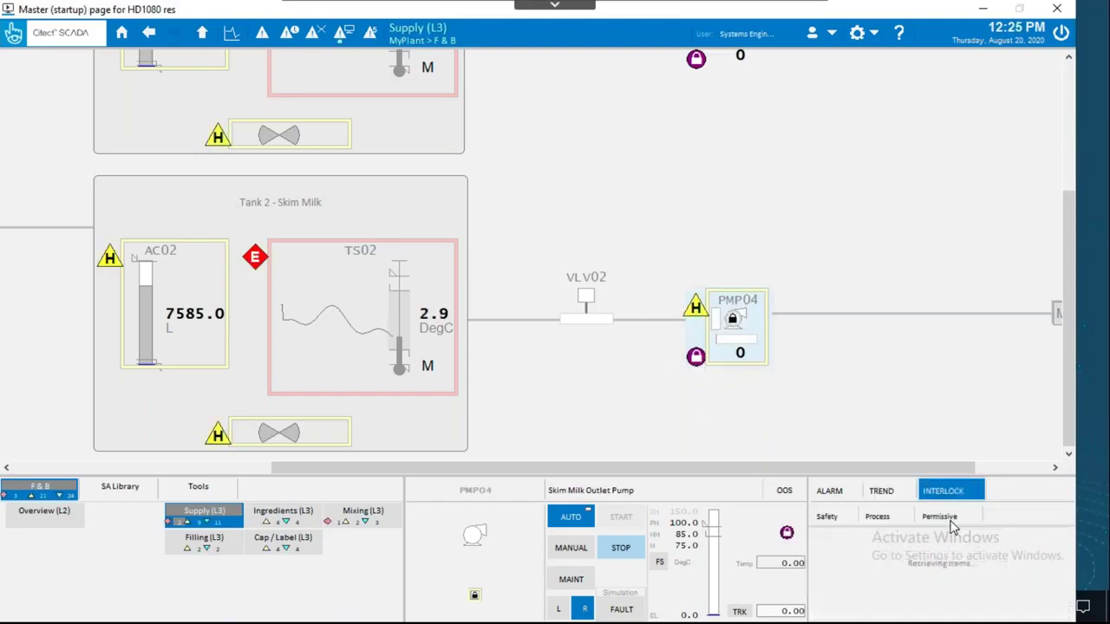
left_click(946, 523)
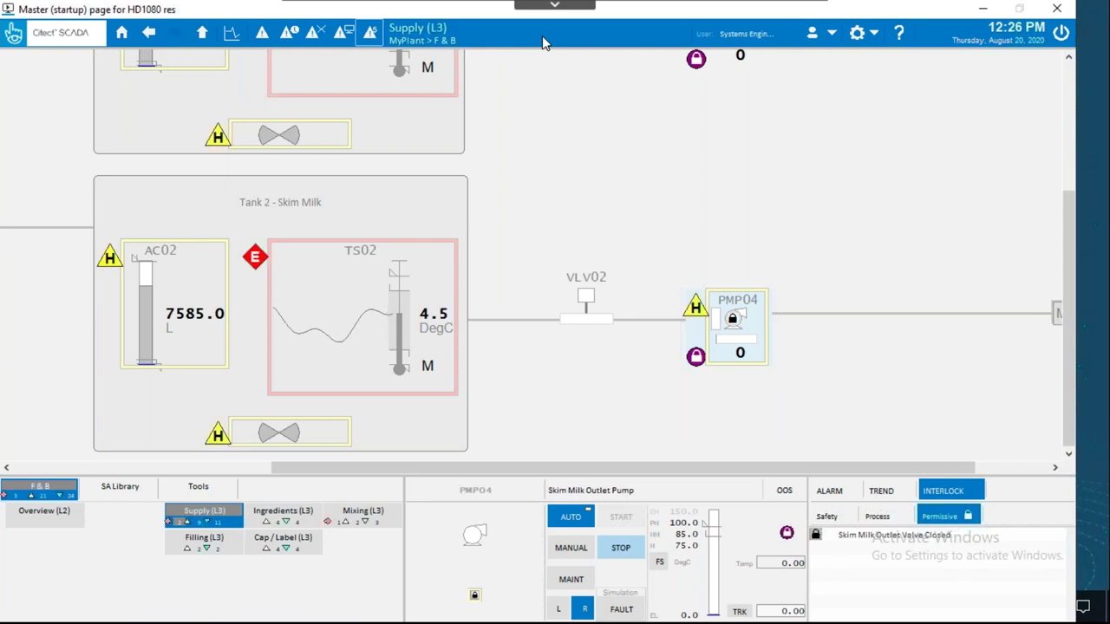
Minimize the runtime and Citect Studio windows and switch to Citect Graphics Builder.
left_click(983, 9)
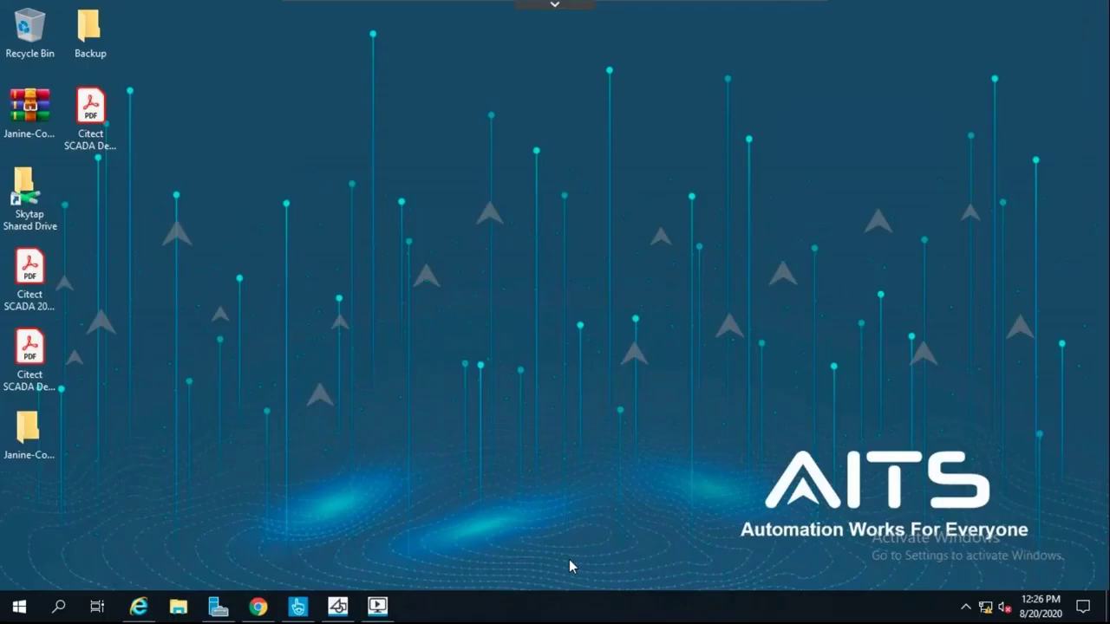
left_click(303, 610)
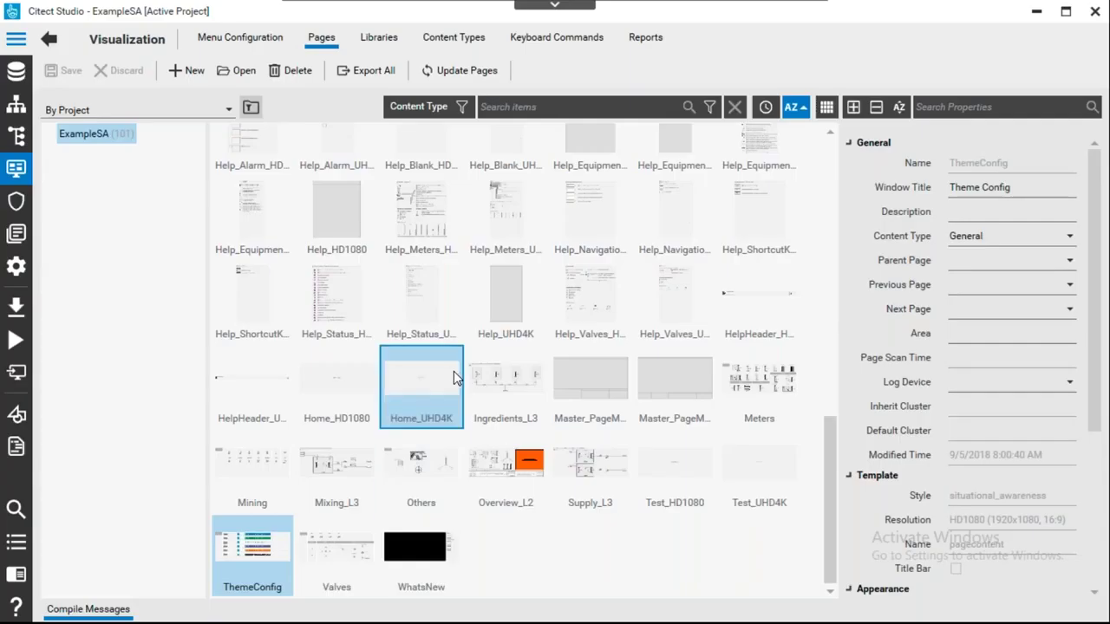
left_click(1036, 12)
left_click(350, 609)
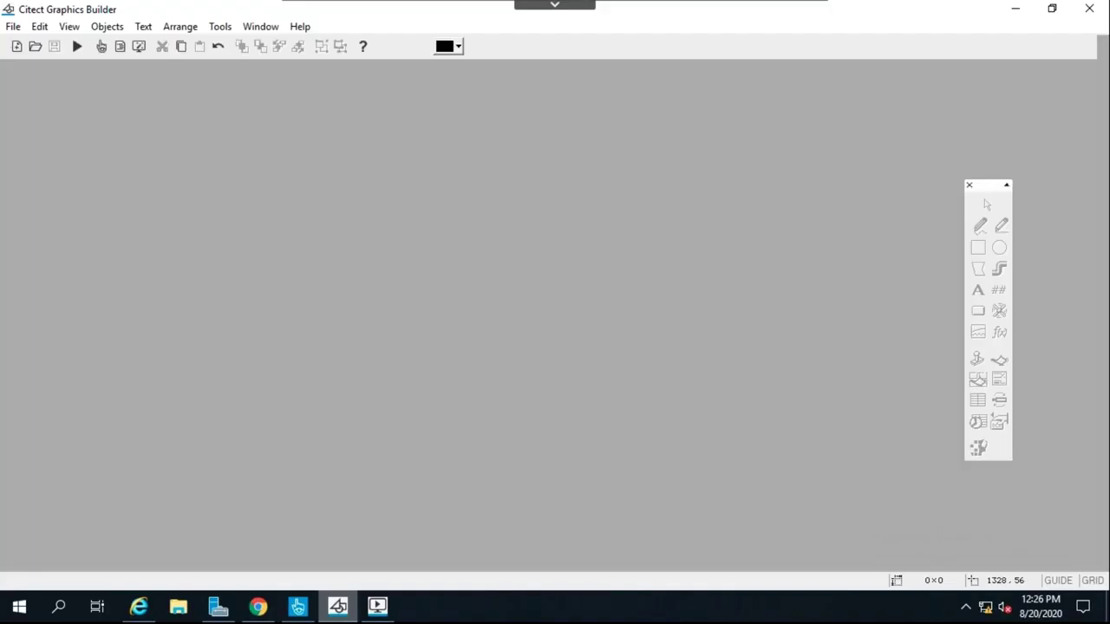
Open the DefaultHeaderbar_HD1080 page from the sa_include project for editing.
left_click(39, 26)
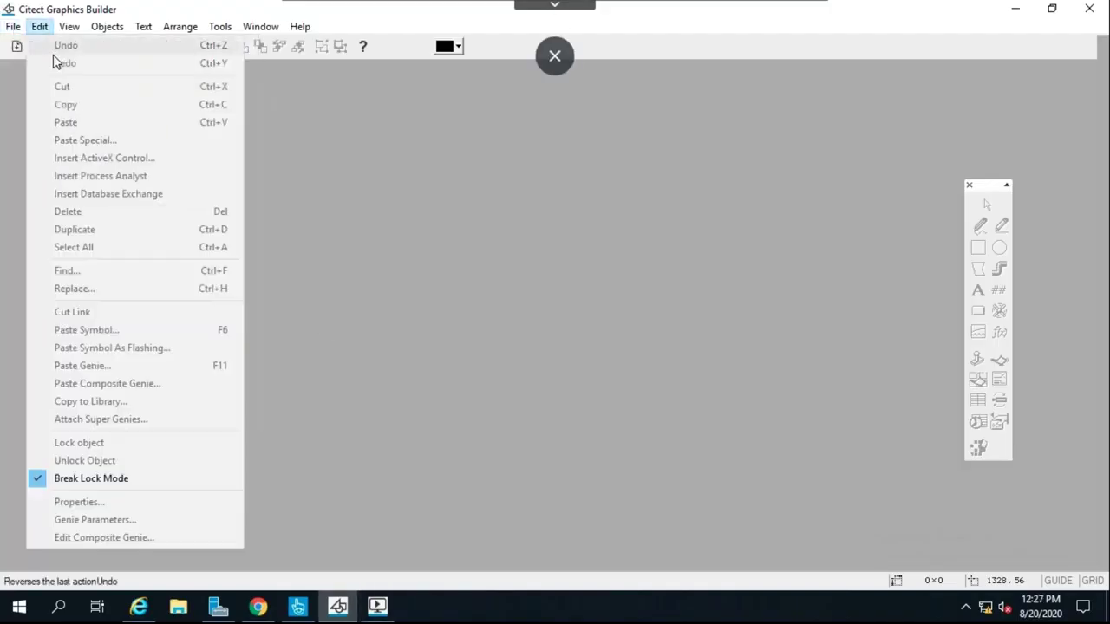
mouse_move(13, 26)
left_click(34, 63)
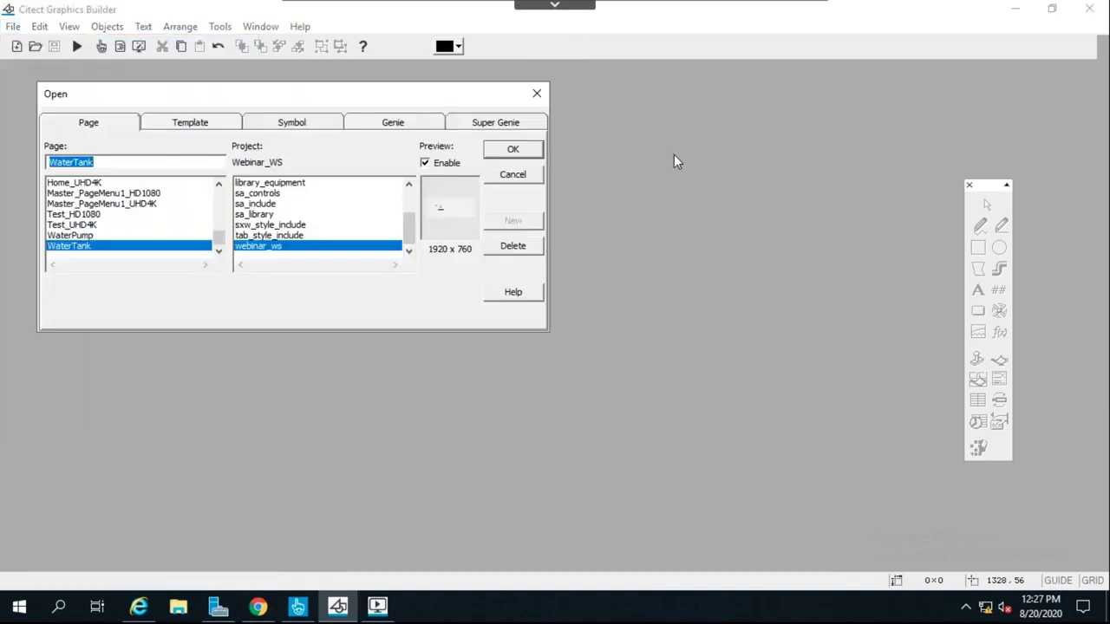
left_click(256, 204)
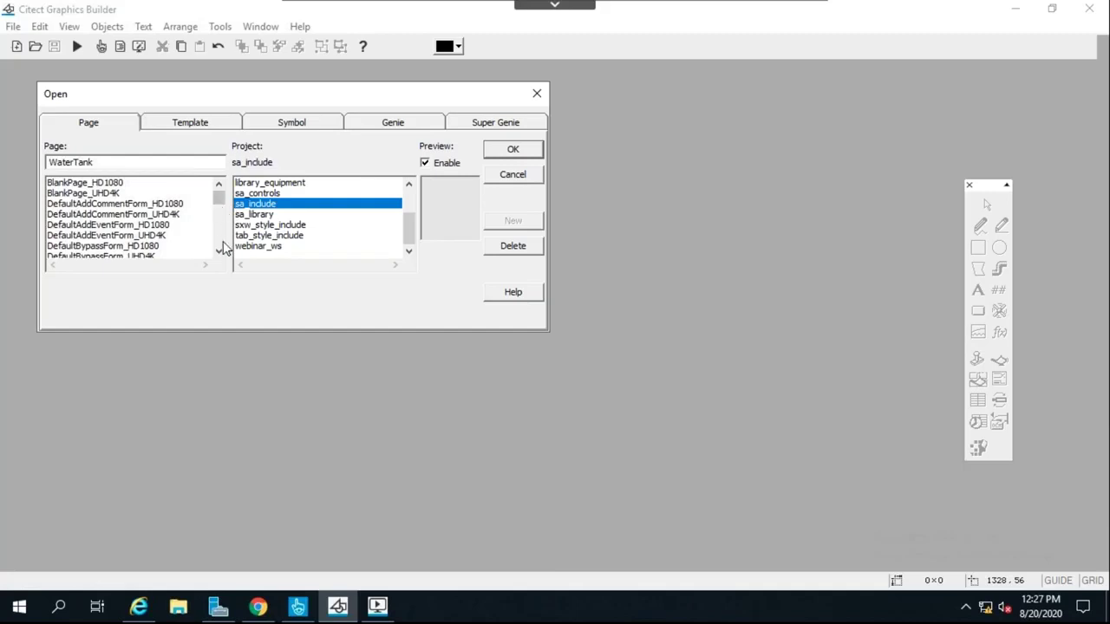
left_click_drag(219, 253, 218, 252)
double_click(97, 217)
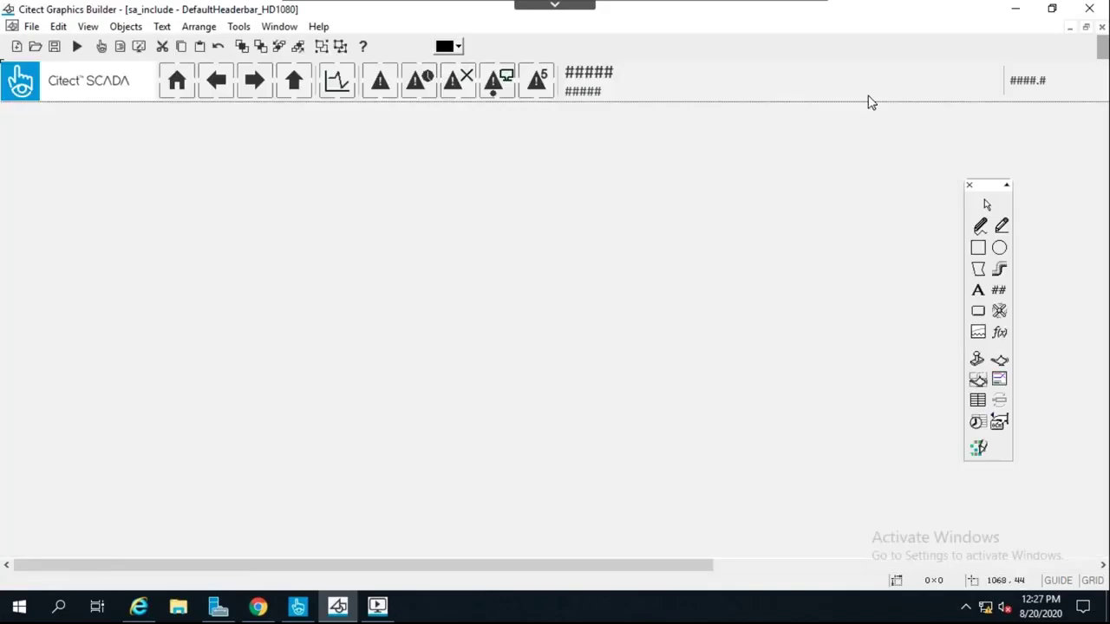
Place a default text button about 59 × 29 px in the header bar and move the "5" and crossed alarm buttons below the bar.
left_click(977, 310)
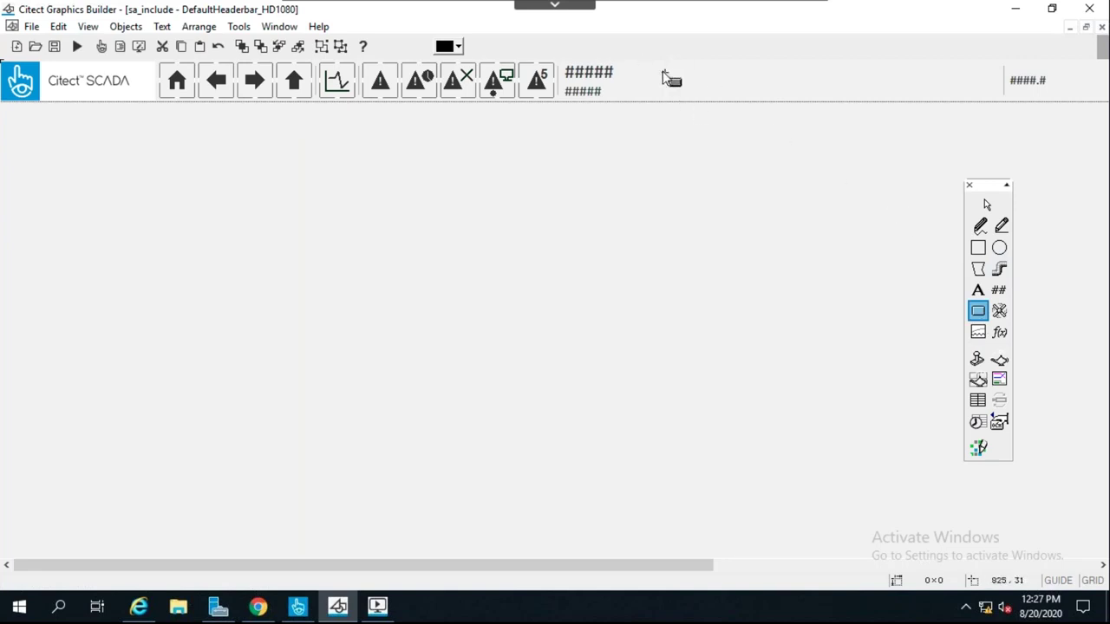
left_click_drag(653, 73, 704, 98)
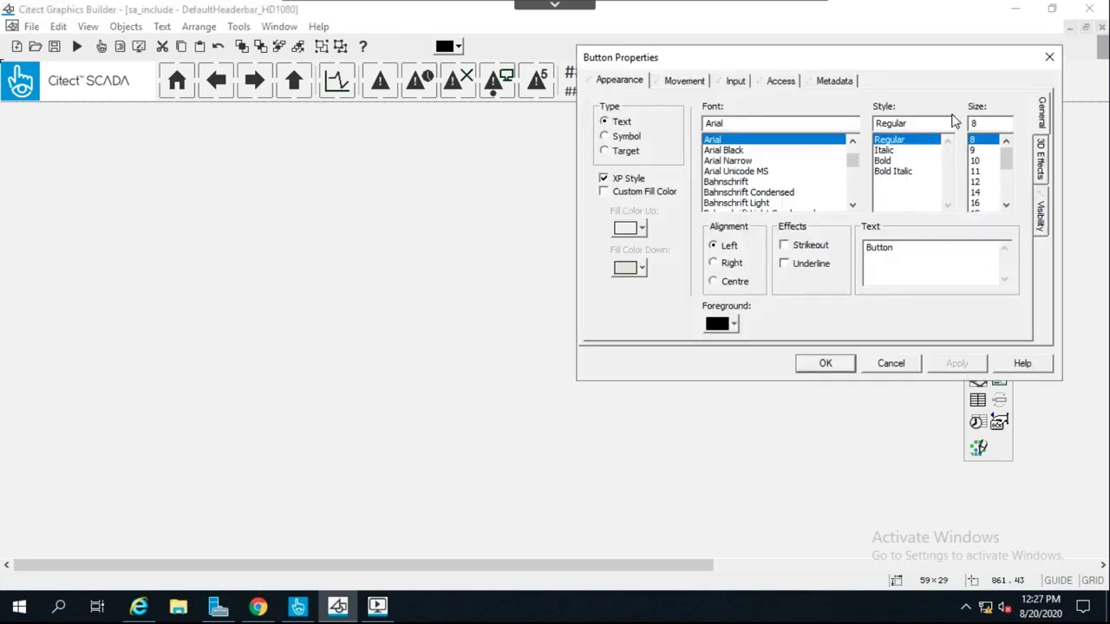
left_click(826, 363)
left_click_drag(544, 73, 437, 148)
left_click(462, 95)
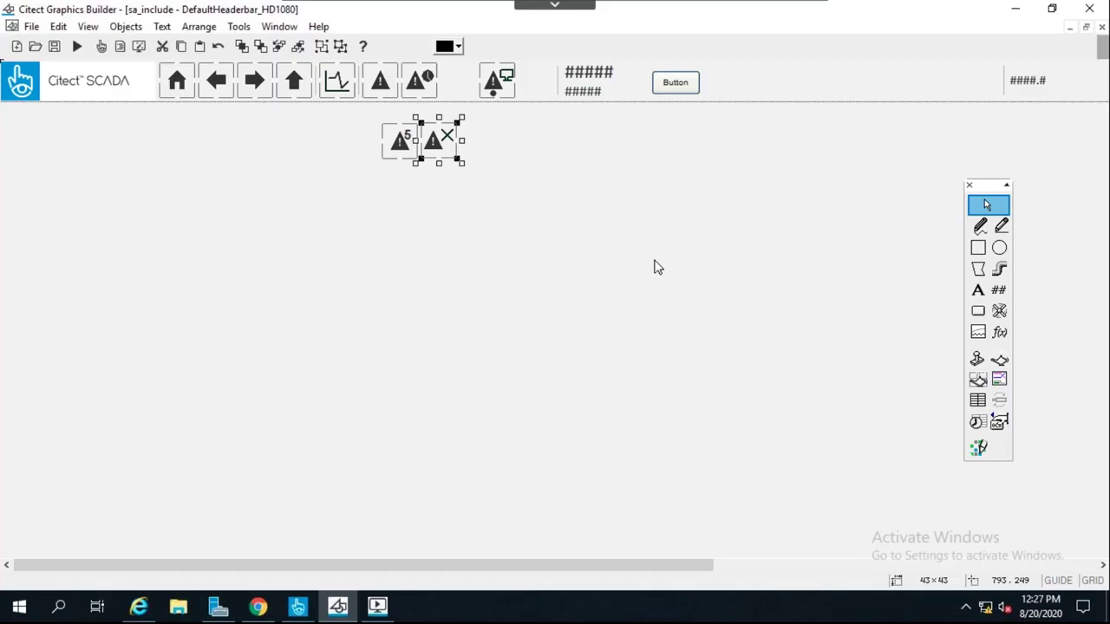
Minimize the header bar page and switch to Chrome to show the Citect SCADA demo licence instructions.
left_click(1071, 29)
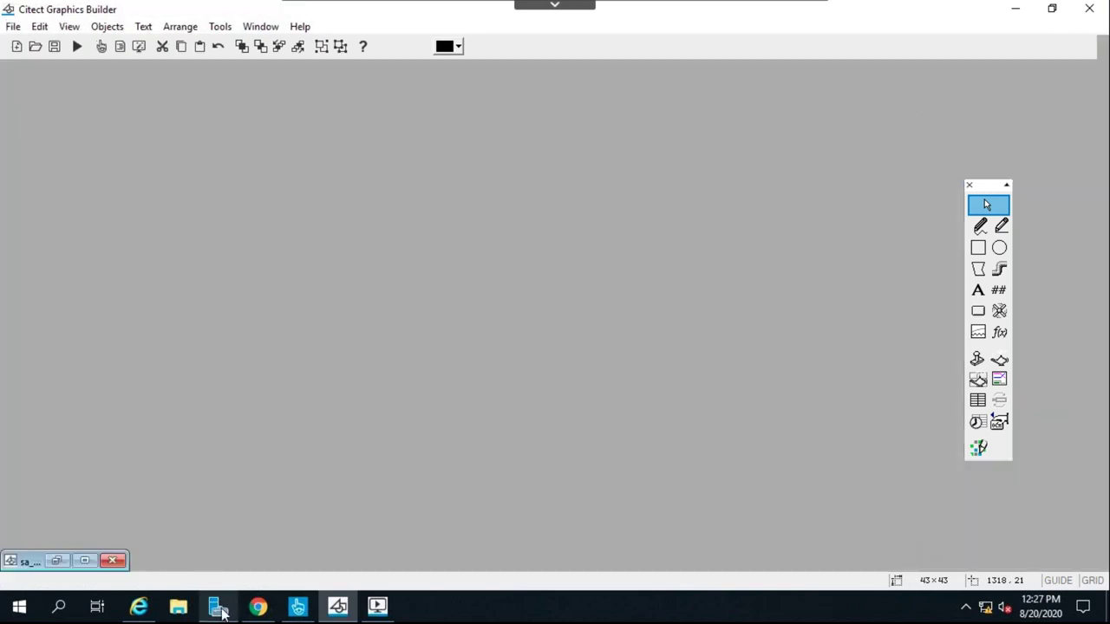
left_click(251, 612)
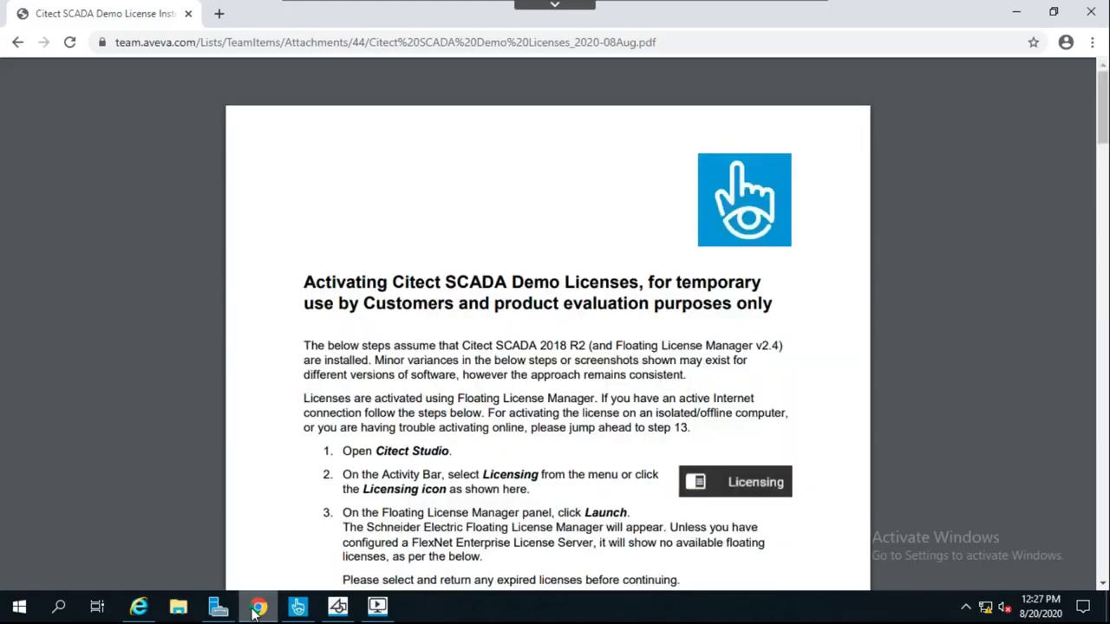
Minimize the browser, switch to Citect Studio and open the DefaultAlarm_HD1080 page of ExampleSA for editing.
left_click(1017, 13)
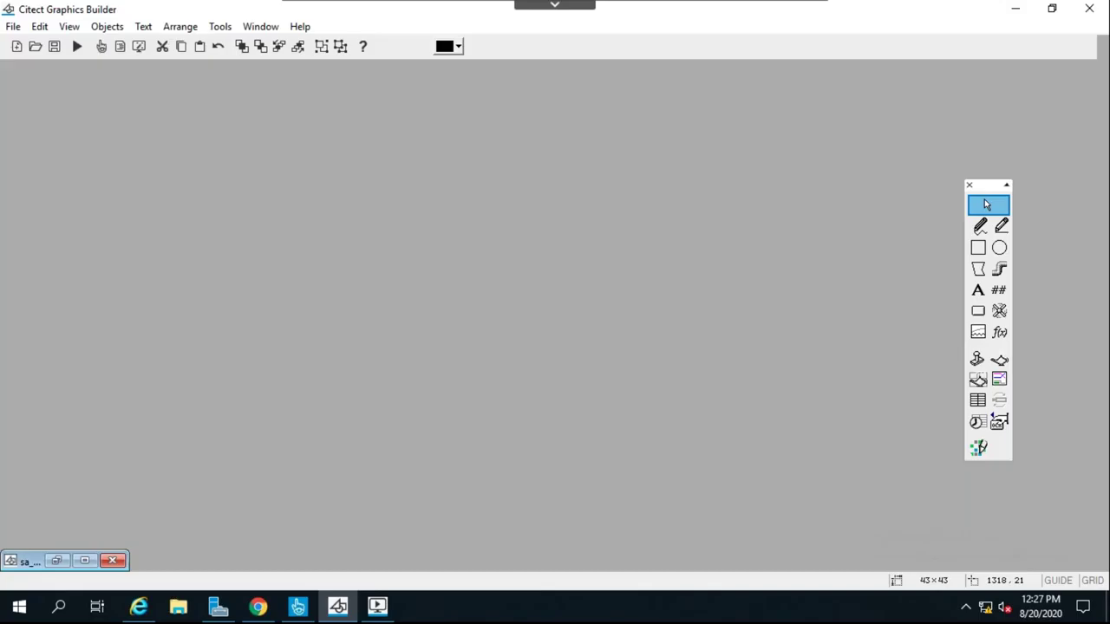
left_click(298, 606)
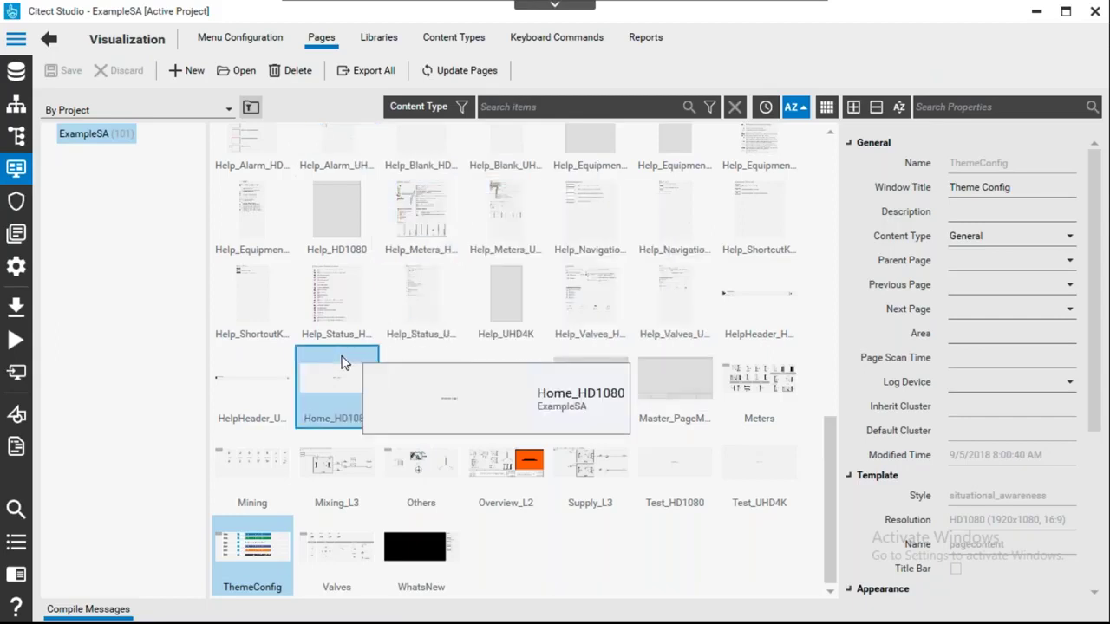
scroll(531, 234, "up", 3)
scroll(531, 233, "up", 8)
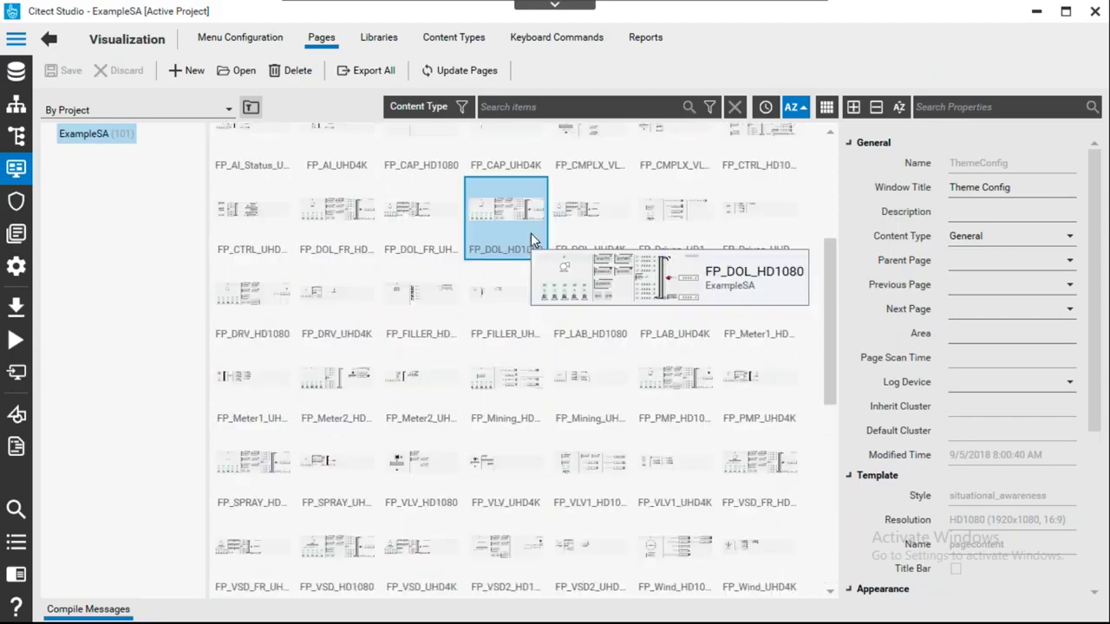
double_click(353, 171)
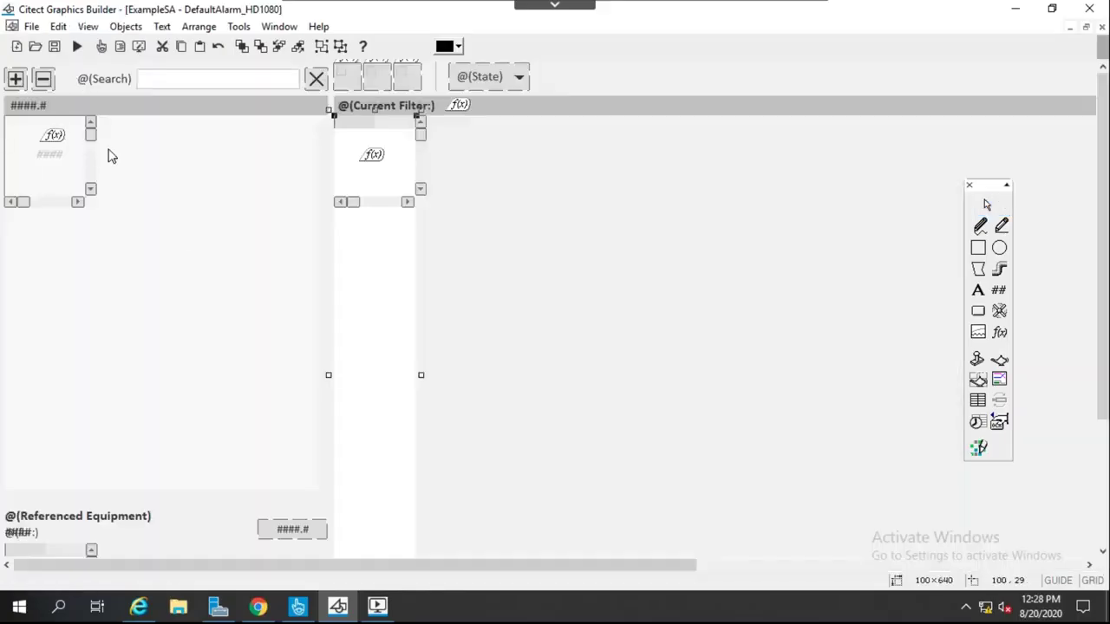
Open the equipment treeview's properties on the alarm page, inspect the Display Alarms options and close the dialog.
left_click(50, 143)
double_click(49, 144)
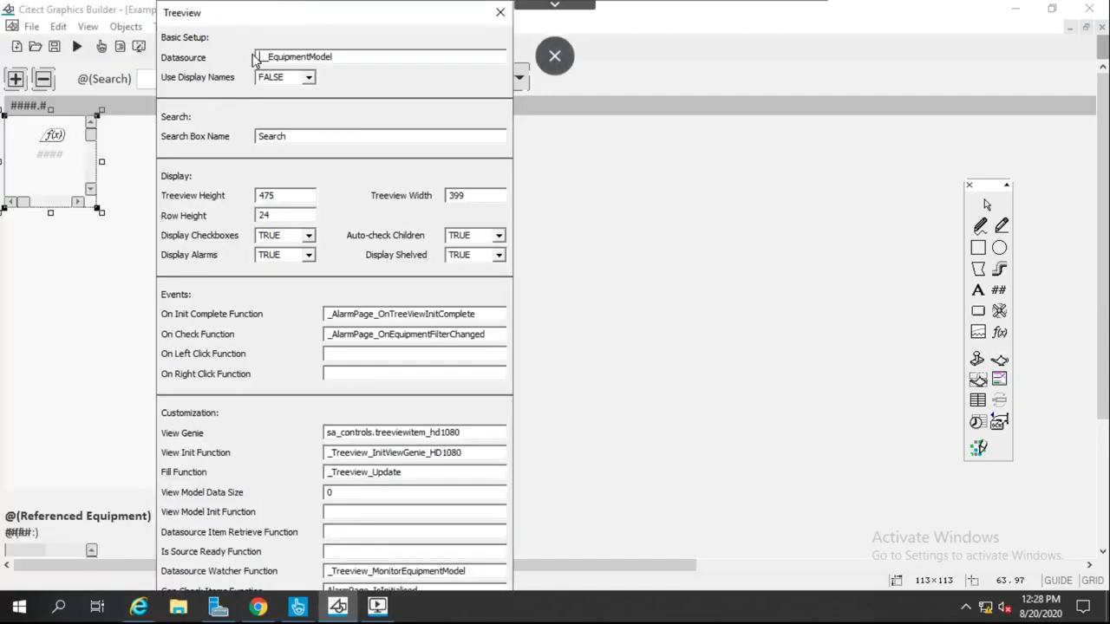
left_click(309, 256)
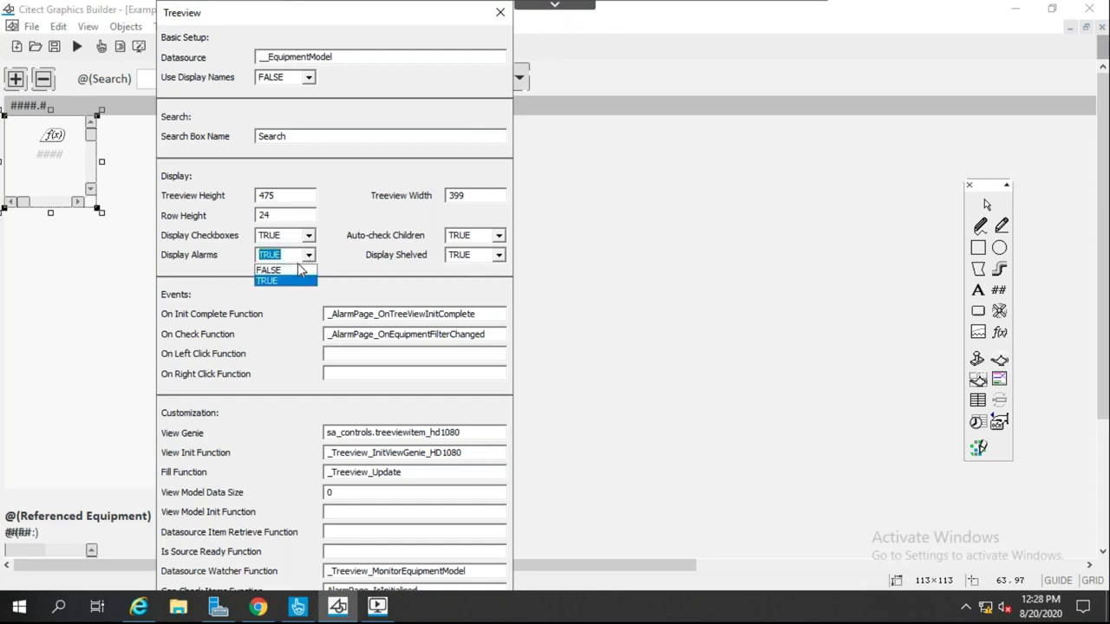
left_click(409, 413)
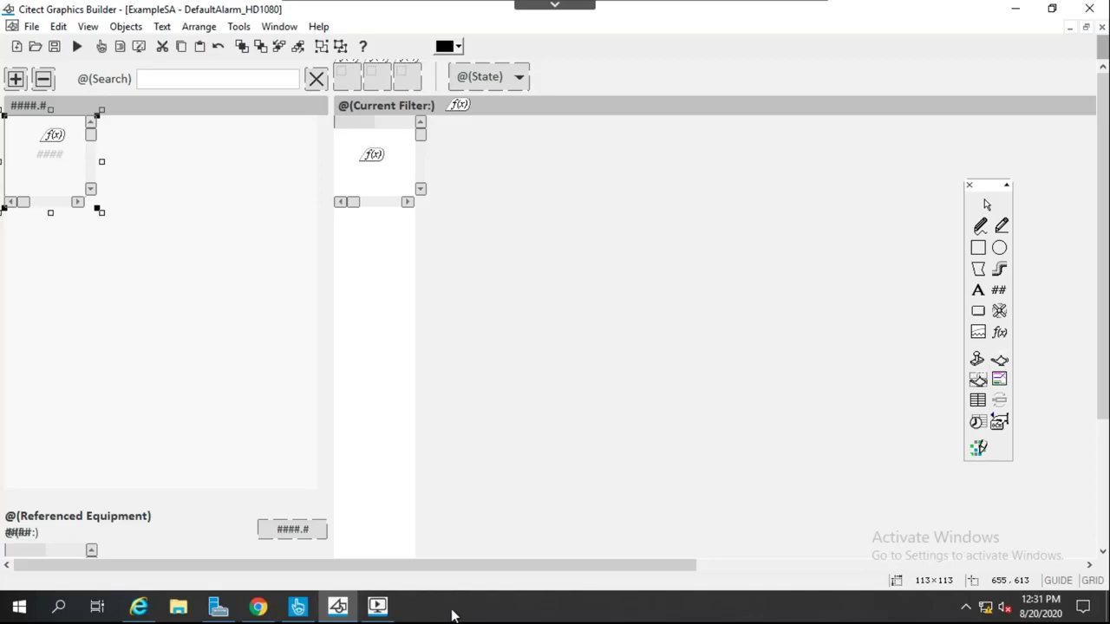
Switch to Citect Studio, check the equipment view options in the System Model and show the variable tags list.
left_click(299, 607)
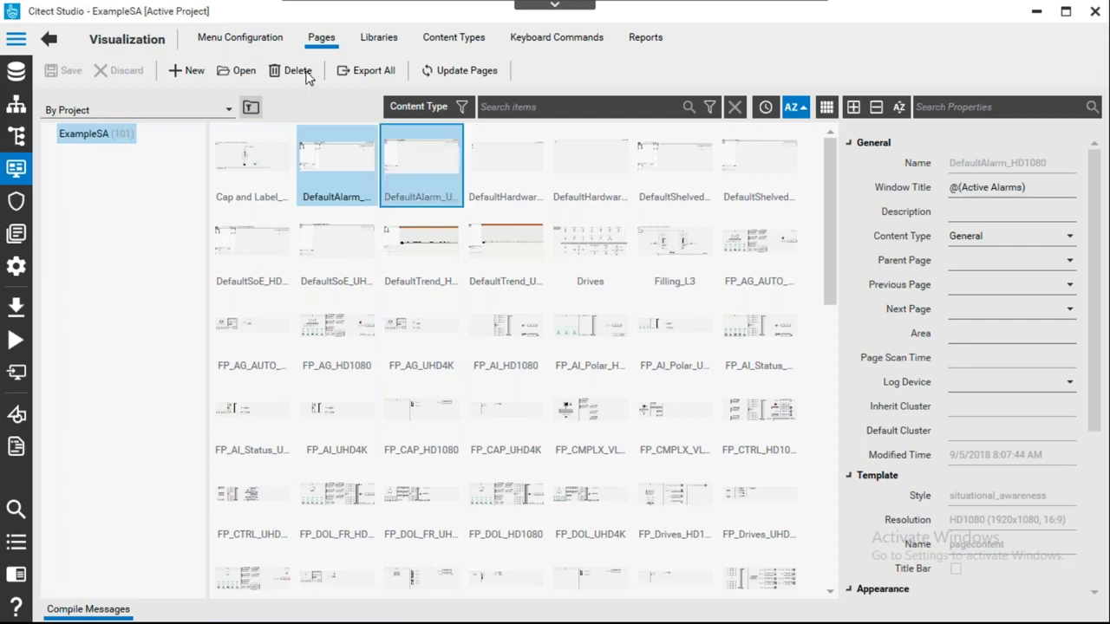
left_click(15, 136)
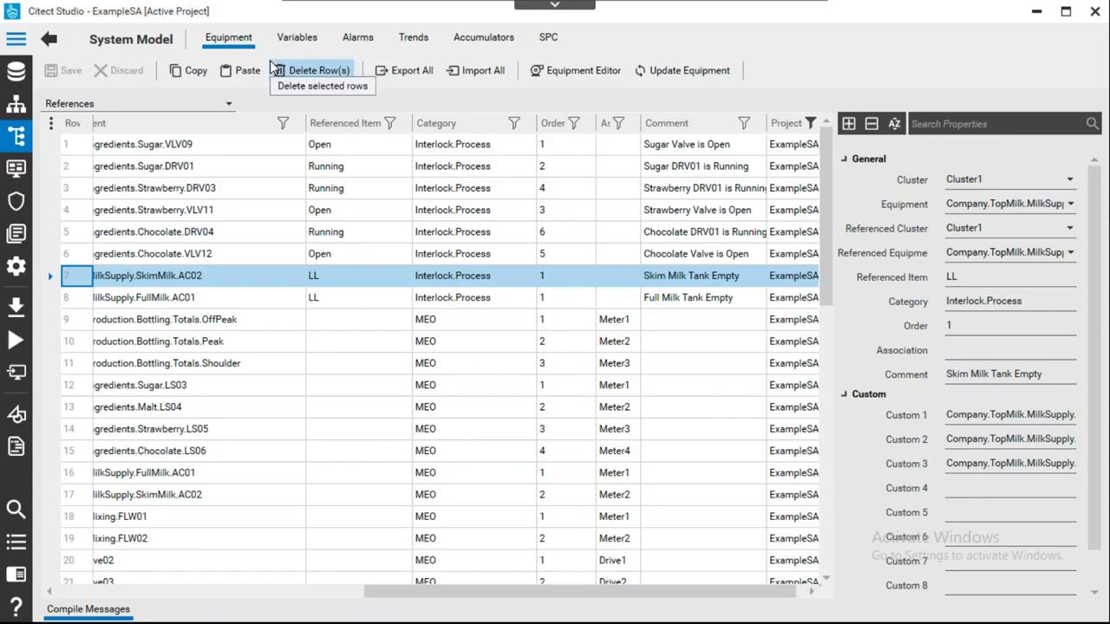
left_click(206, 102)
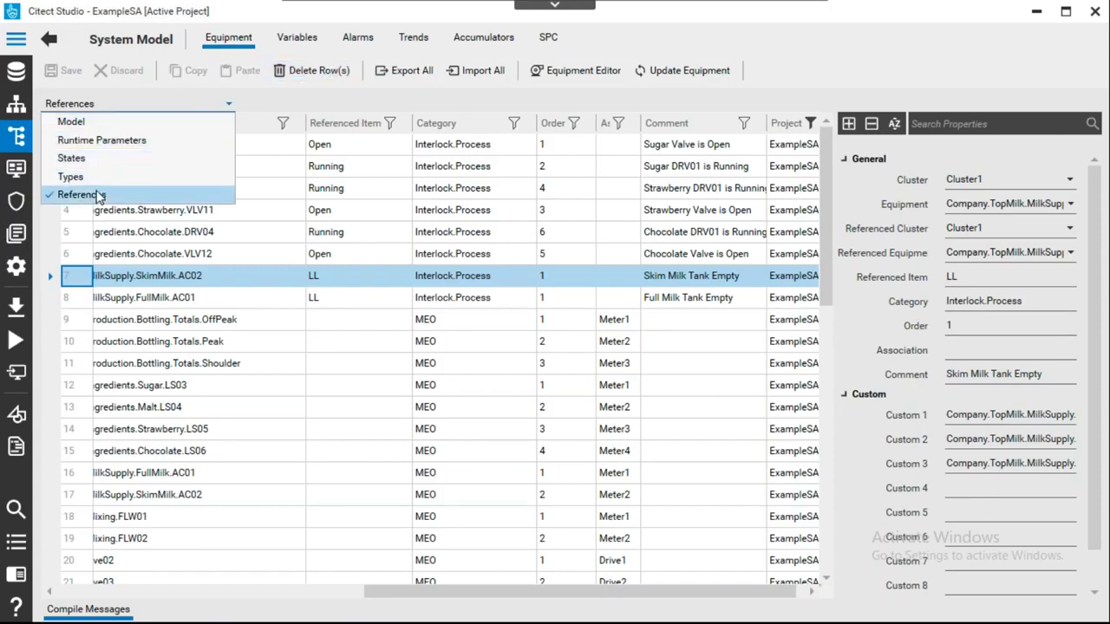
left_click(308, 48)
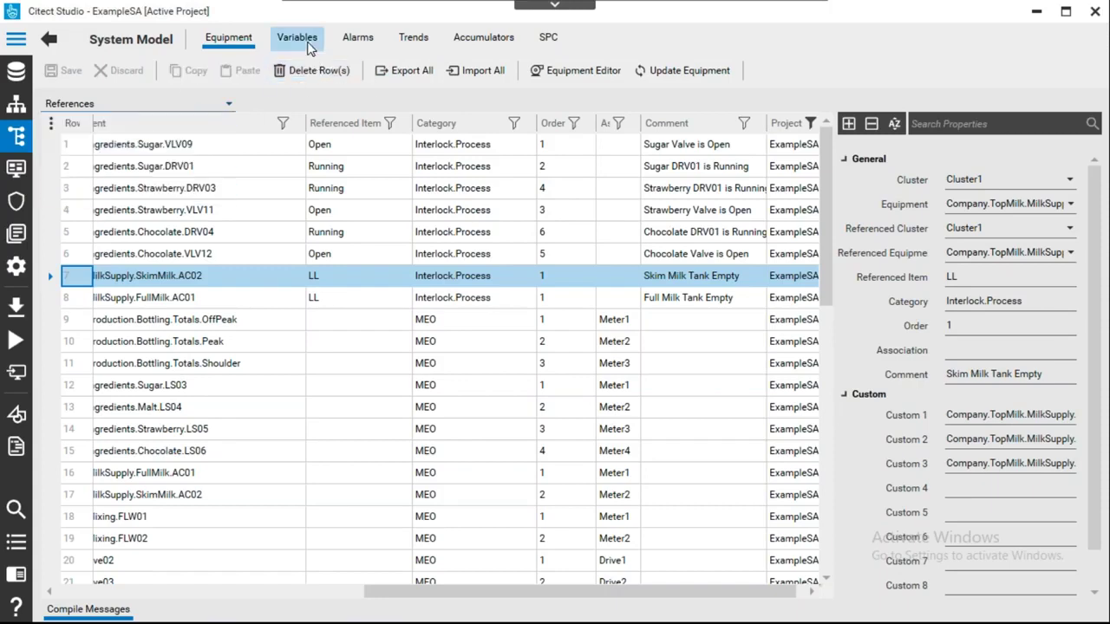
left_click(308, 47)
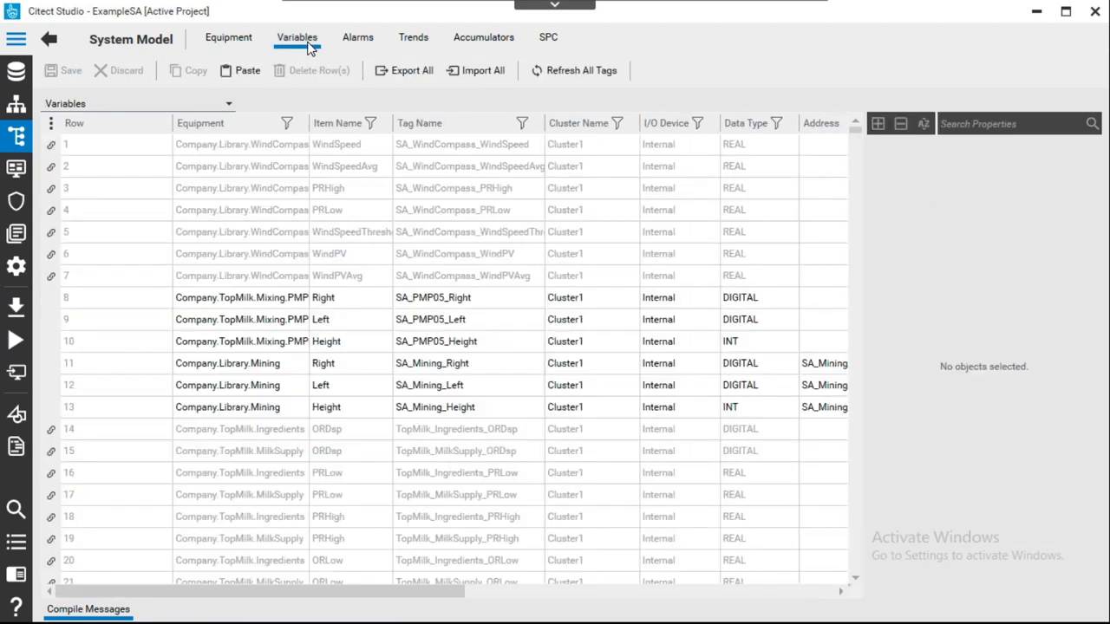
Examine the available data types for the SA_PMP05_Right tag, keeping DIGITAL.
left_click(431, 251)
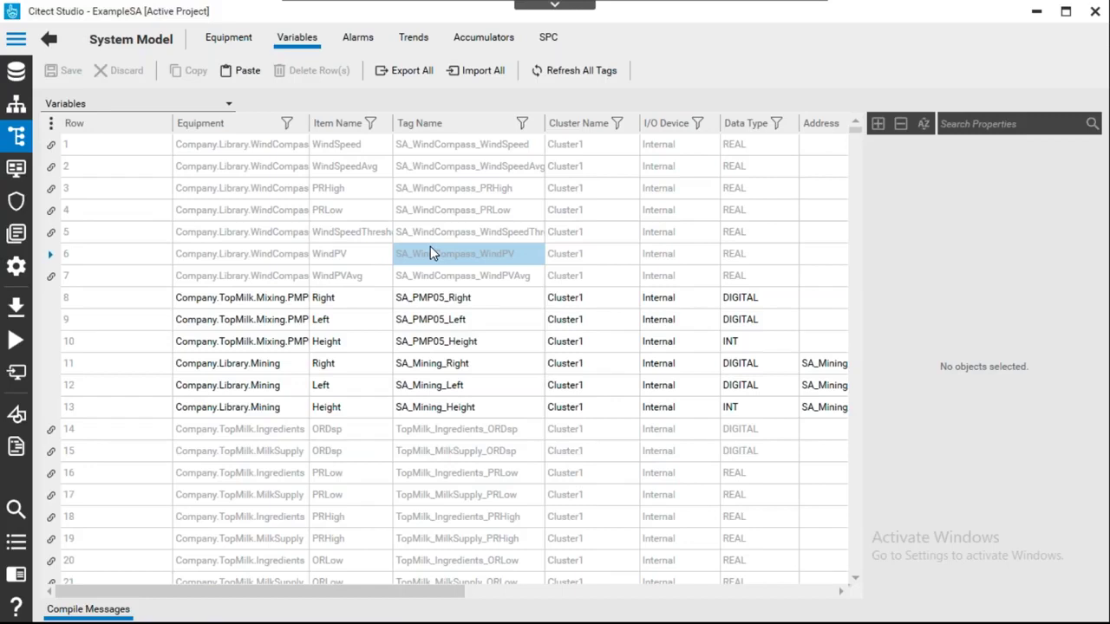
left_click(821, 297)
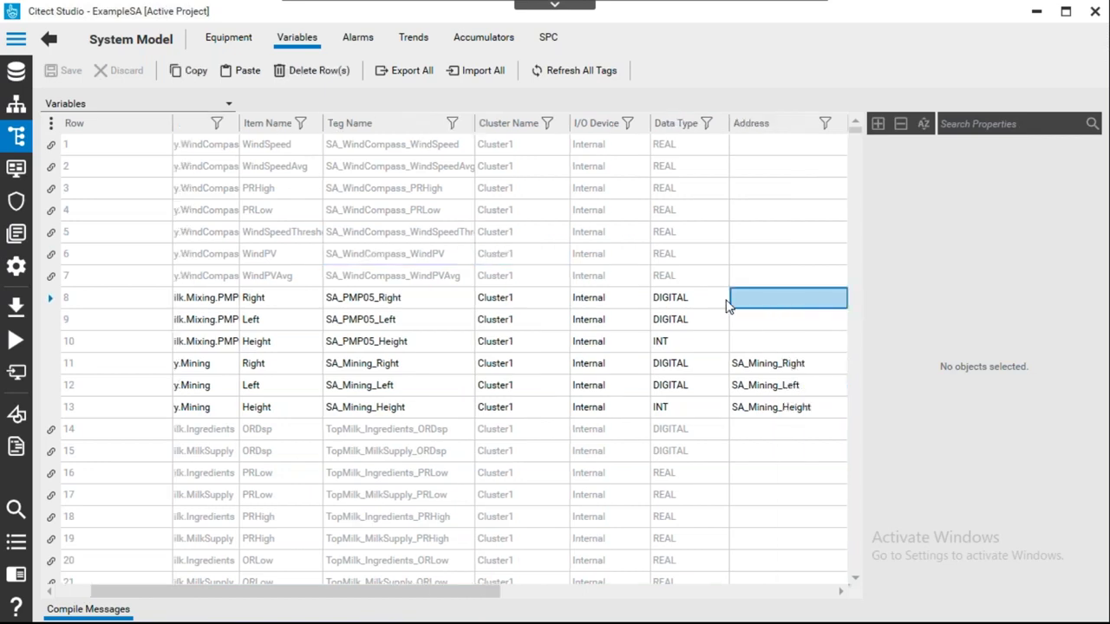
left_click(723, 303)
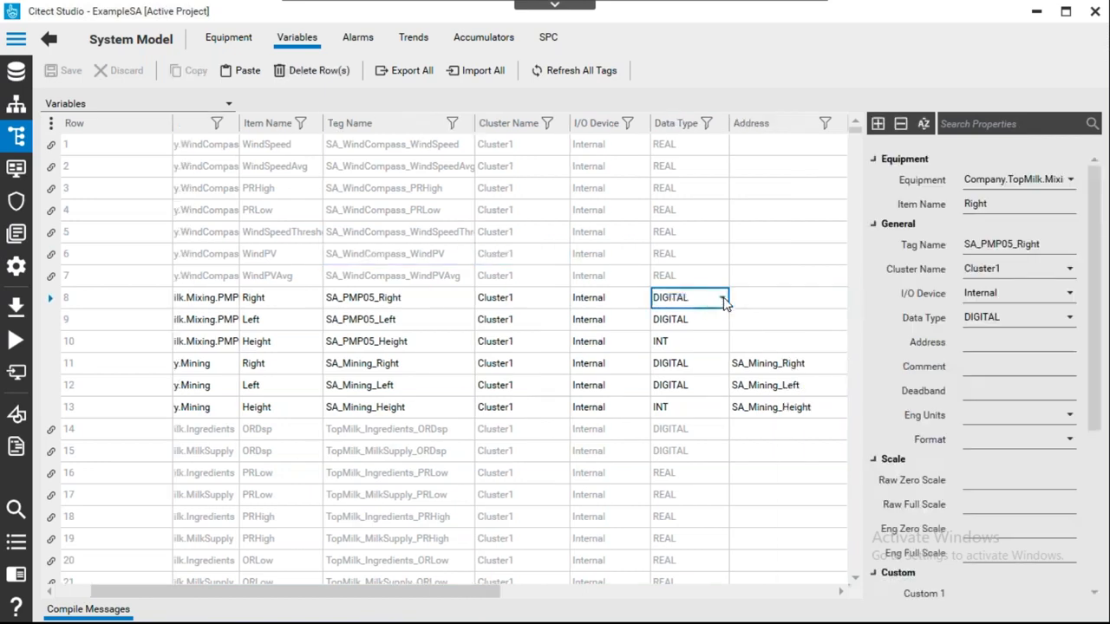
left_click(723, 301)
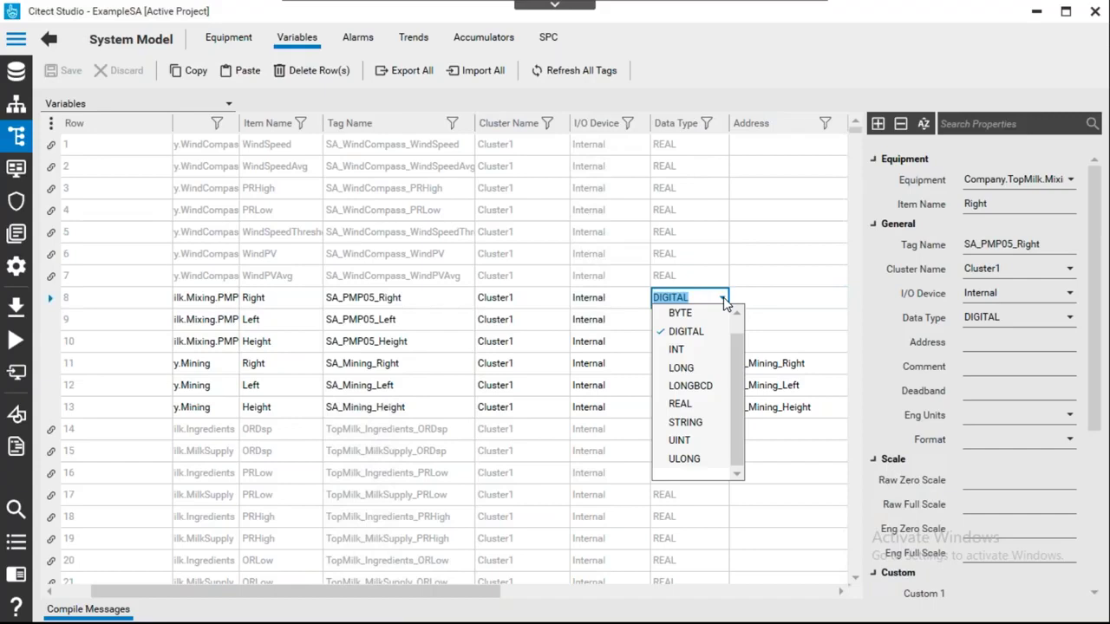
left_click(799, 252)
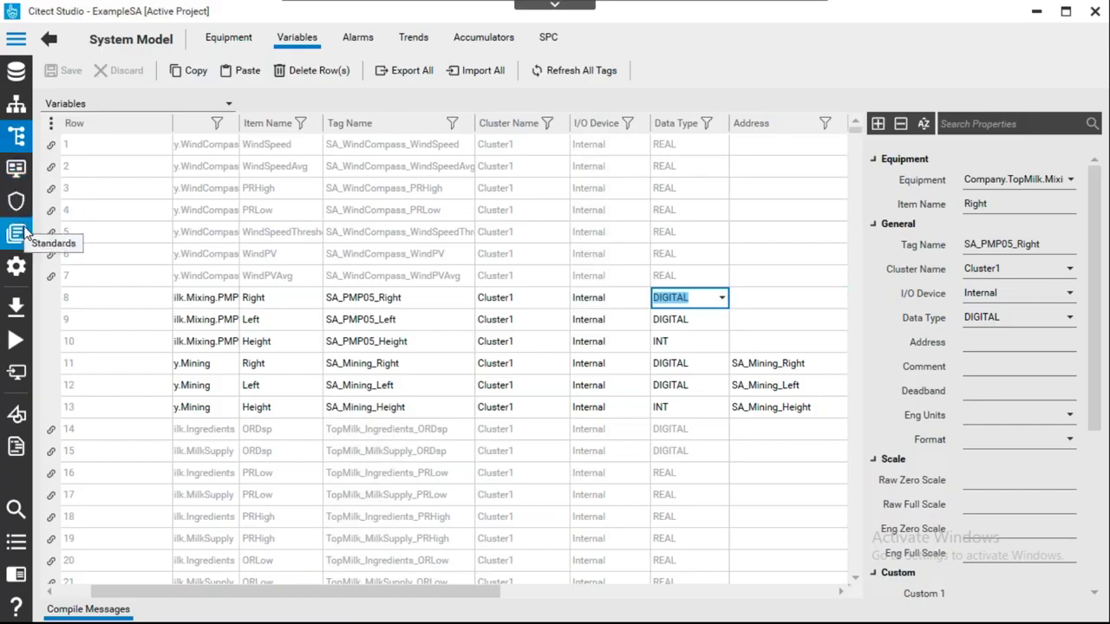
key("Return")
Filter the visualization pages by "FP_AI" and open the FP_AI_HD1080 page for editing.
left_click(17, 173)
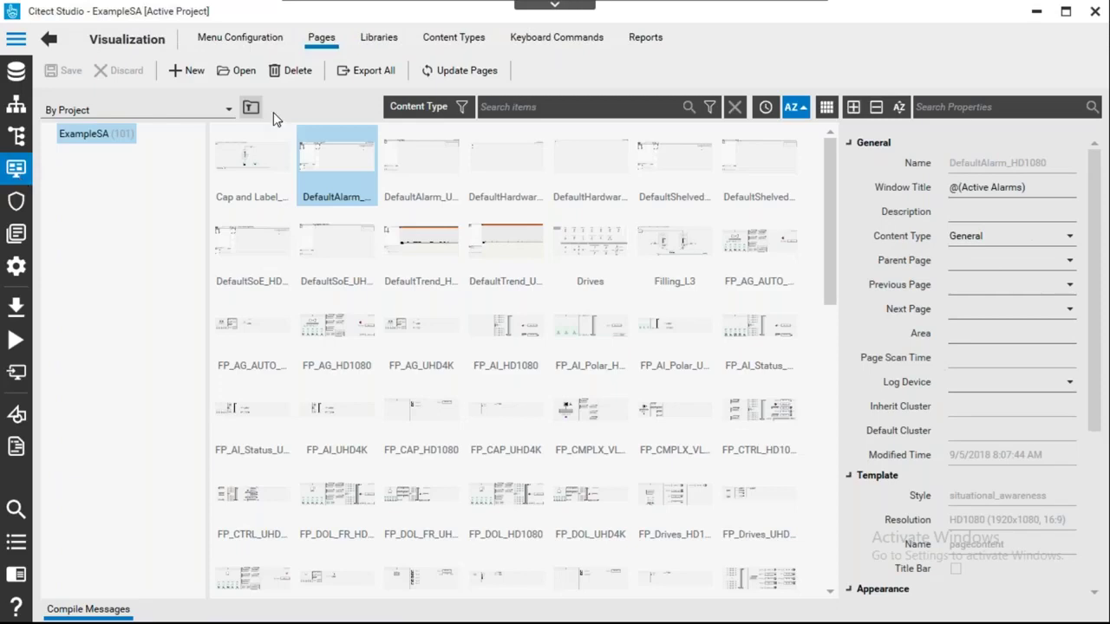
left_click(524, 107)
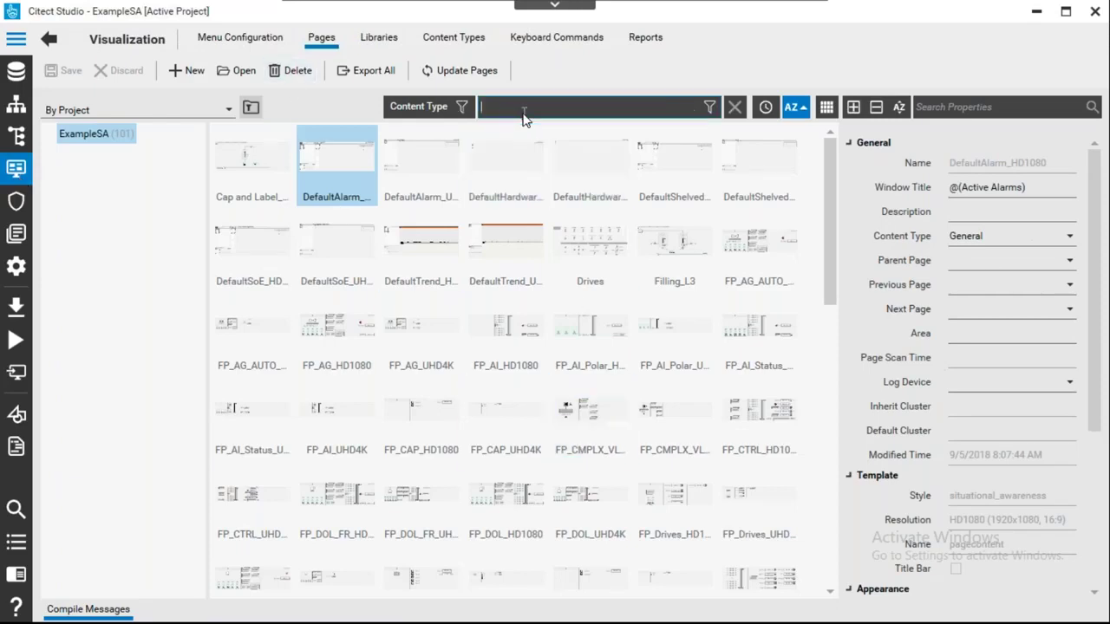
type("FP_AI")
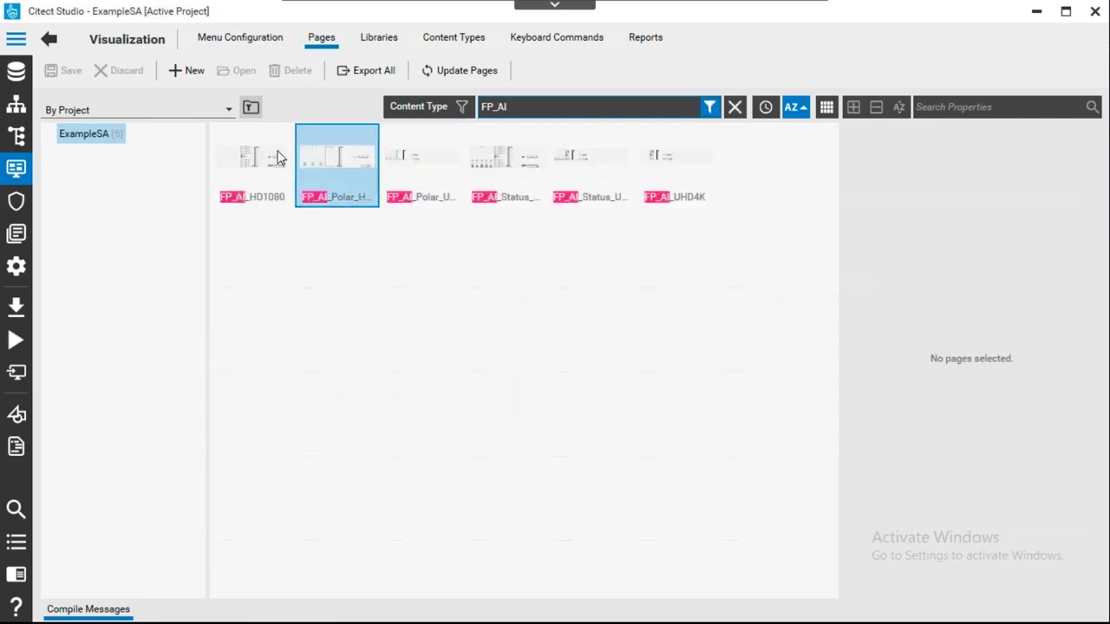
left_click(279, 157)
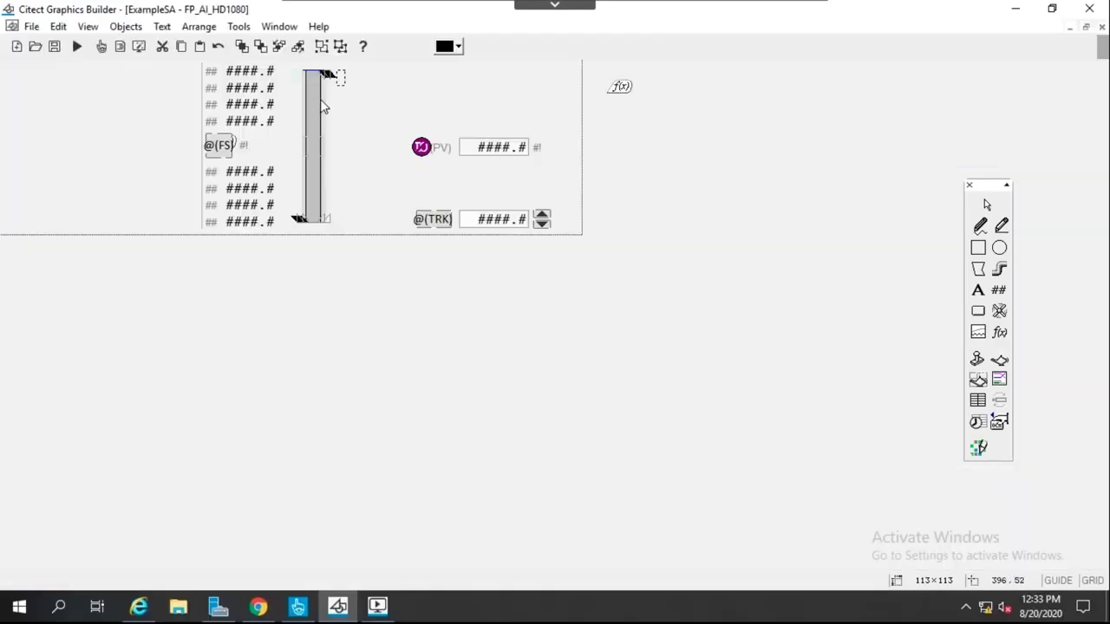
Move the vertical bar meter below the faceplate and delete the PV value display.
left_click_drag(321, 106, 372, 352)
left_click(252, 180)
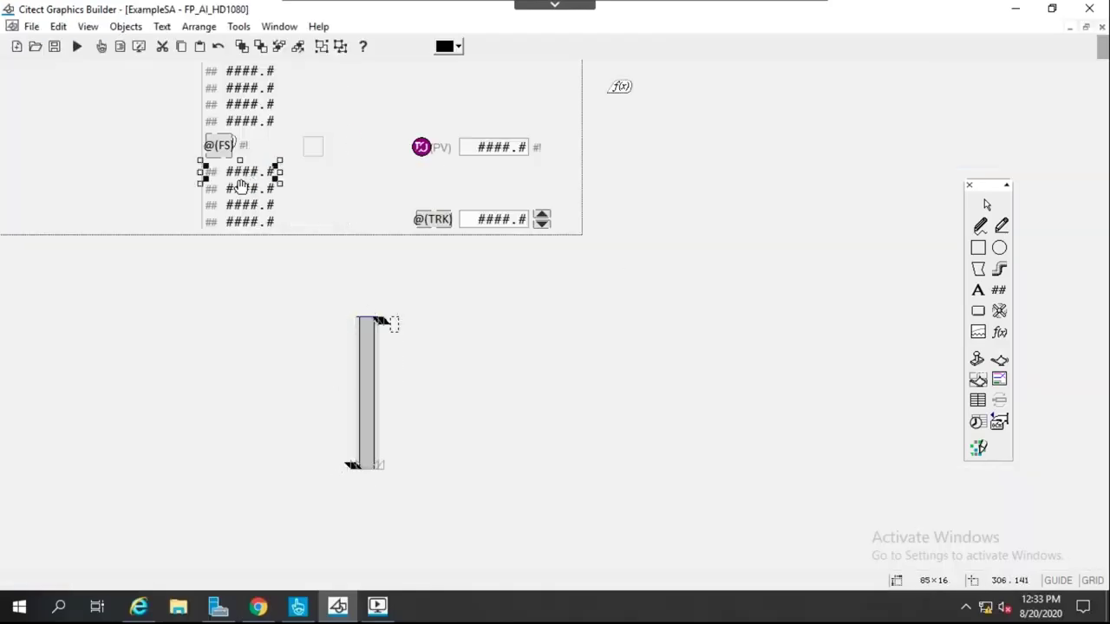
left_click(501, 148)
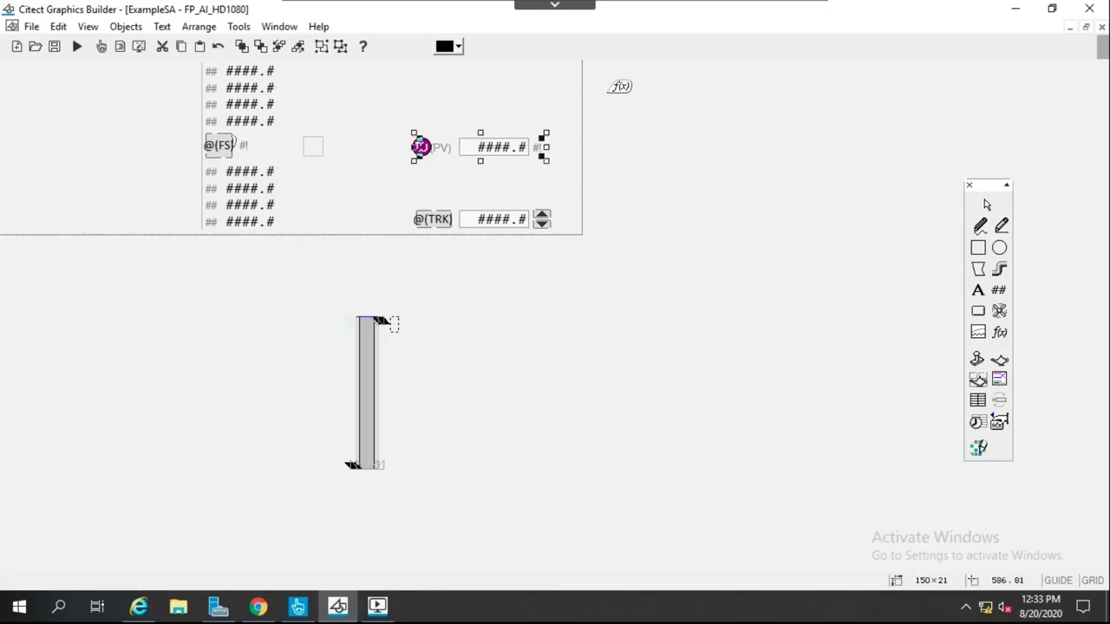
key("Delete")
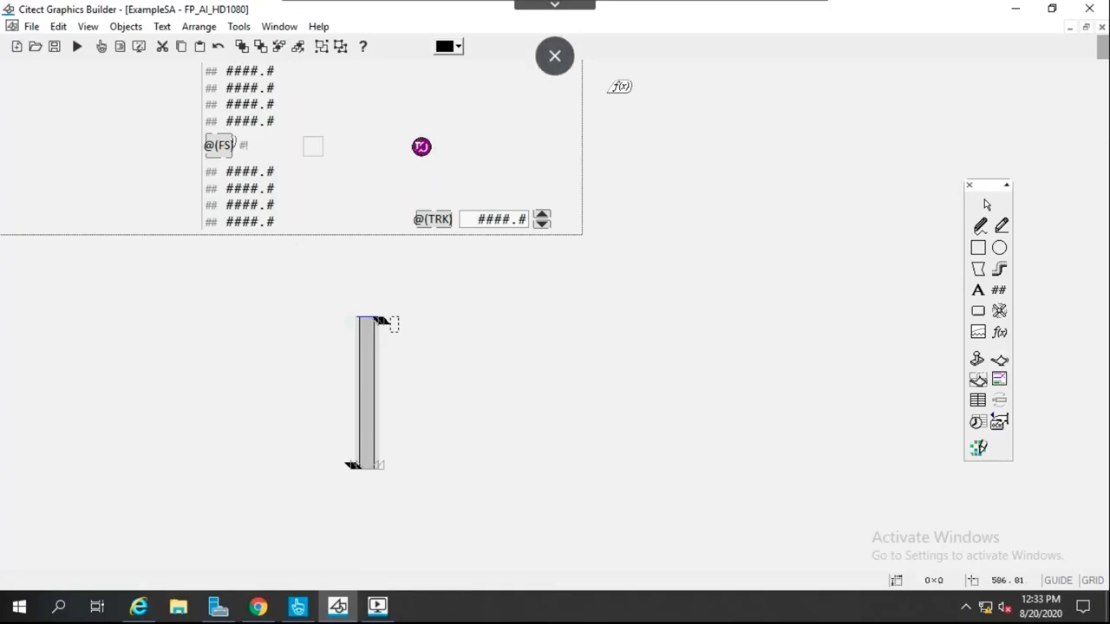